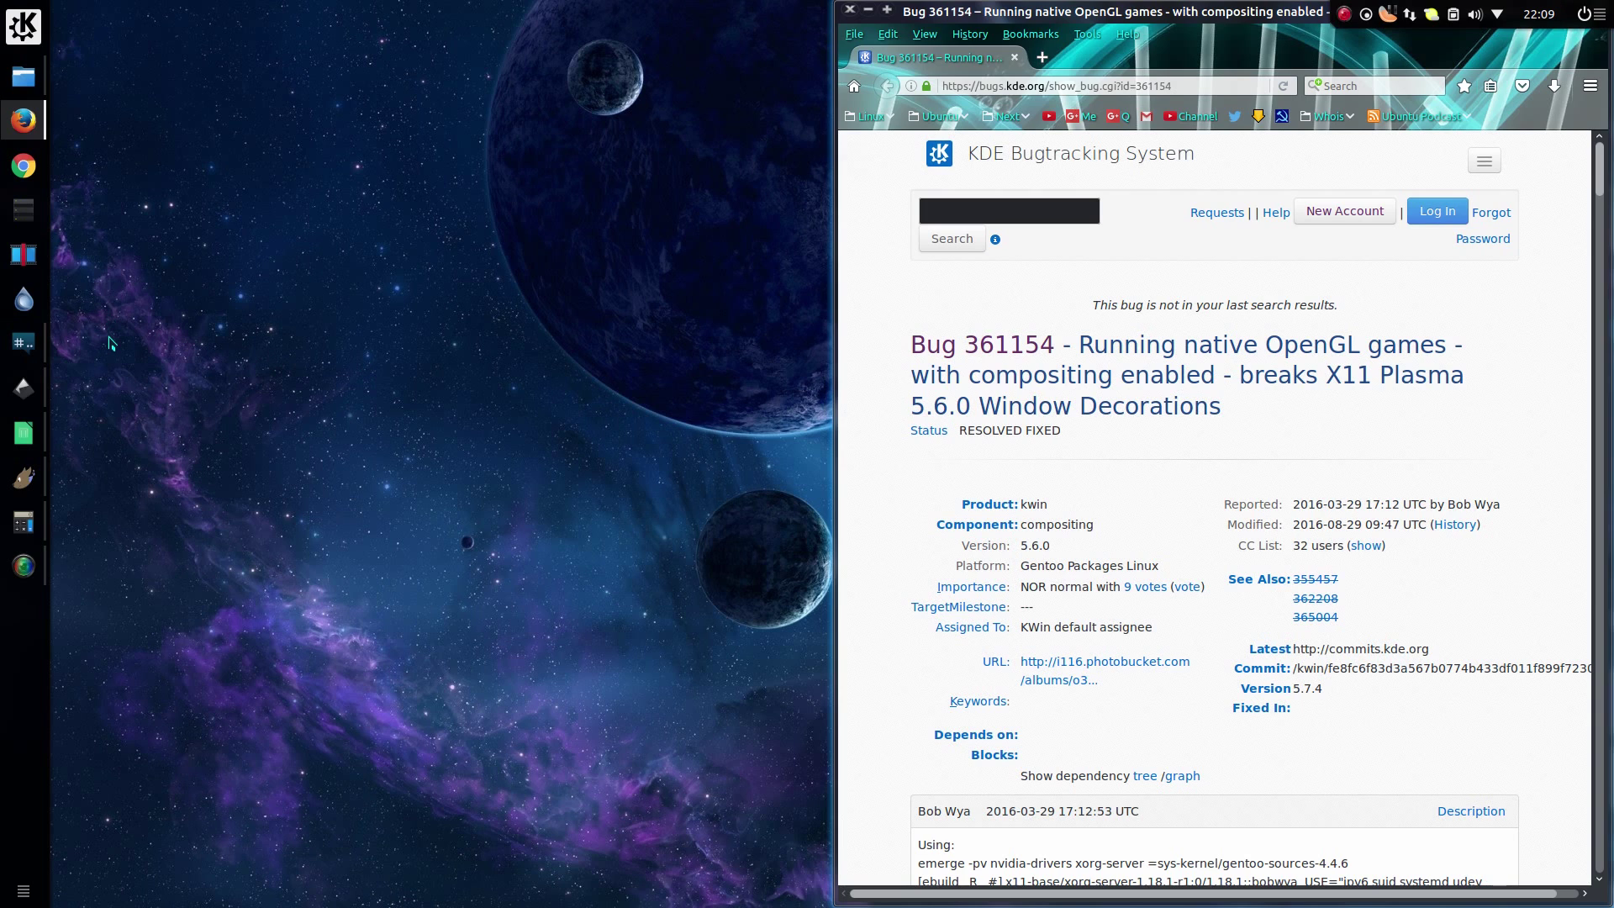
# Step: Launch LibreOffice Calc, Inkscape and KCalc from the dock
pyautogui.click(23, 436)
pyautogui.click(22, 477)
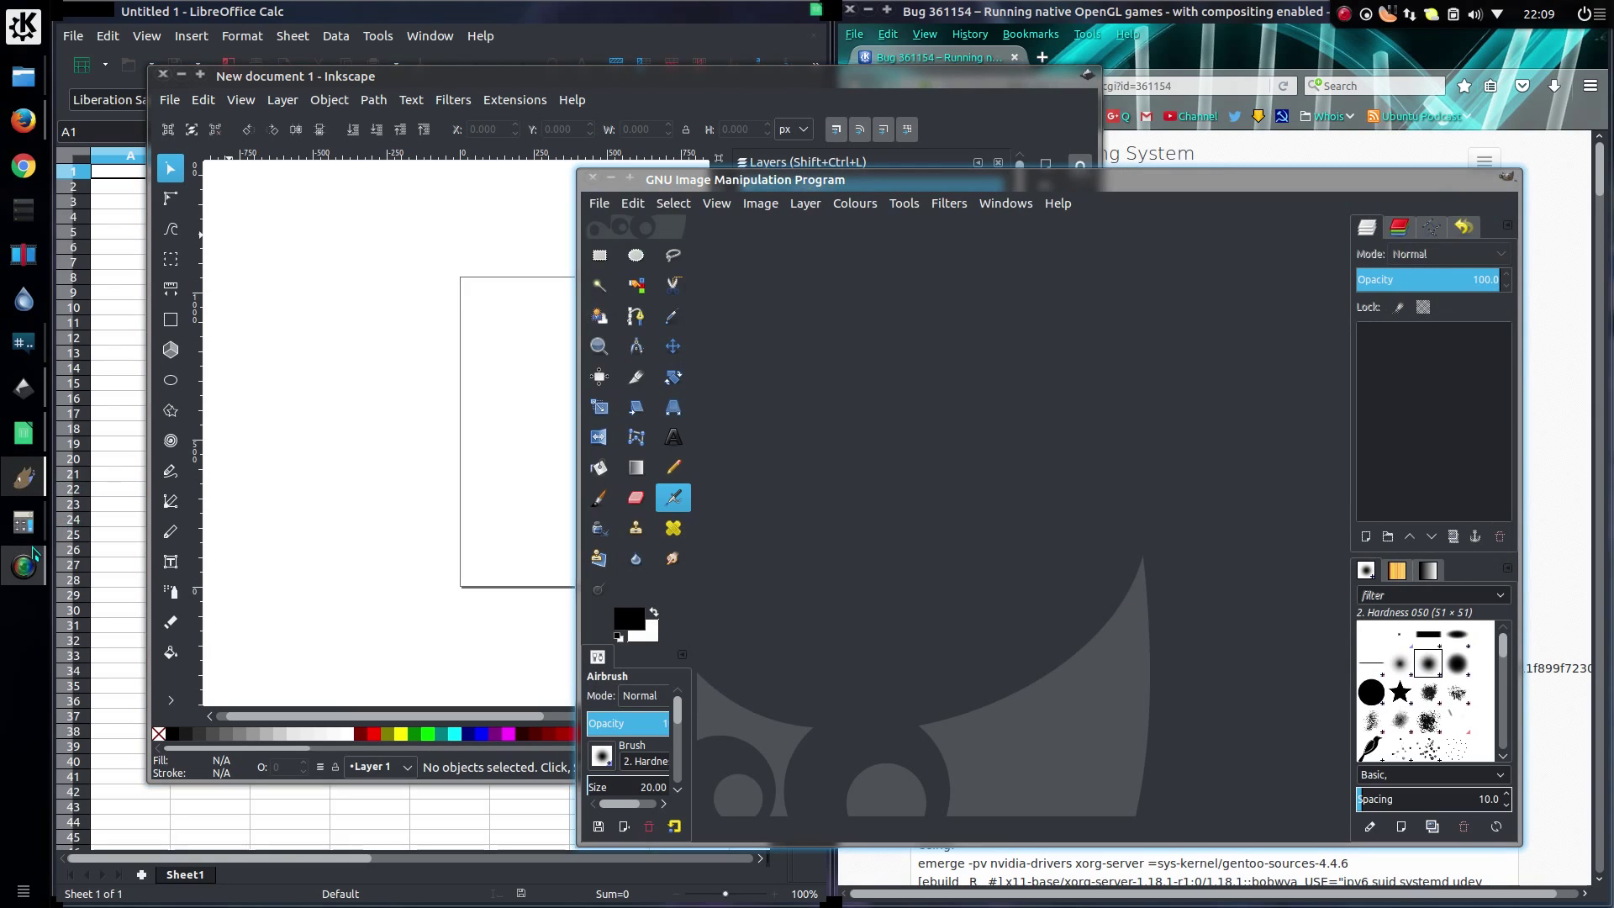
pyautogui.click(23, 522)
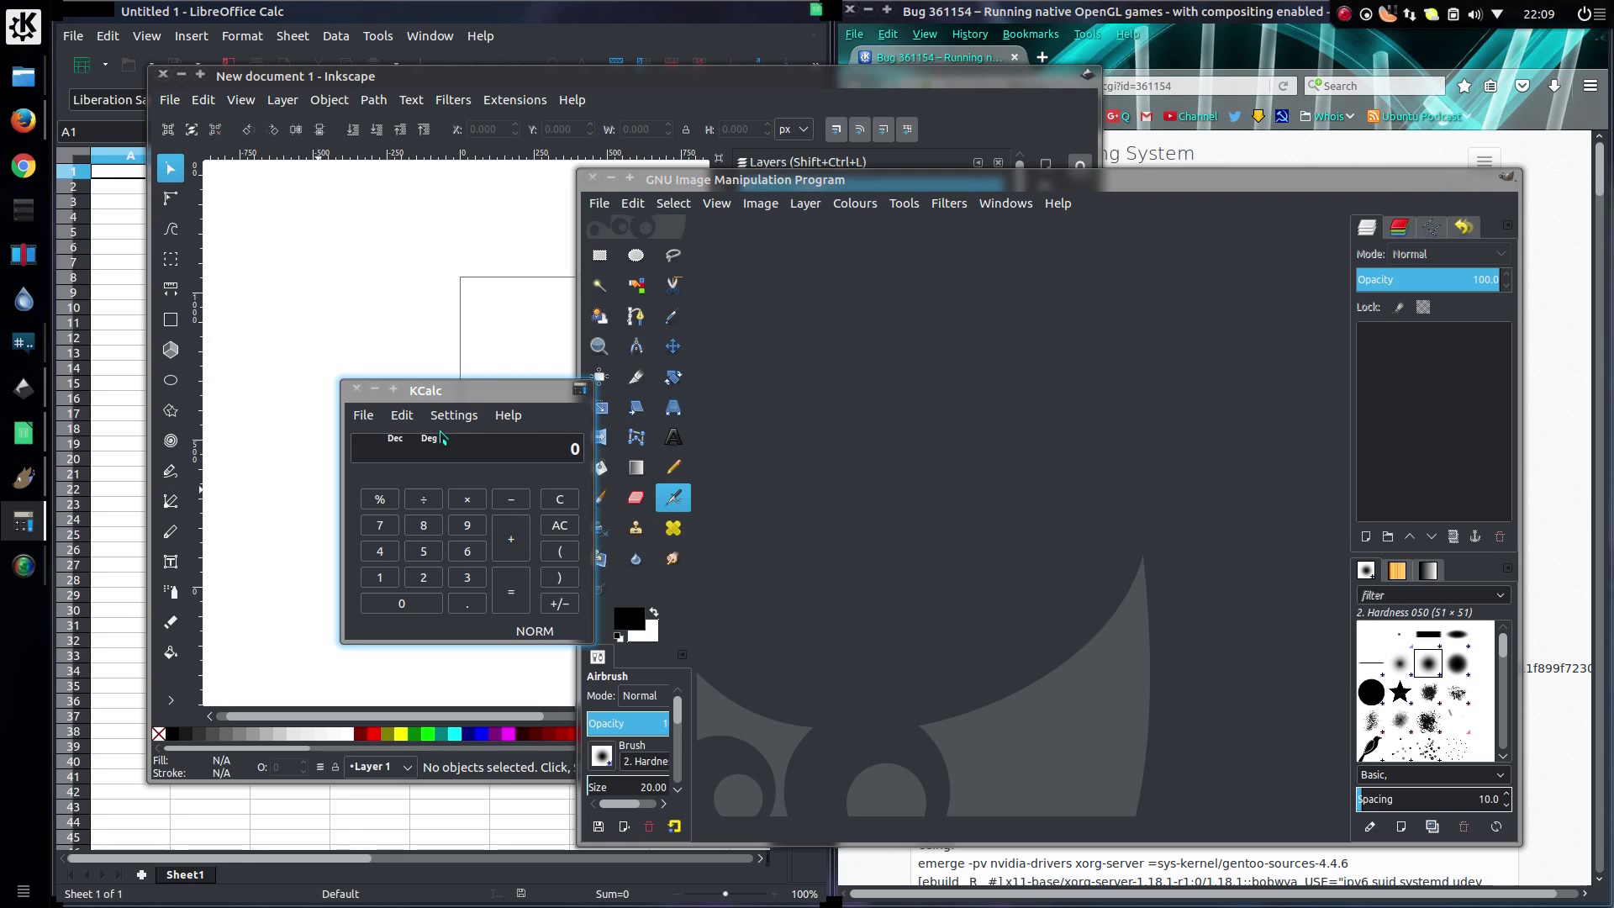
# Step: Show KCalc's mode settings and a settings entry's shortcut options, then minimise KCalc
pyautogui.click(452, 415)
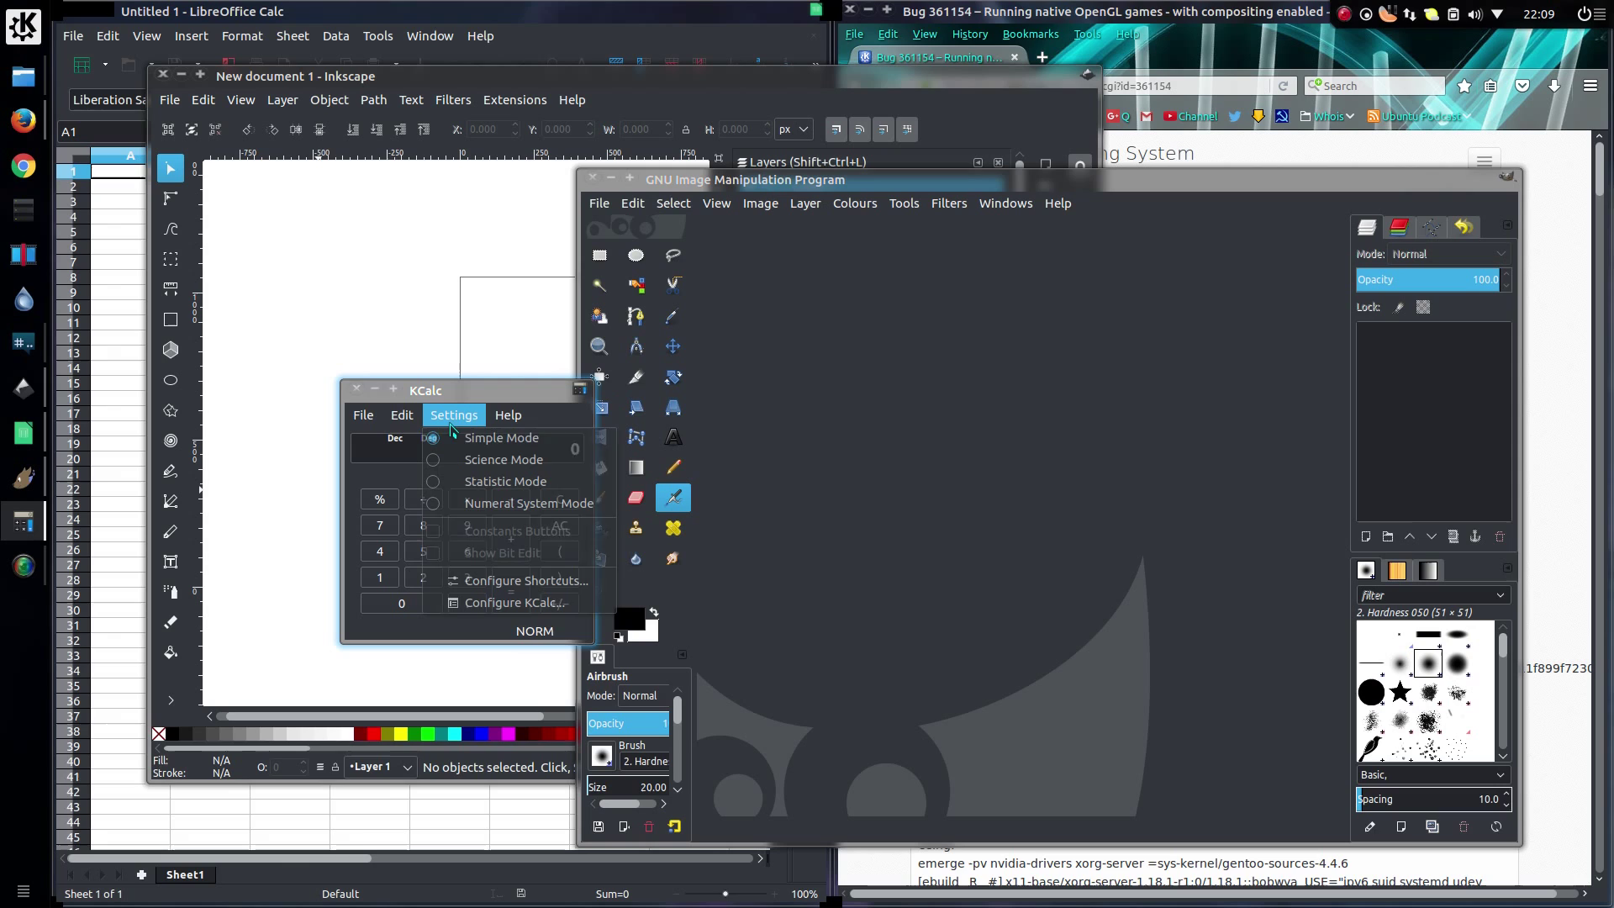
pyautogui.rightClick(395, 476)
pyautogui.click(374, 389)
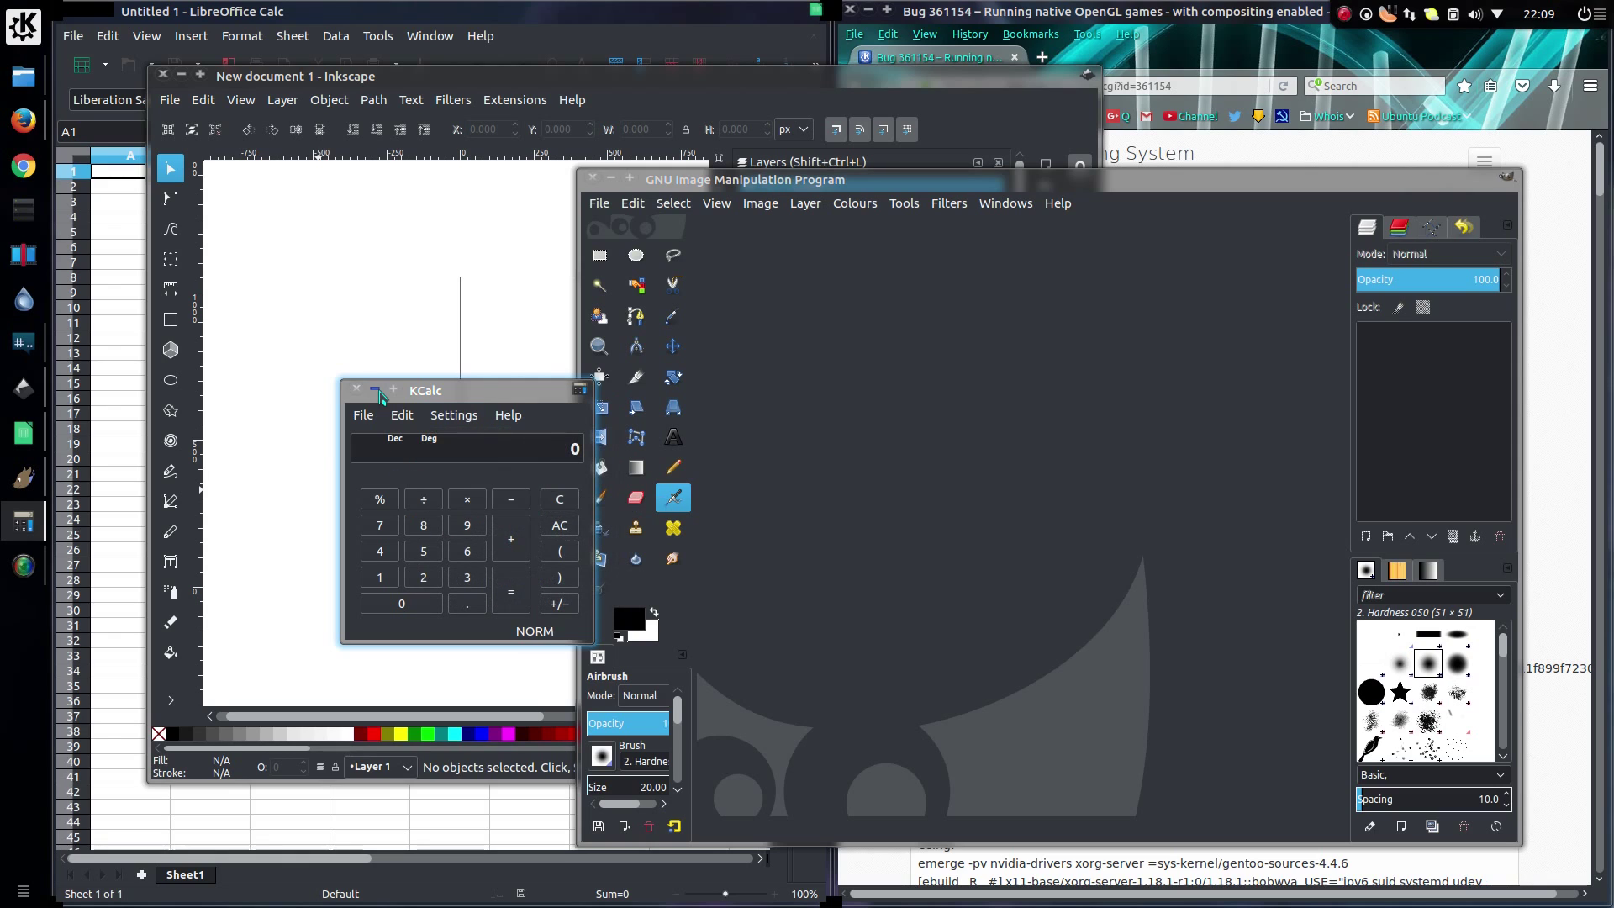
pyautogui.click(375, 389)
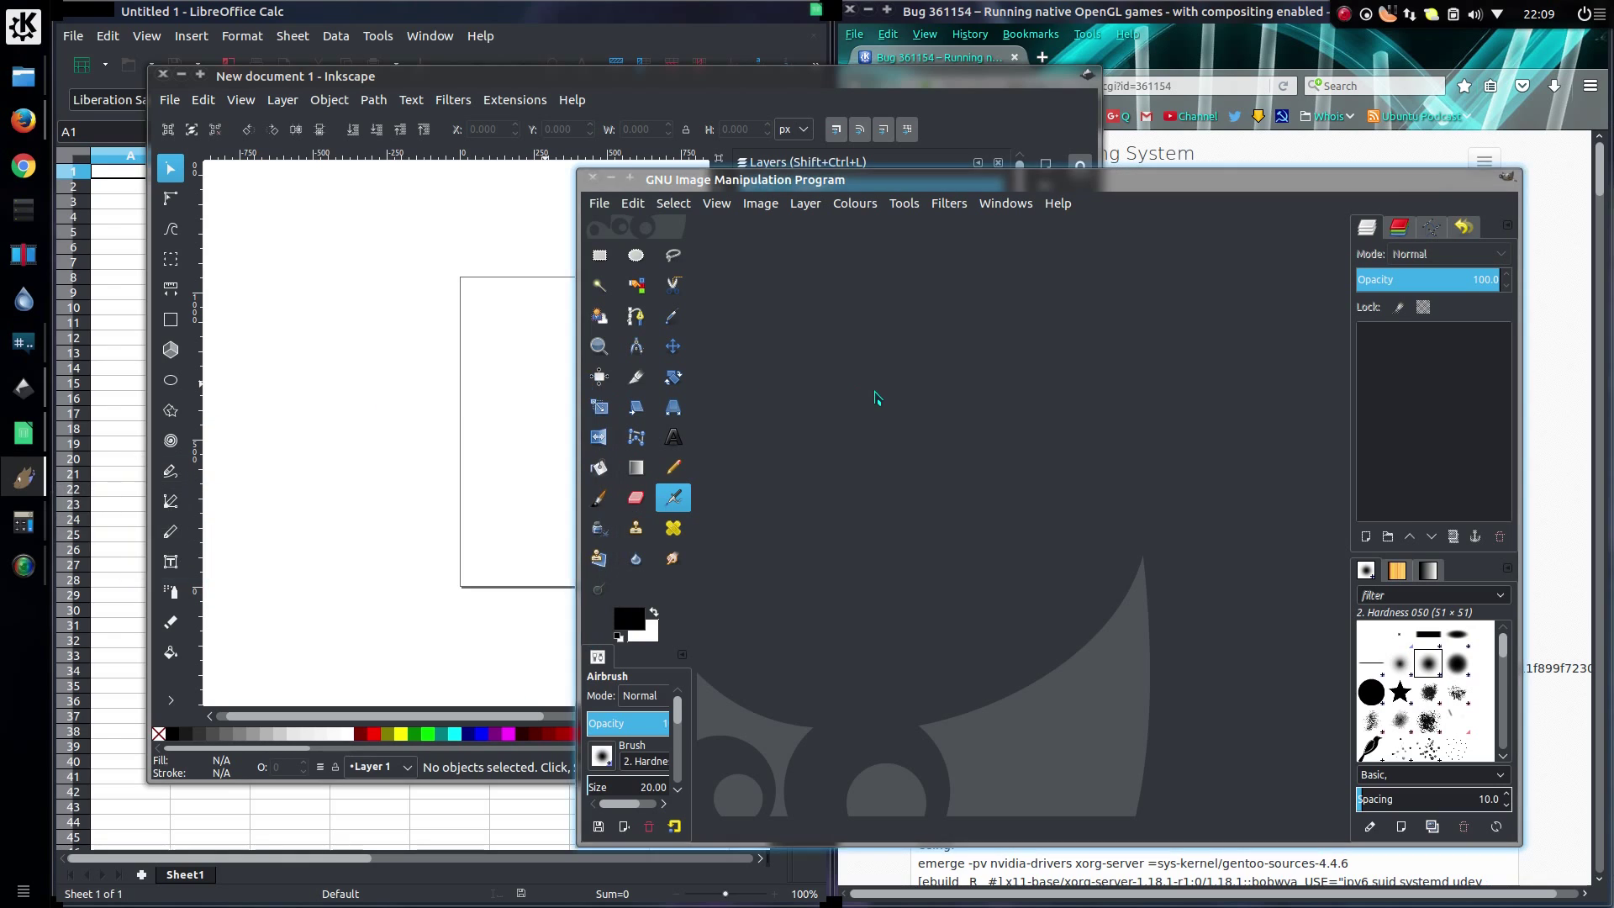
# Step: Show GIMP's canvas context menu twice, then its Layer menu
pyautogui.rightClick(870, 343)
pyautogui.moveTo(936, 395)
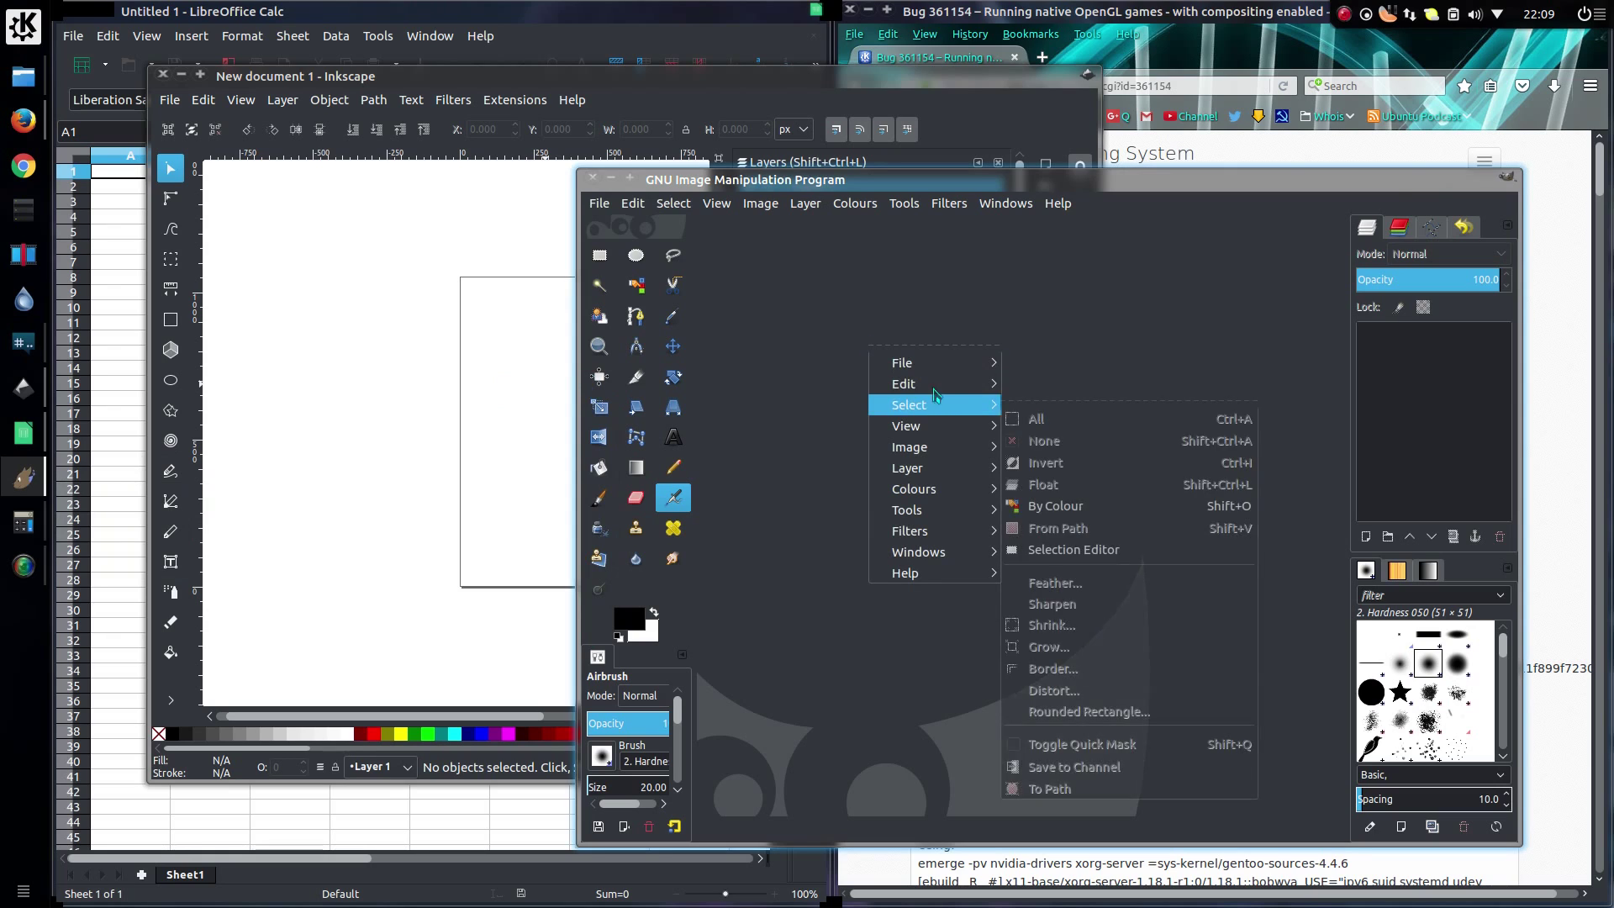
pyautogui.click(928, 290)
pyautogui.rightClick(929, 290)
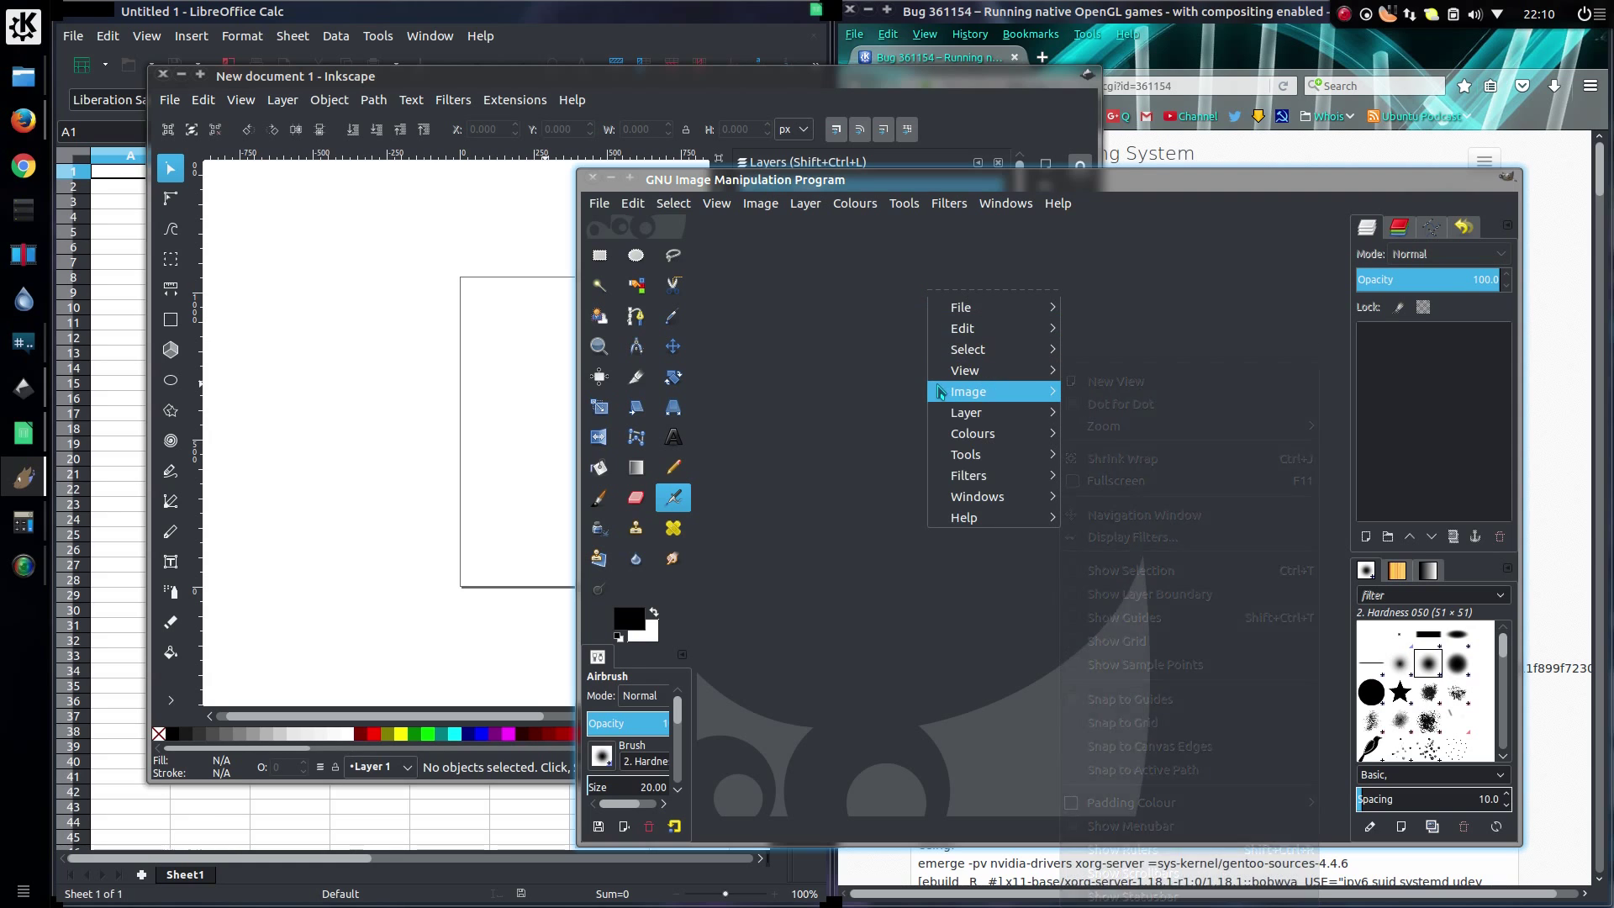
pyautogui.moveTo(963, 390)
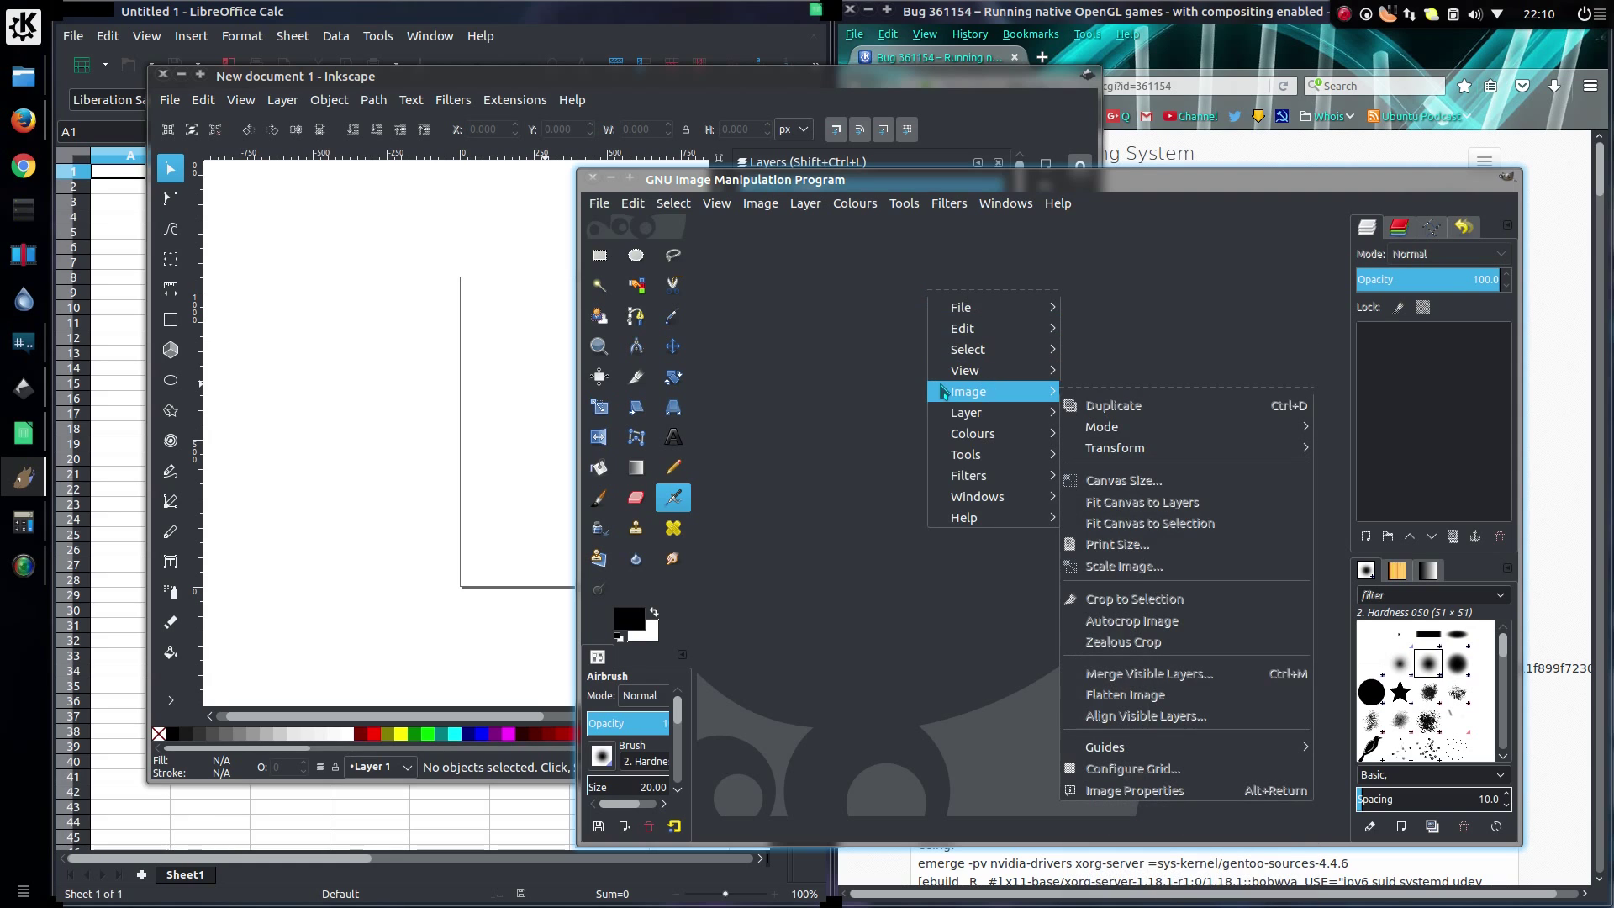
pyautogui.click(799, 206)
pyautogui.click(802, 204)
# Step: Bring Inkscape to the front and show its canvas edit menu and Extensions menu
pyautogui.click(359, 349)
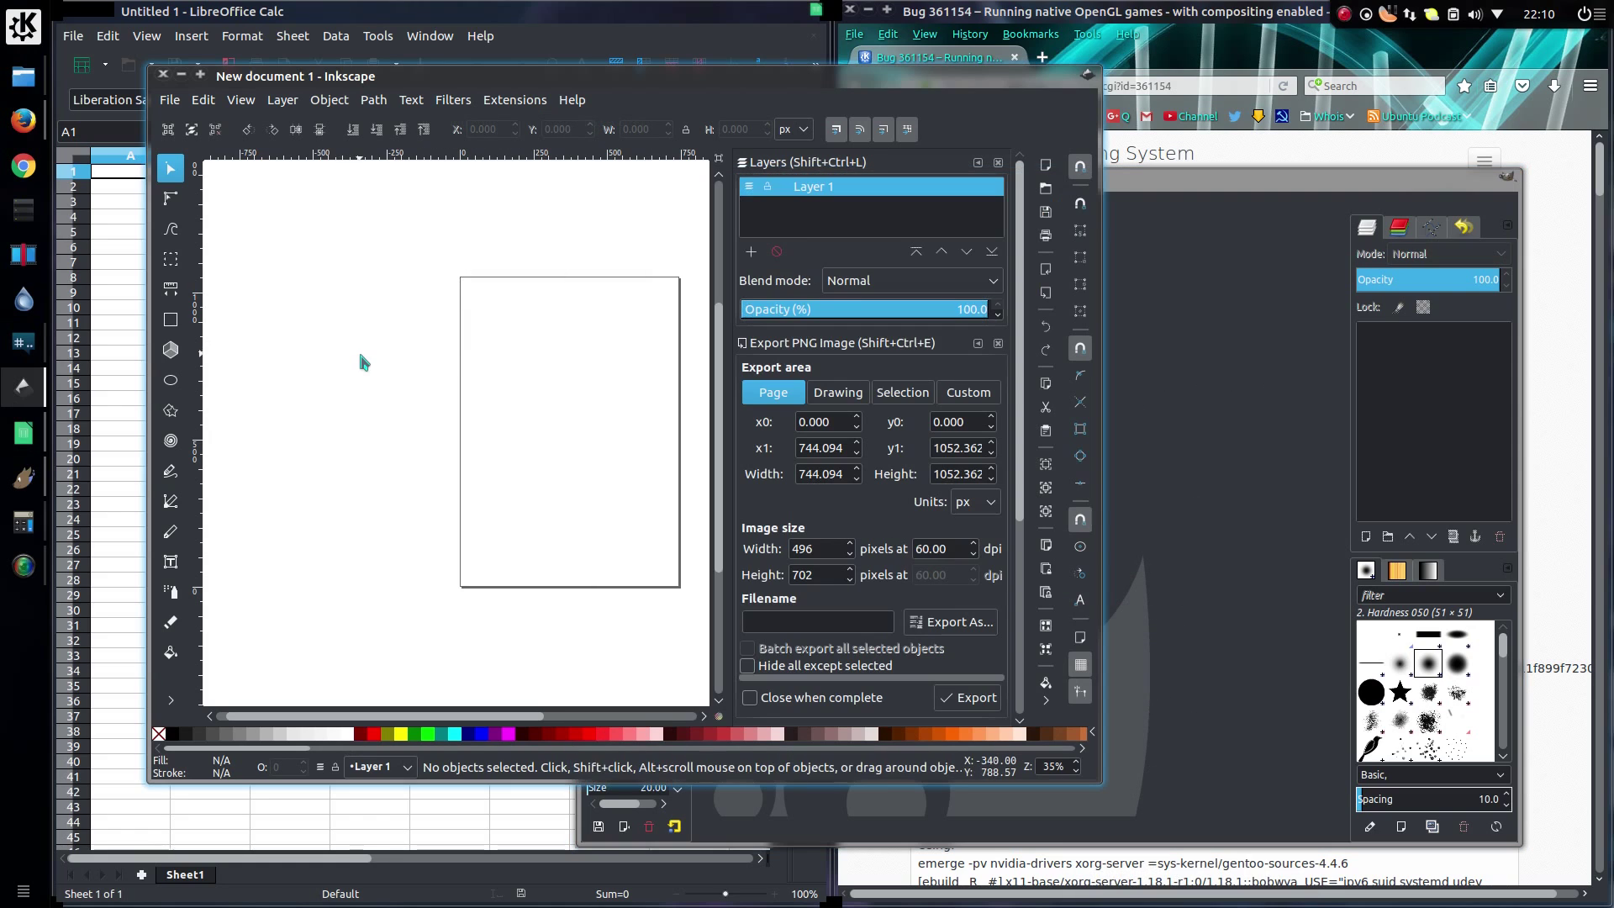
pyautogui.rightClick(360, 353)
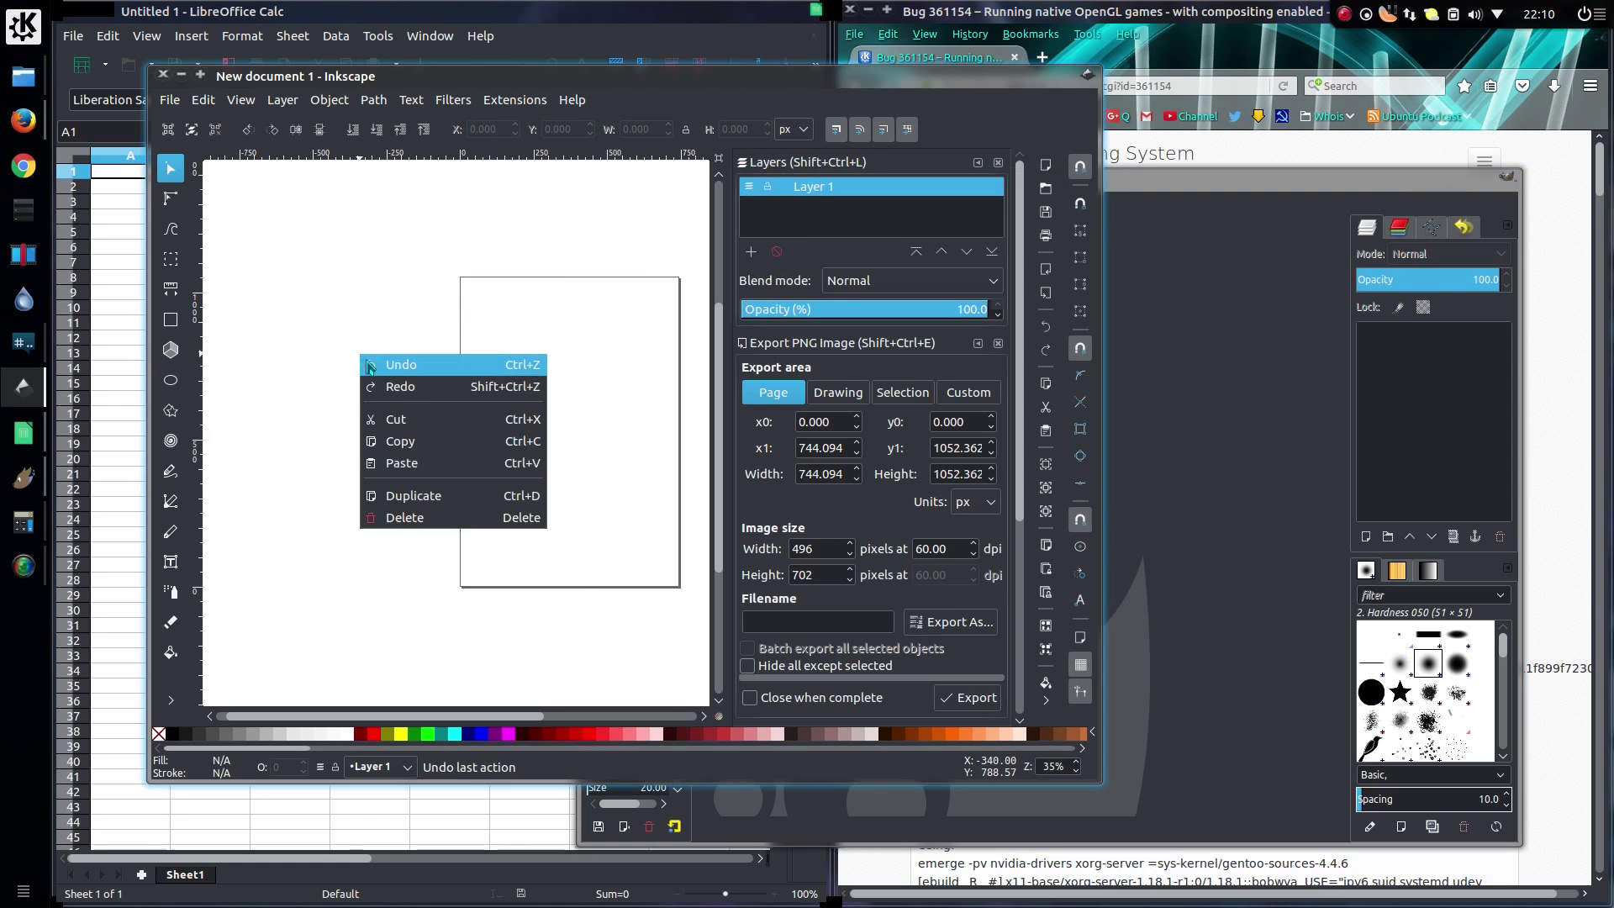
pyautogui.click(437, 274)
pyautogui.click(535, 101)
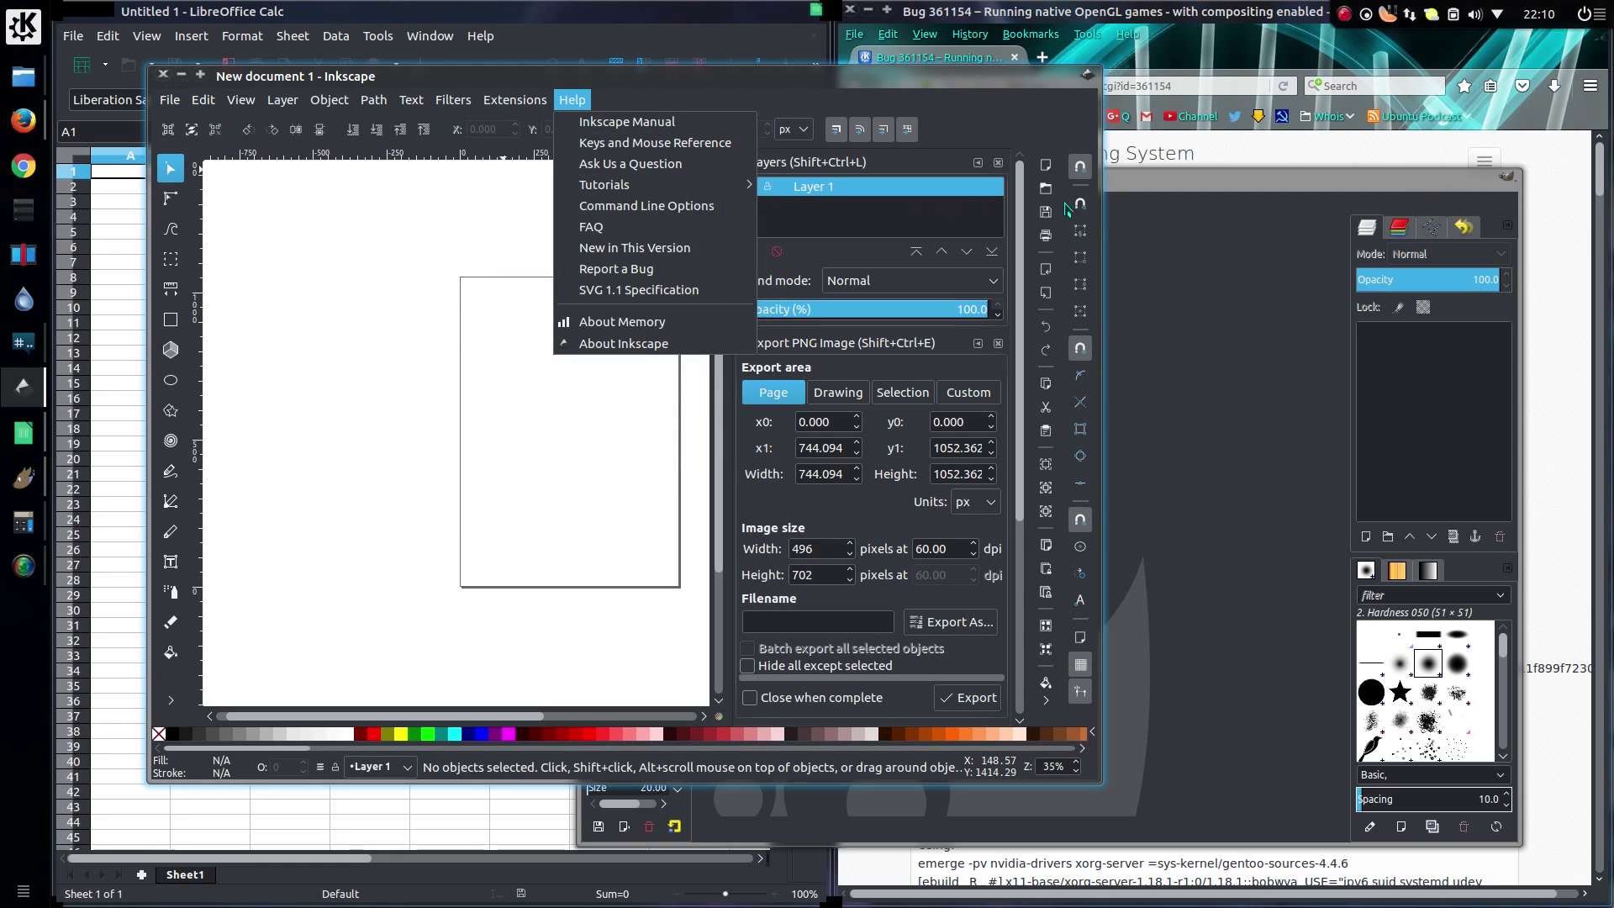
# Step: Close the Inkscape, GIMP and LibreOffice Calc windows
pyautogui.press('alt')
pyautogui.hotkey('alt', 'F4')
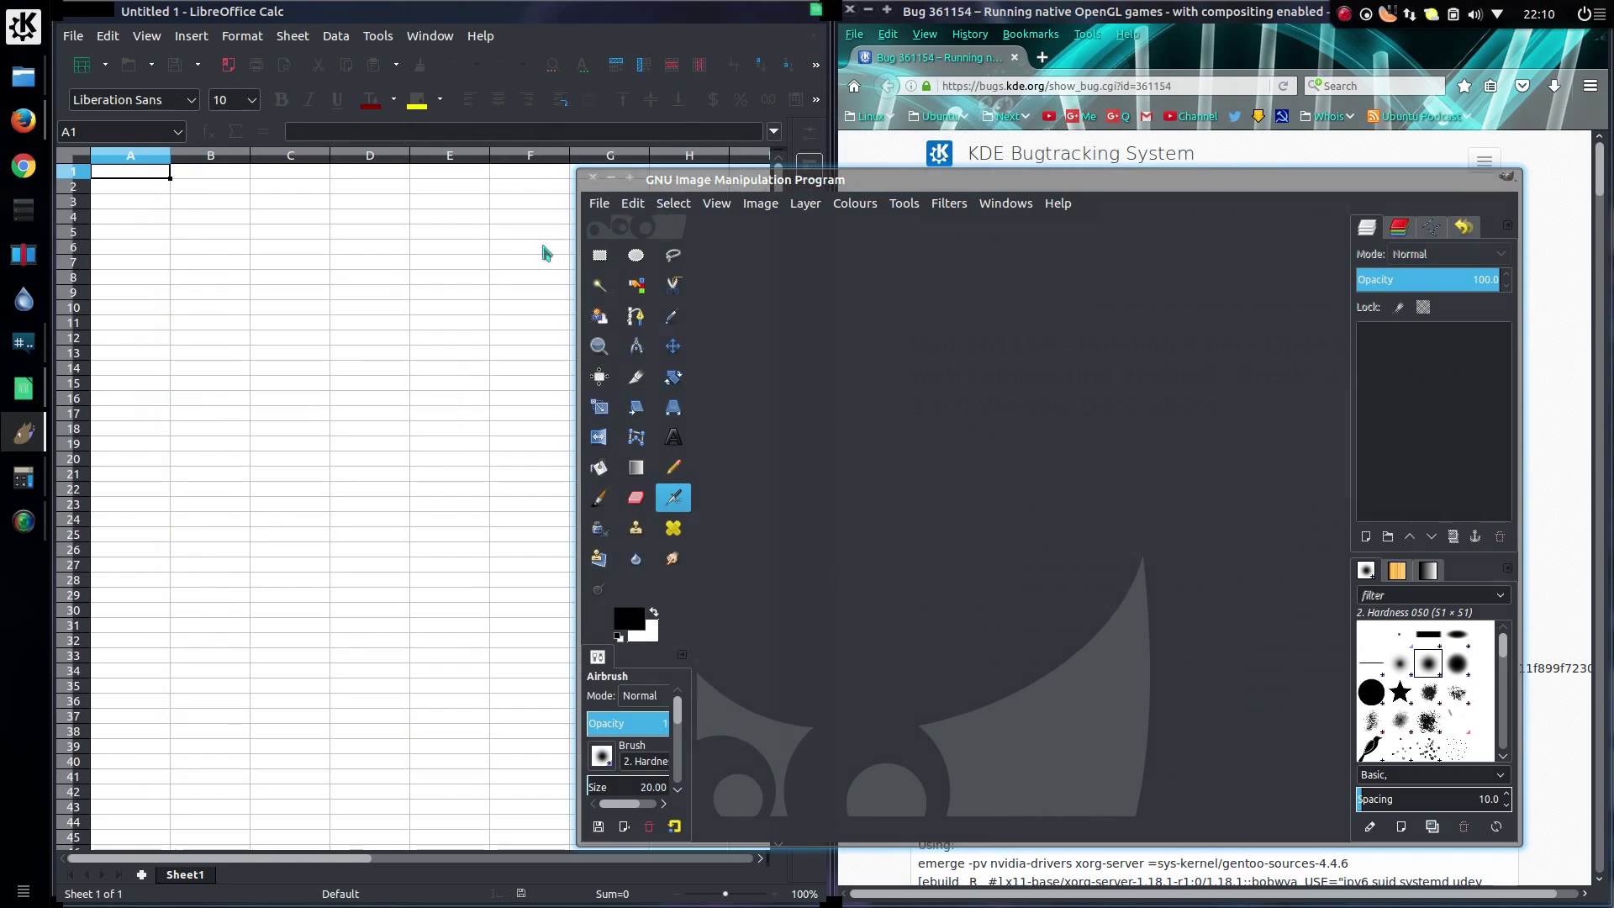
pyautogui.hotkey('alt', 'F4')
pyautogui.click(410, 35)
pyautogui.click(573, 37)
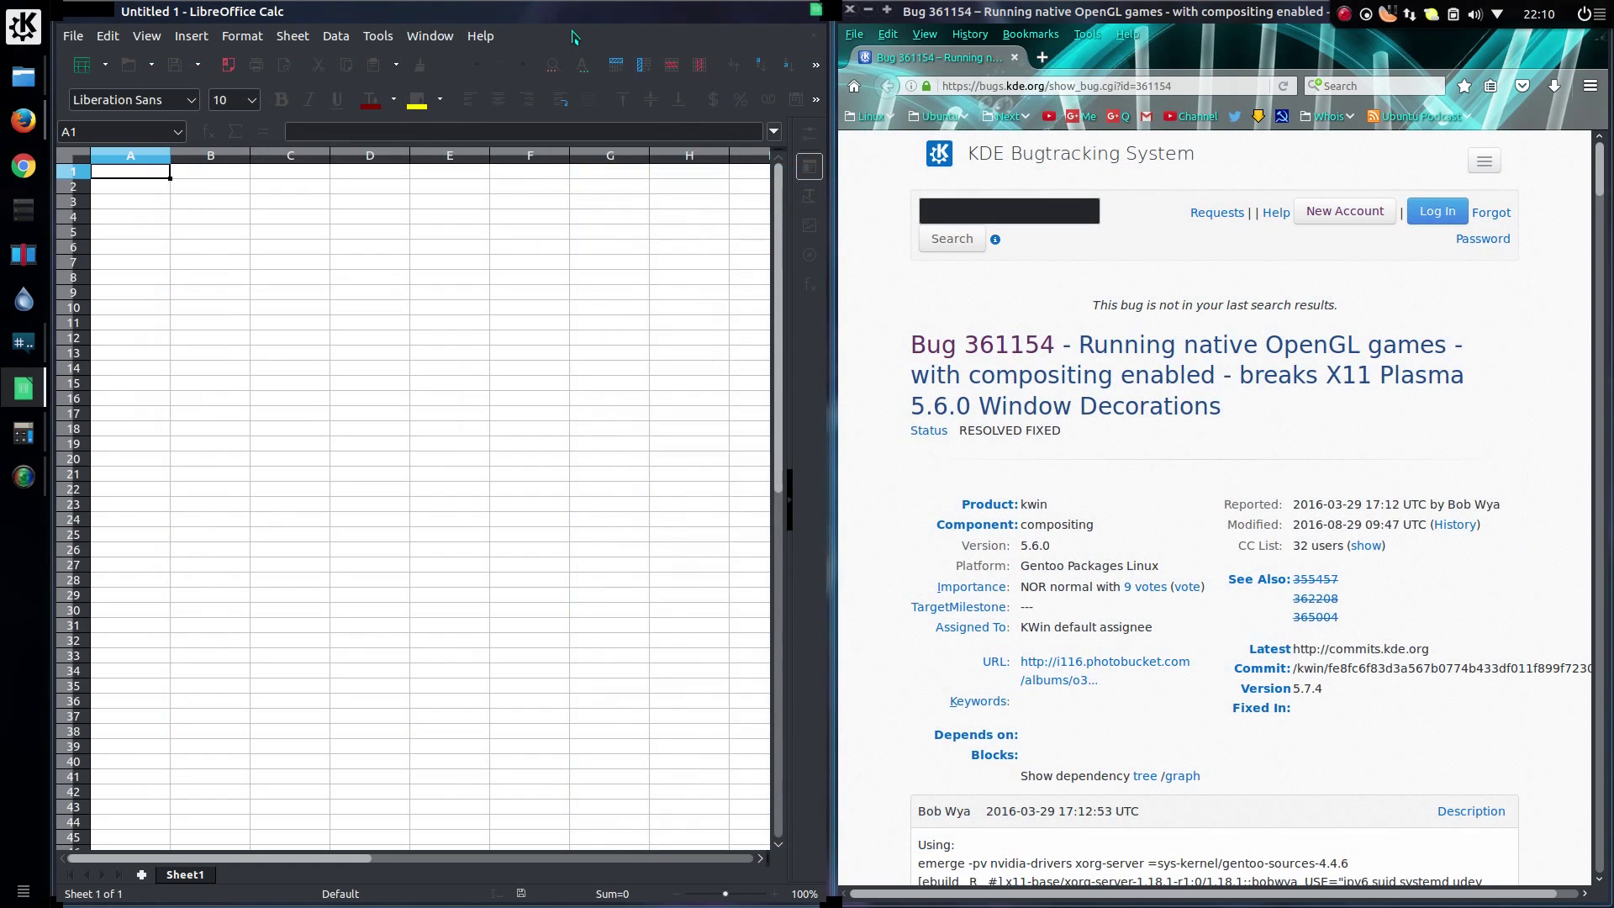
pyautogui.click(67, 14)
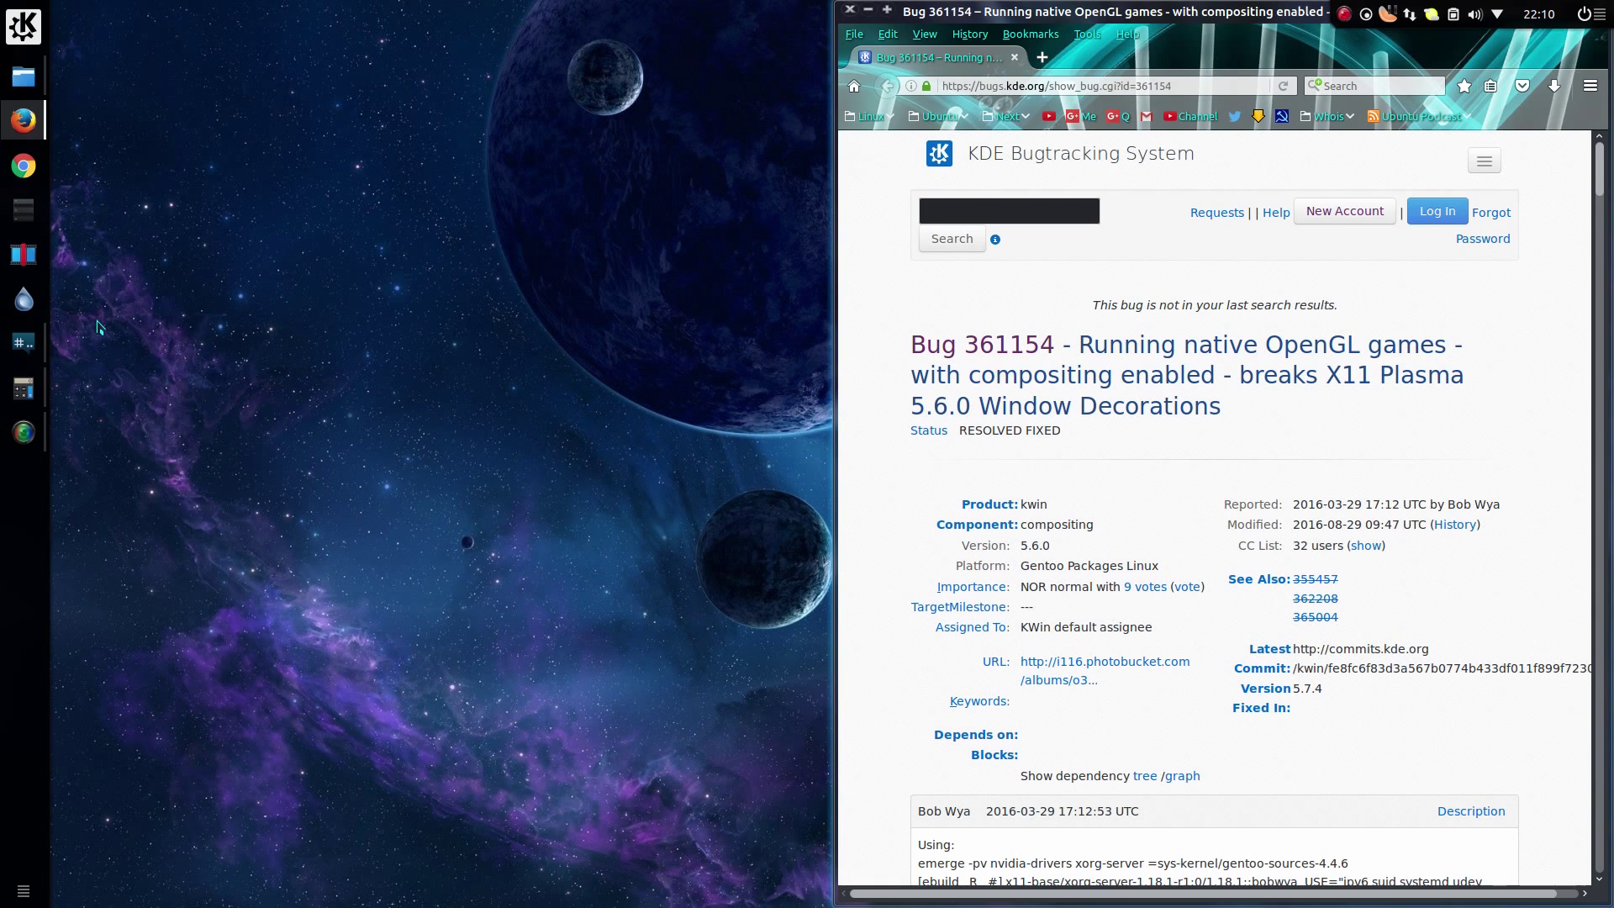
# Step: Start LibreOffice Draw tiled on the left half and show its Format, Tools and page menus
pyautogui.hotkey('alt', 'F1')
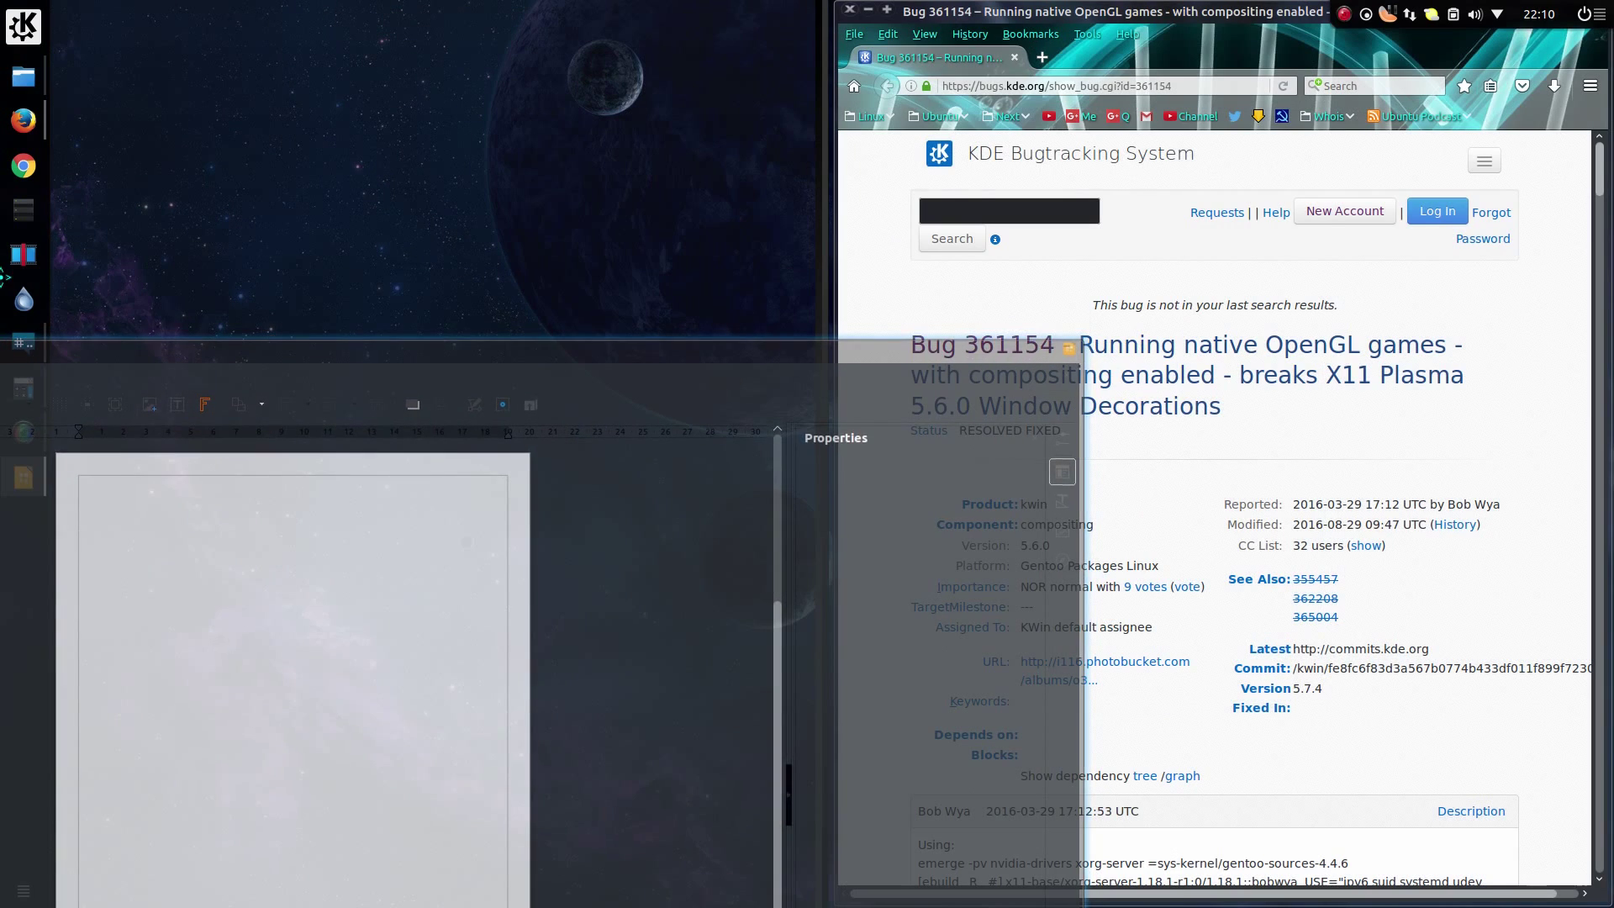
pyautogui.moveTo(4, 277); pyautogui.dragTo(4, 278)
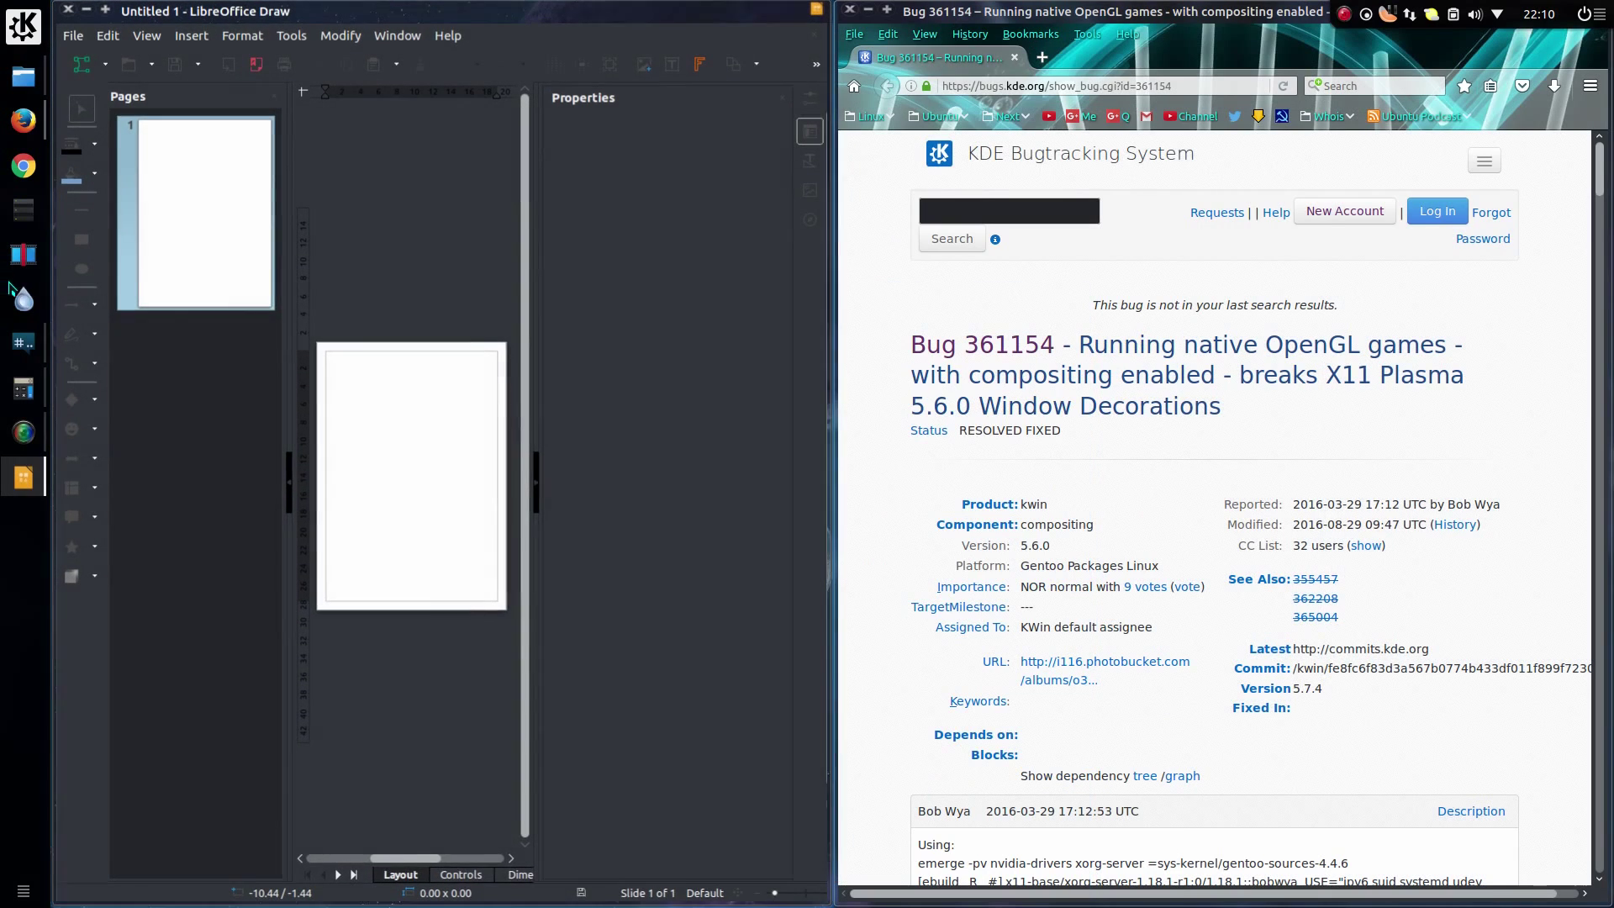
pyautogui.click(264, 38)
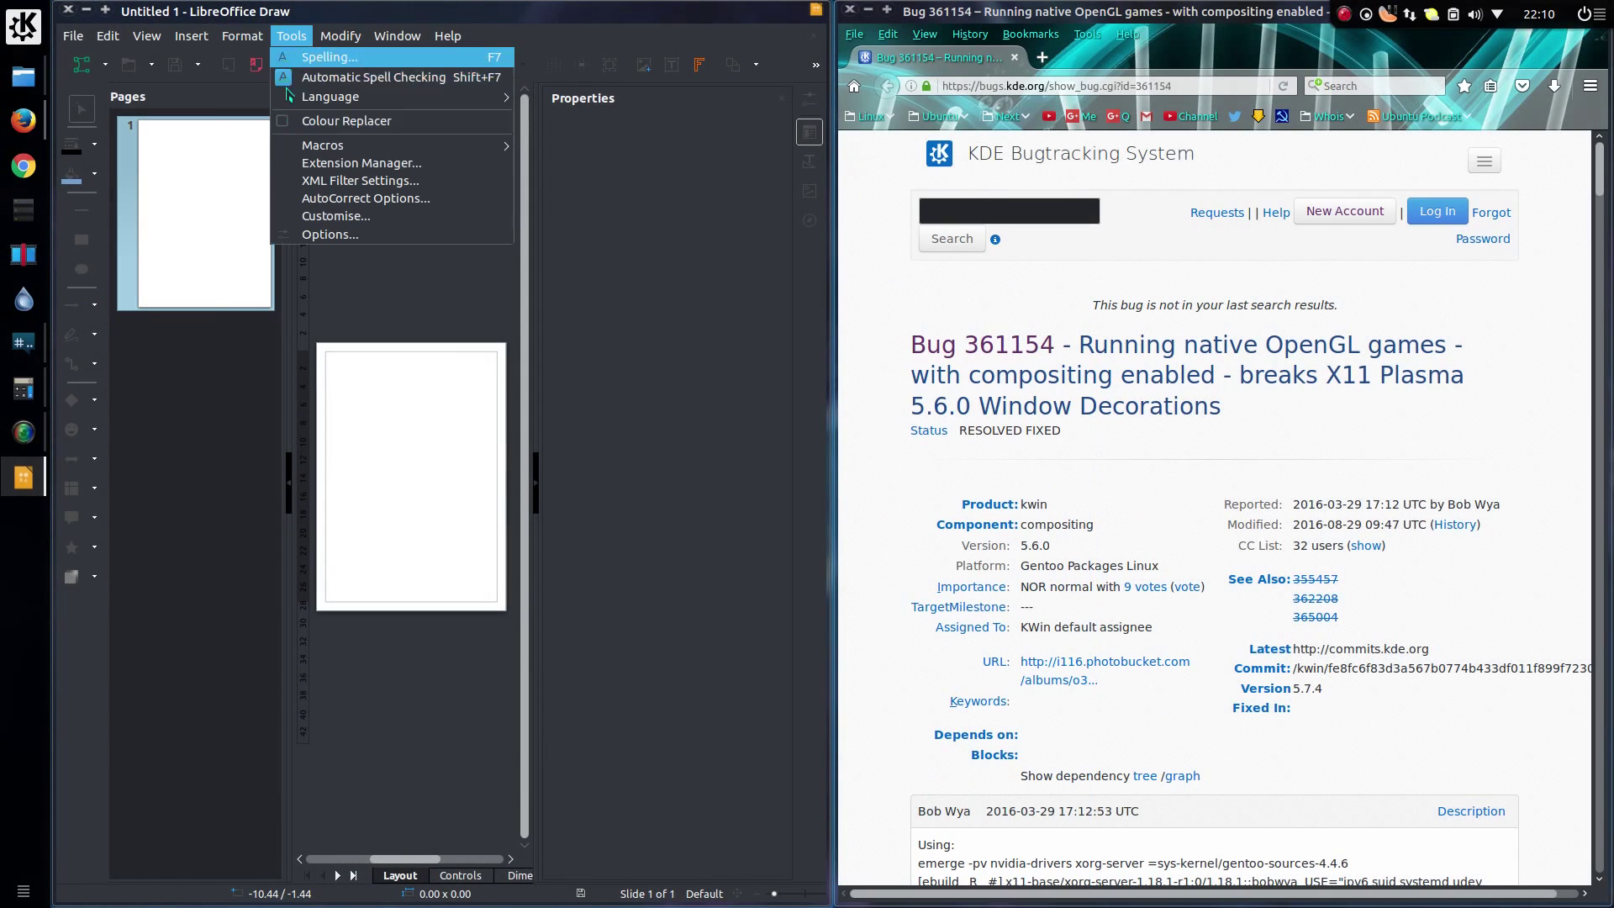
pyautogui.click(392, 371)
pyautogui.rightClick(394, 374)
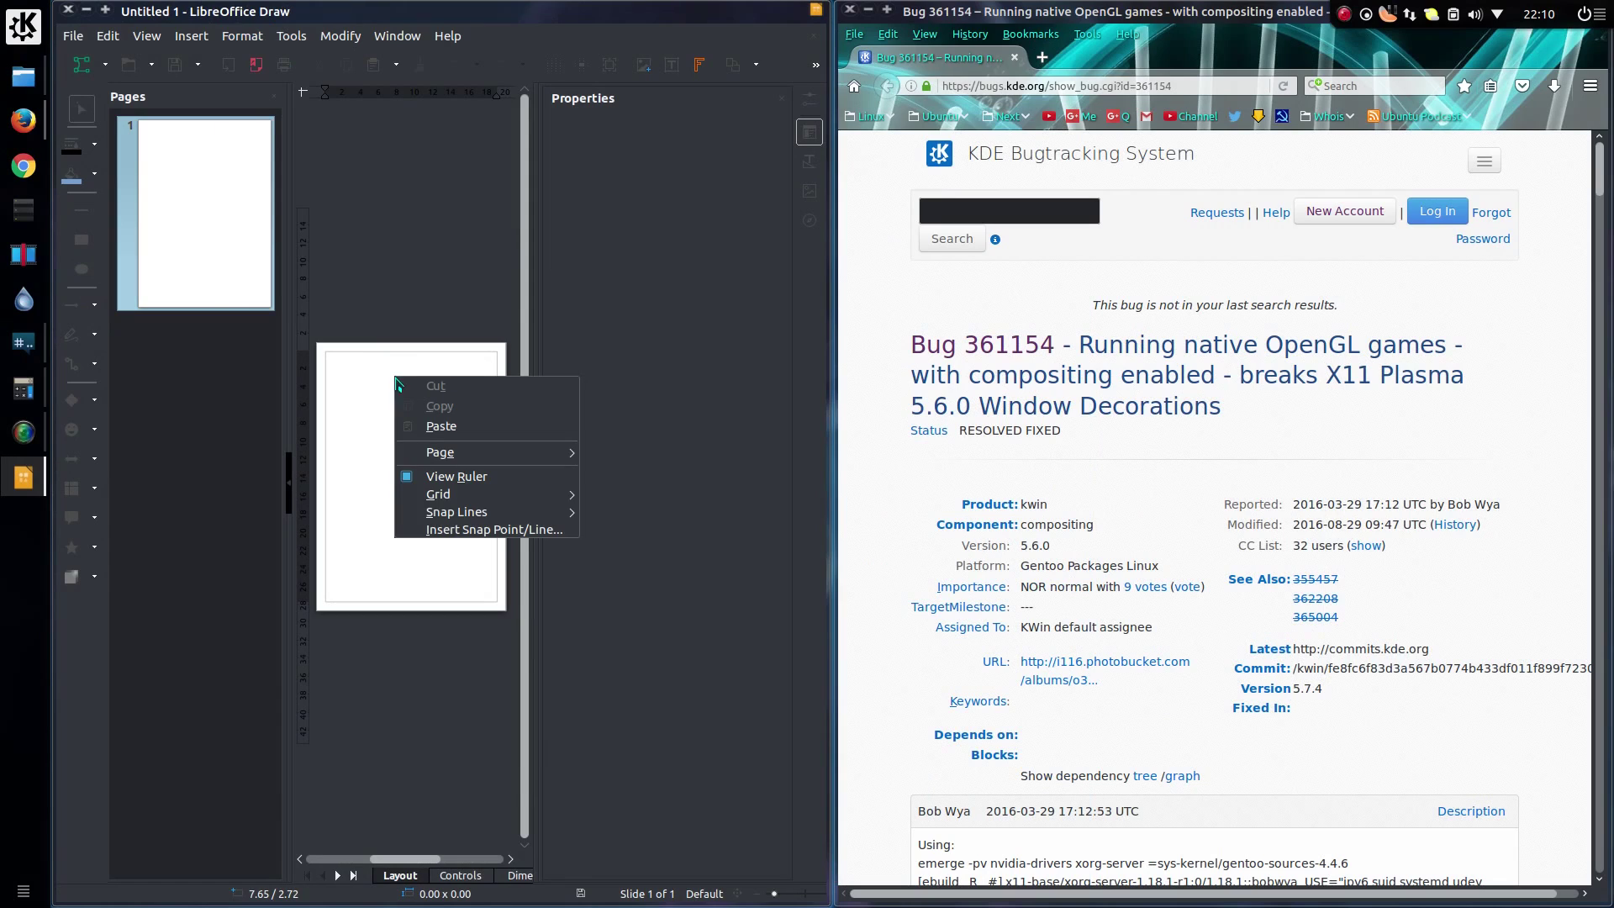
# Step: Show Firefox's Tools menu and the bug report page's context menu
pyautogui.click(1101, 37)
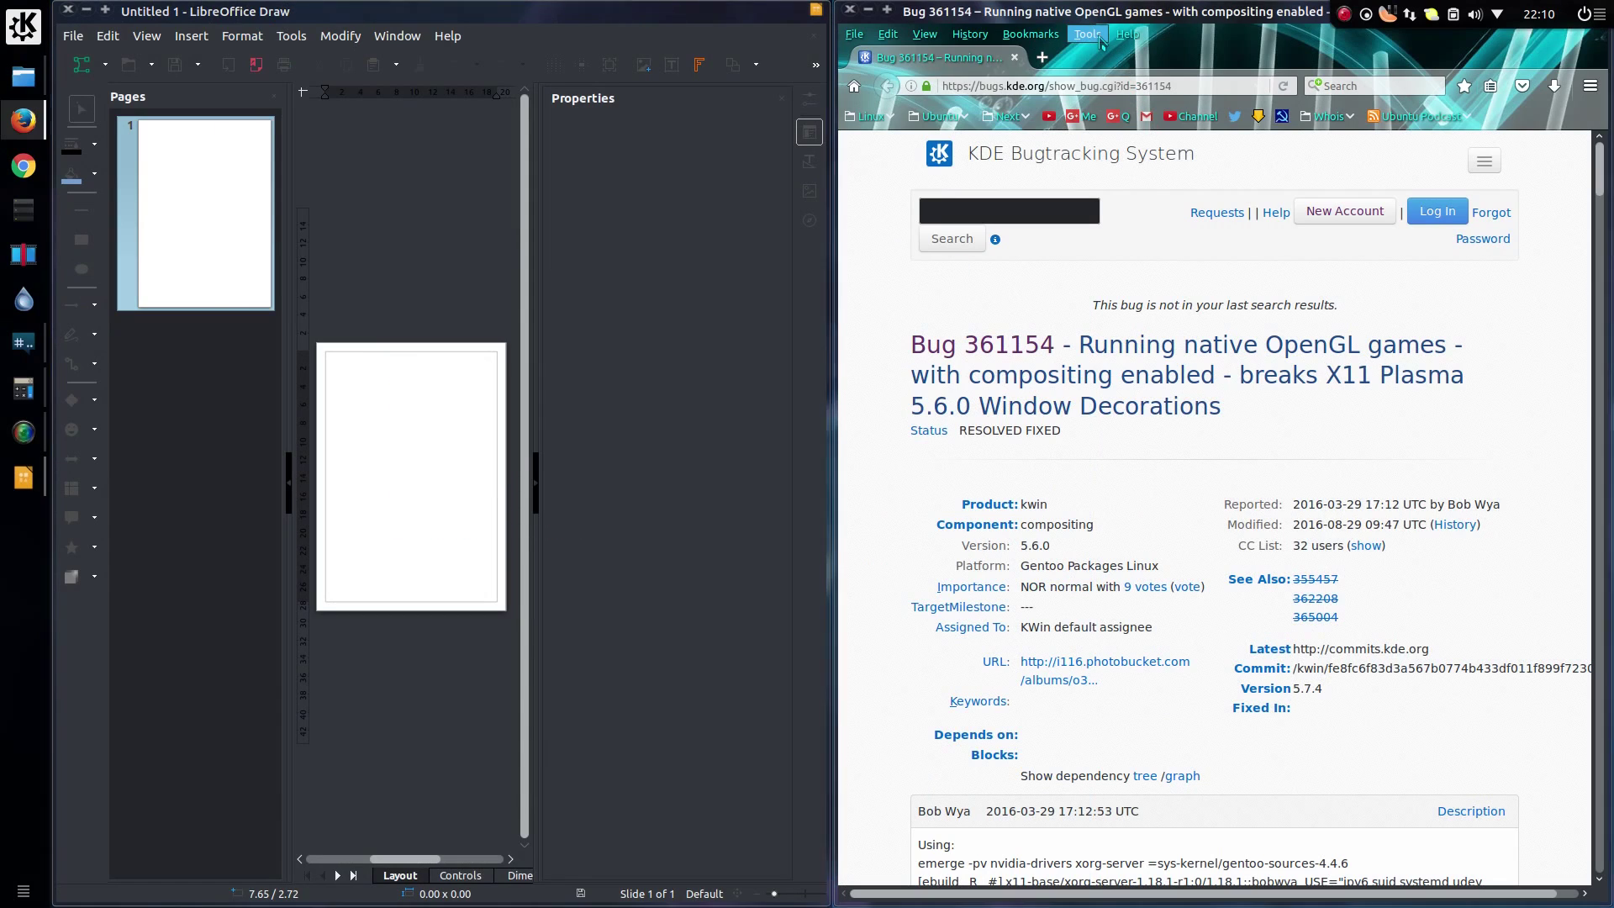
pyautogui.click(1100, 38)
pyautogui.click(882, 251)
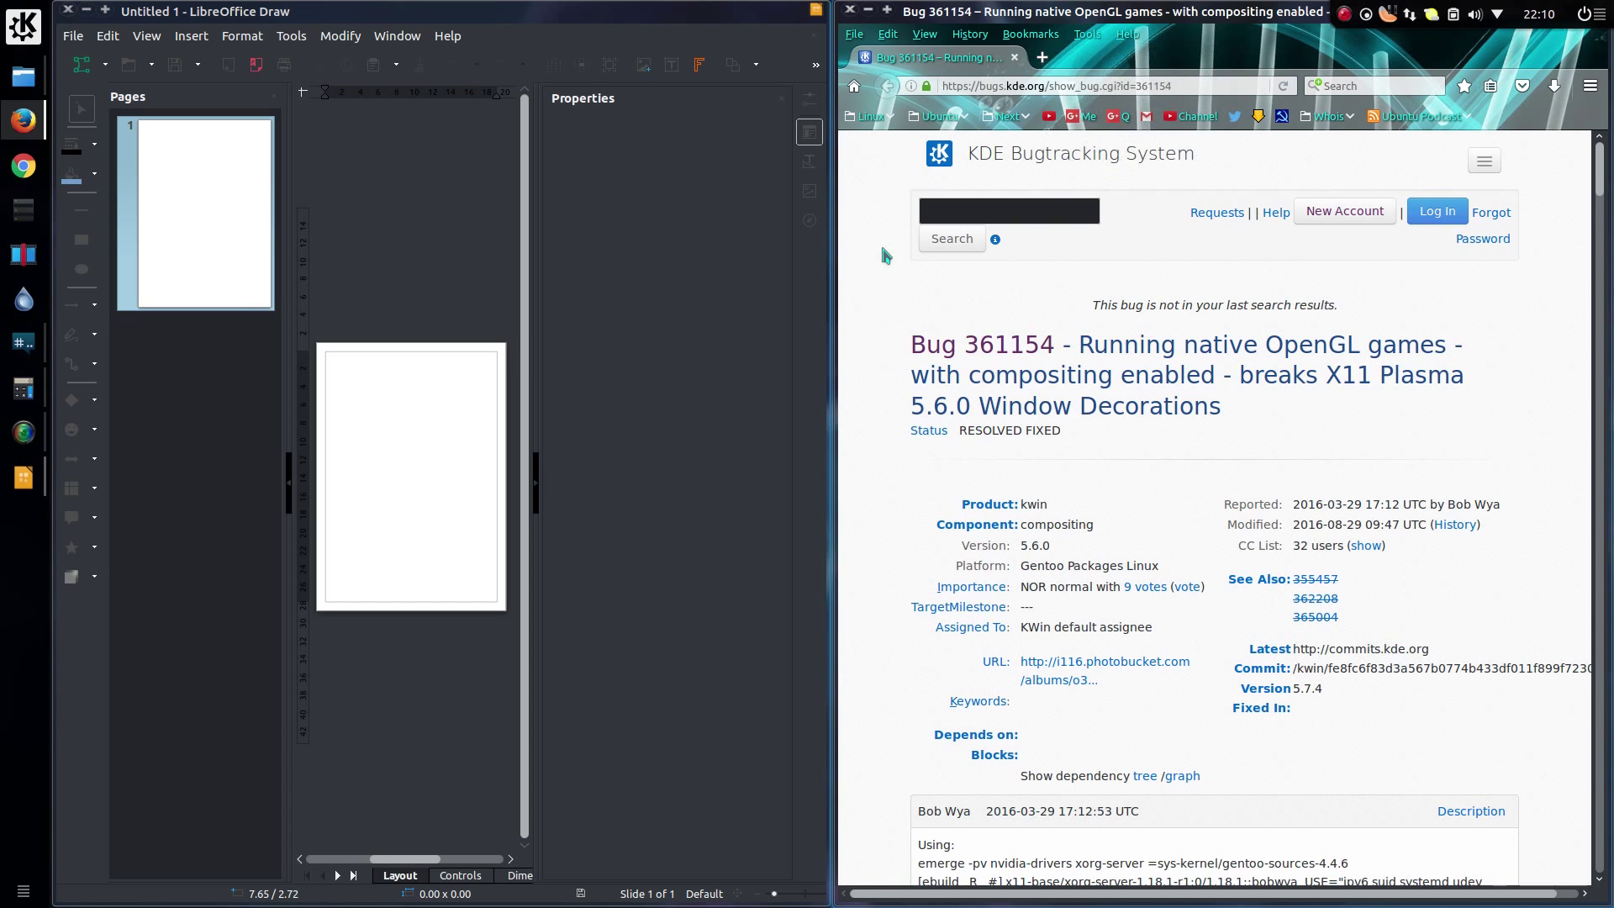
pyautogui.rightClick(882, 251)
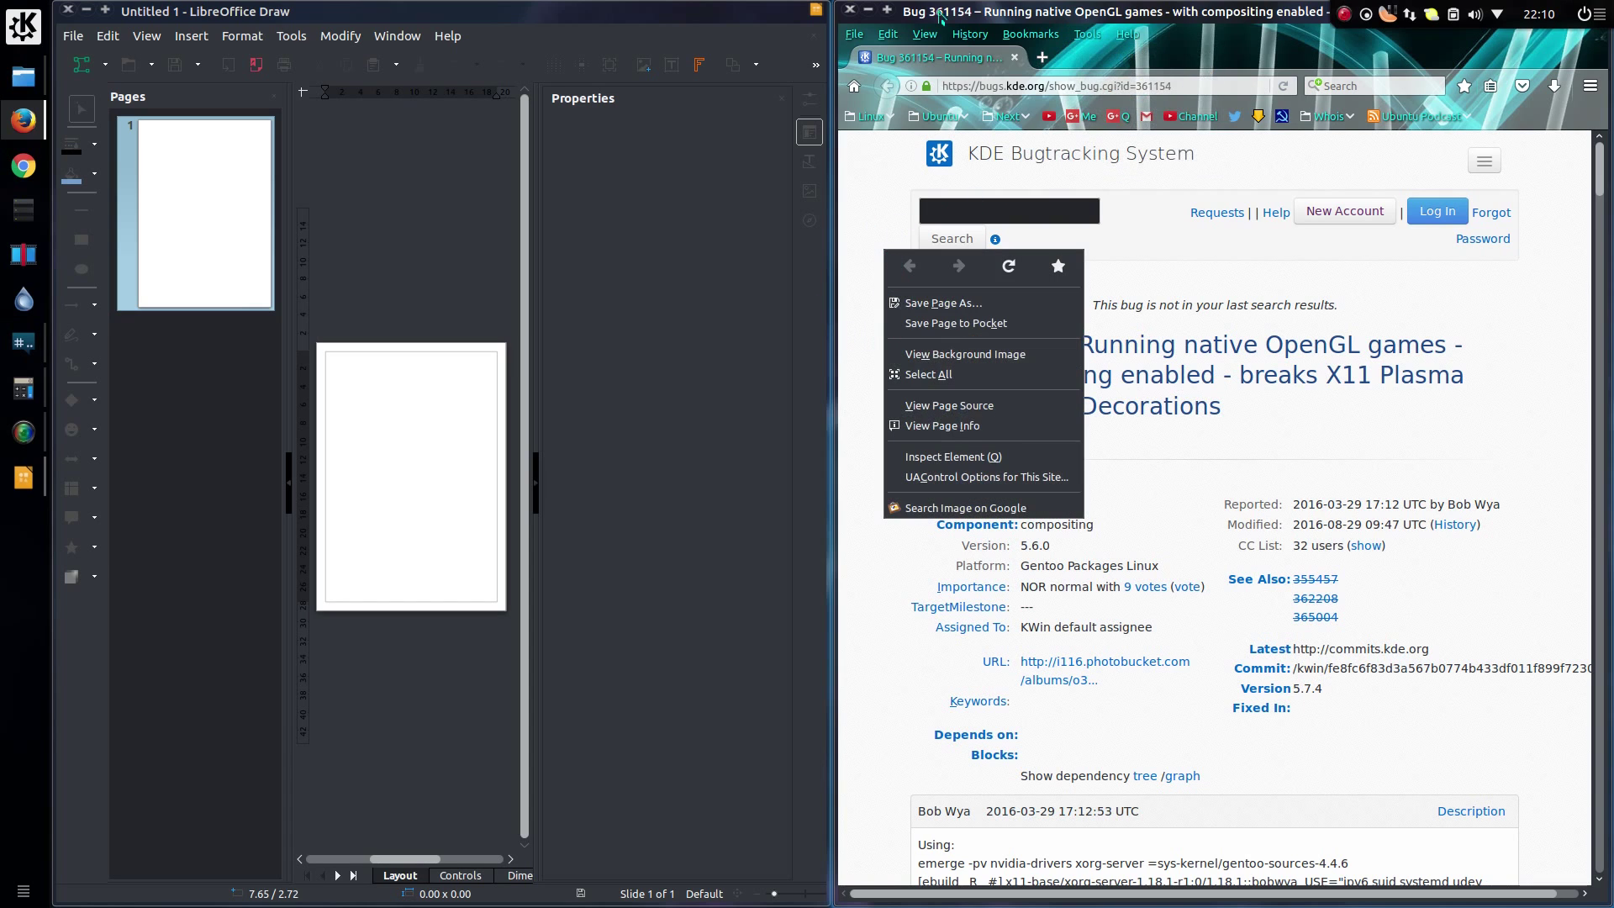
# Step: Reveal the bare desktop with Ctrl+F12, then cancel the shutdown prompt from the power button
pyautogui.hotkey('ctrl', 'F12')
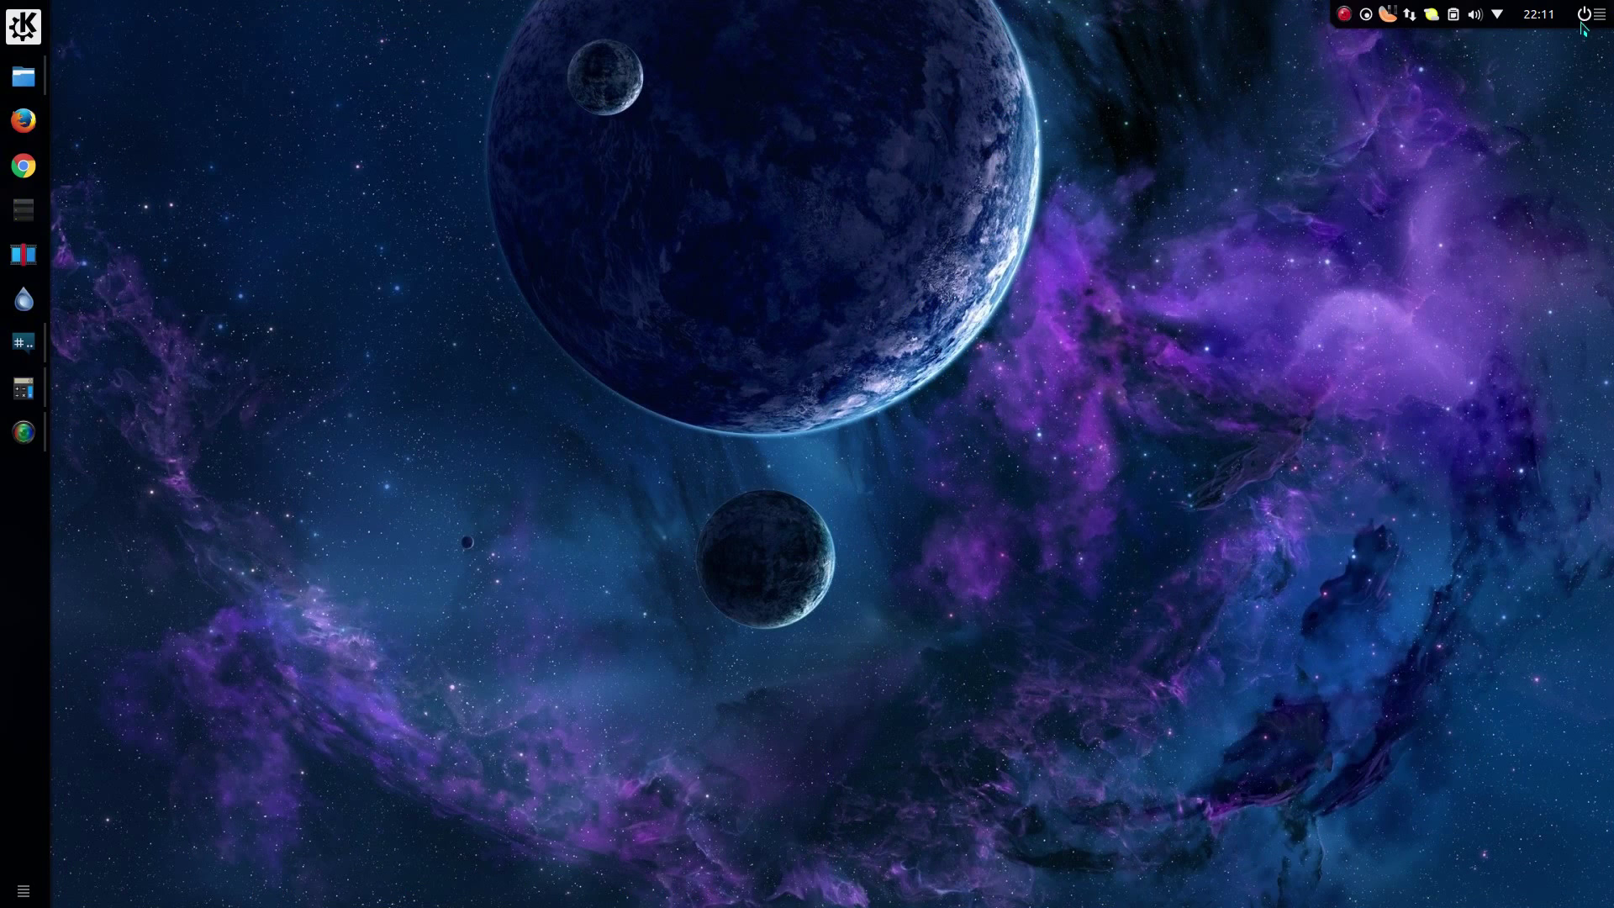
pyautogui.click(1583, 15)
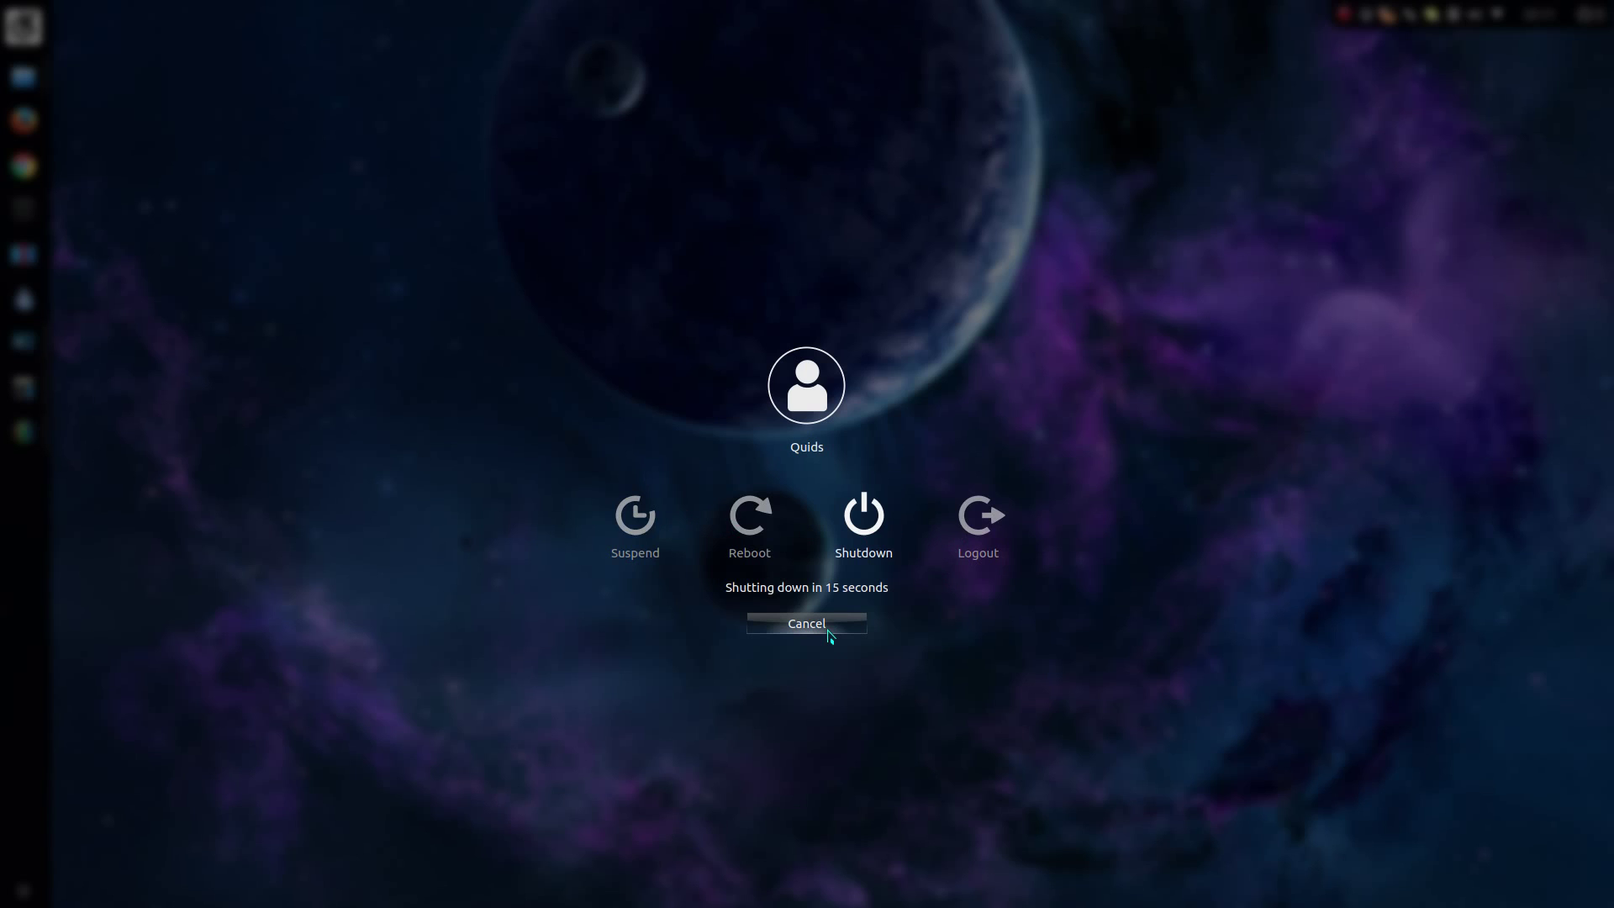
pyautogui.click(828, 630)
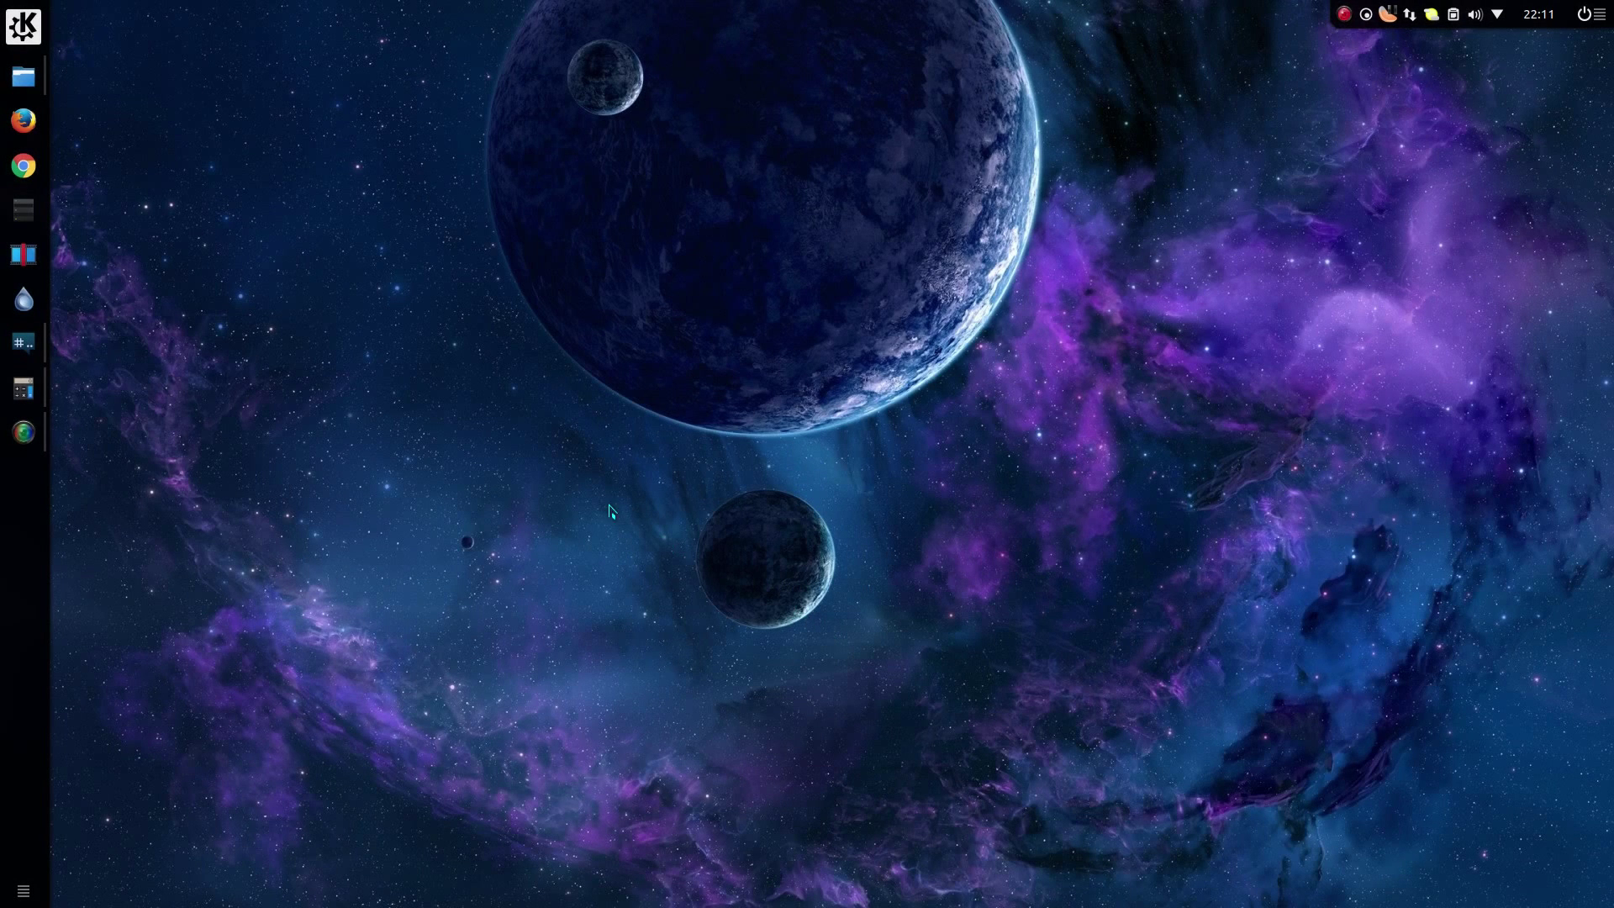
# Step: Start NVIDIA X Server Settings from the launcher, view X Server Information, then close it
pyautogui.click(33, 37)
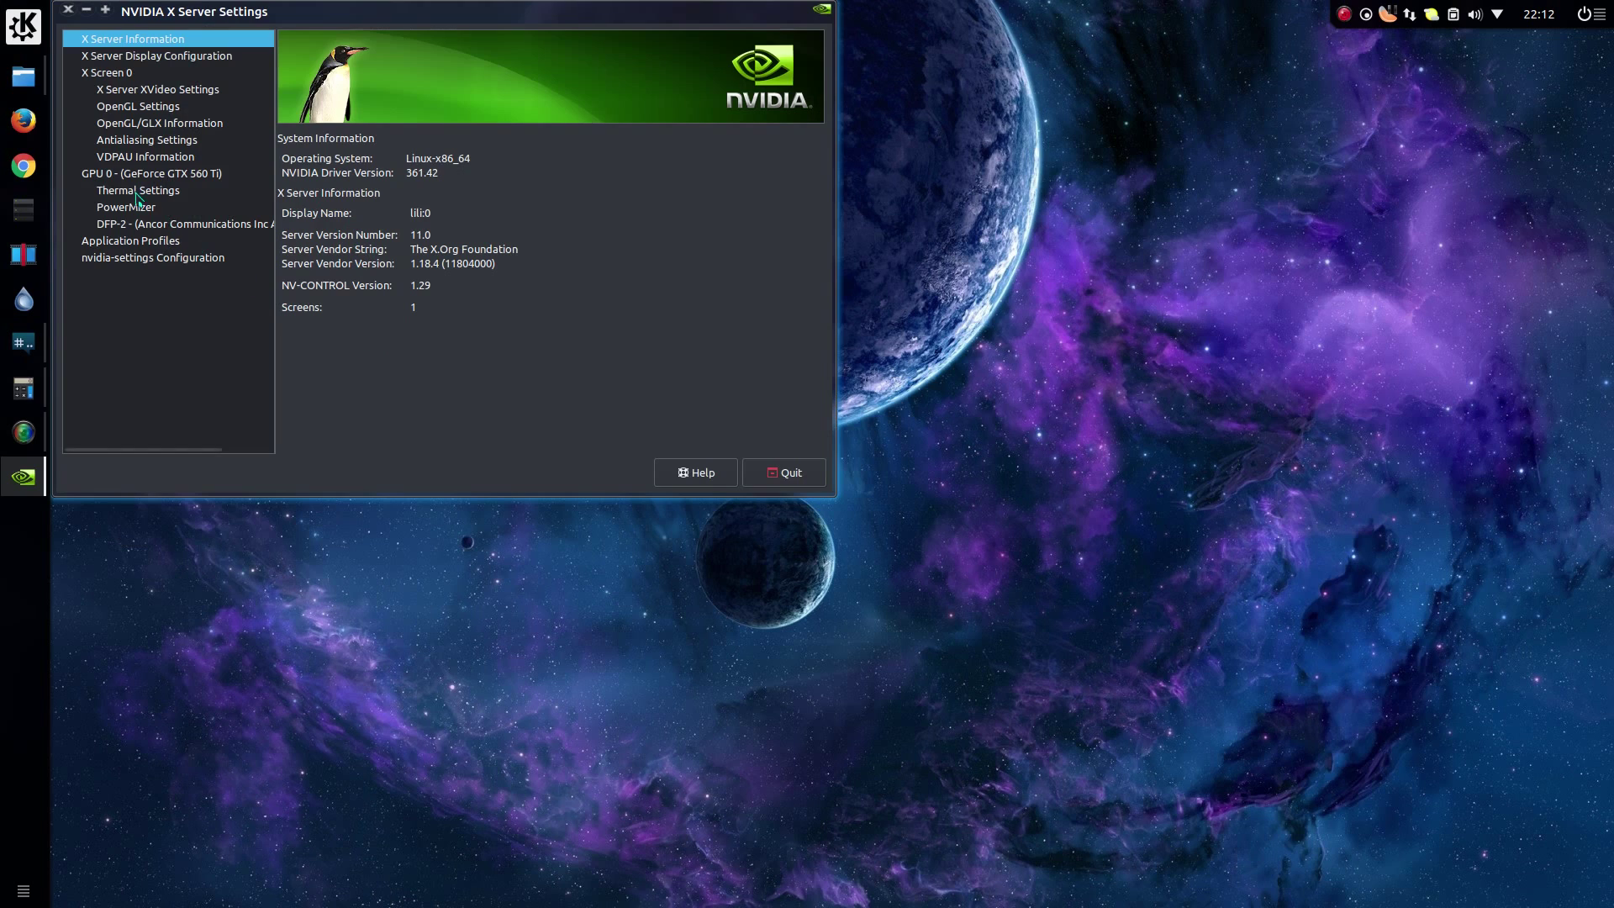
pyautogui.click(68, 10)
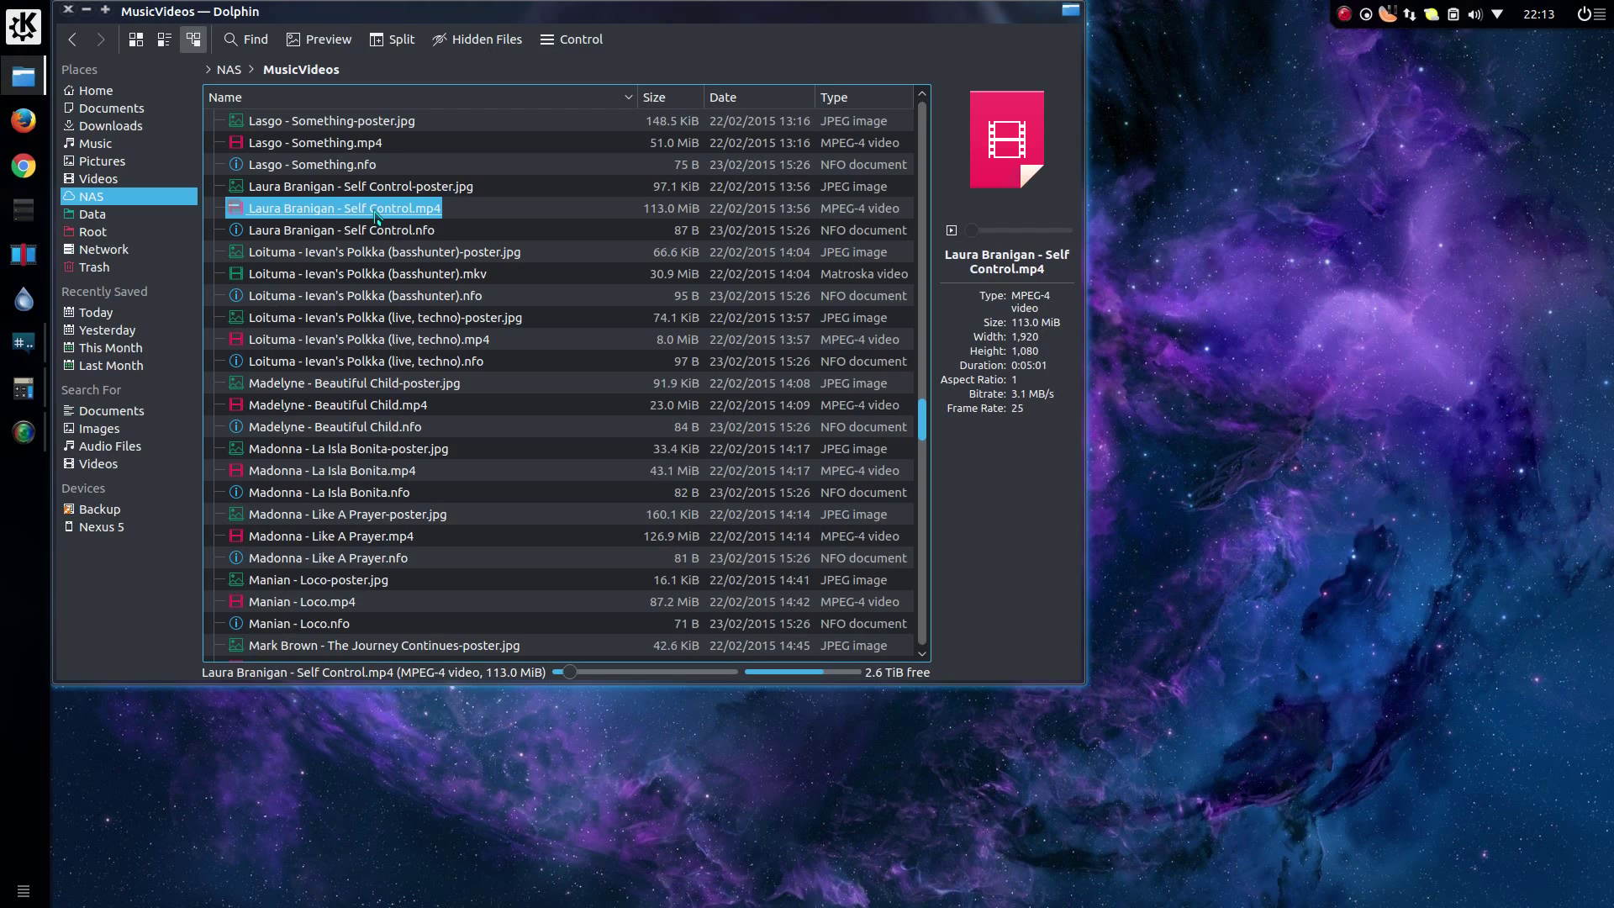
# Step: Play Self Control.mp4 in VLC, then open and close Clementine from the tray
pyautogui.doubleClick(375, 217)
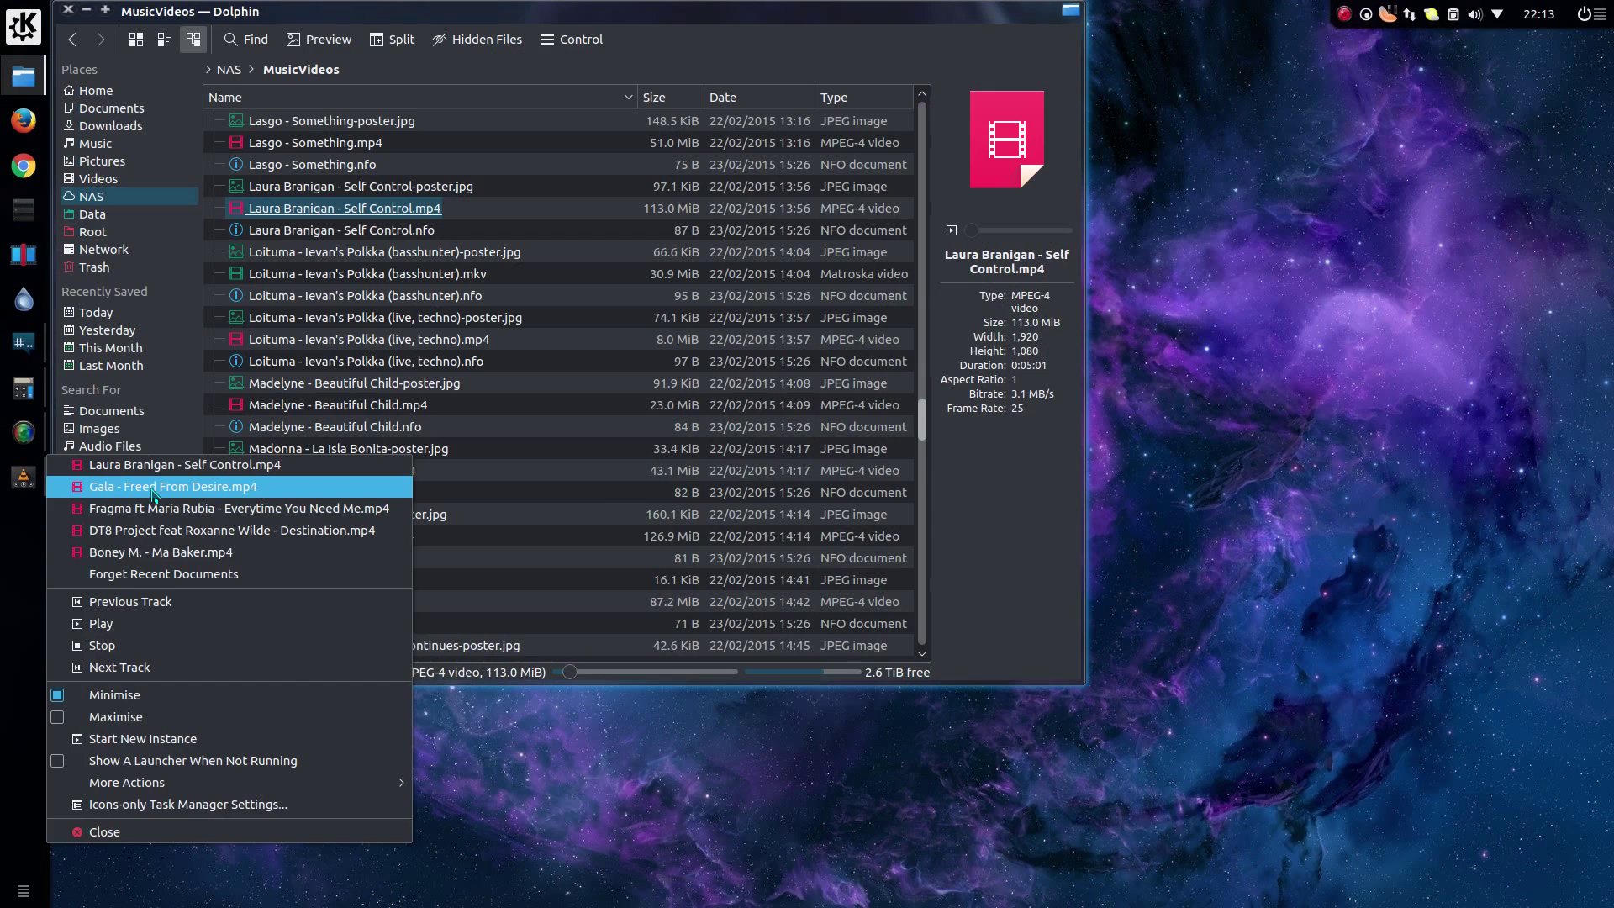
pyautogui.click(153, 491)
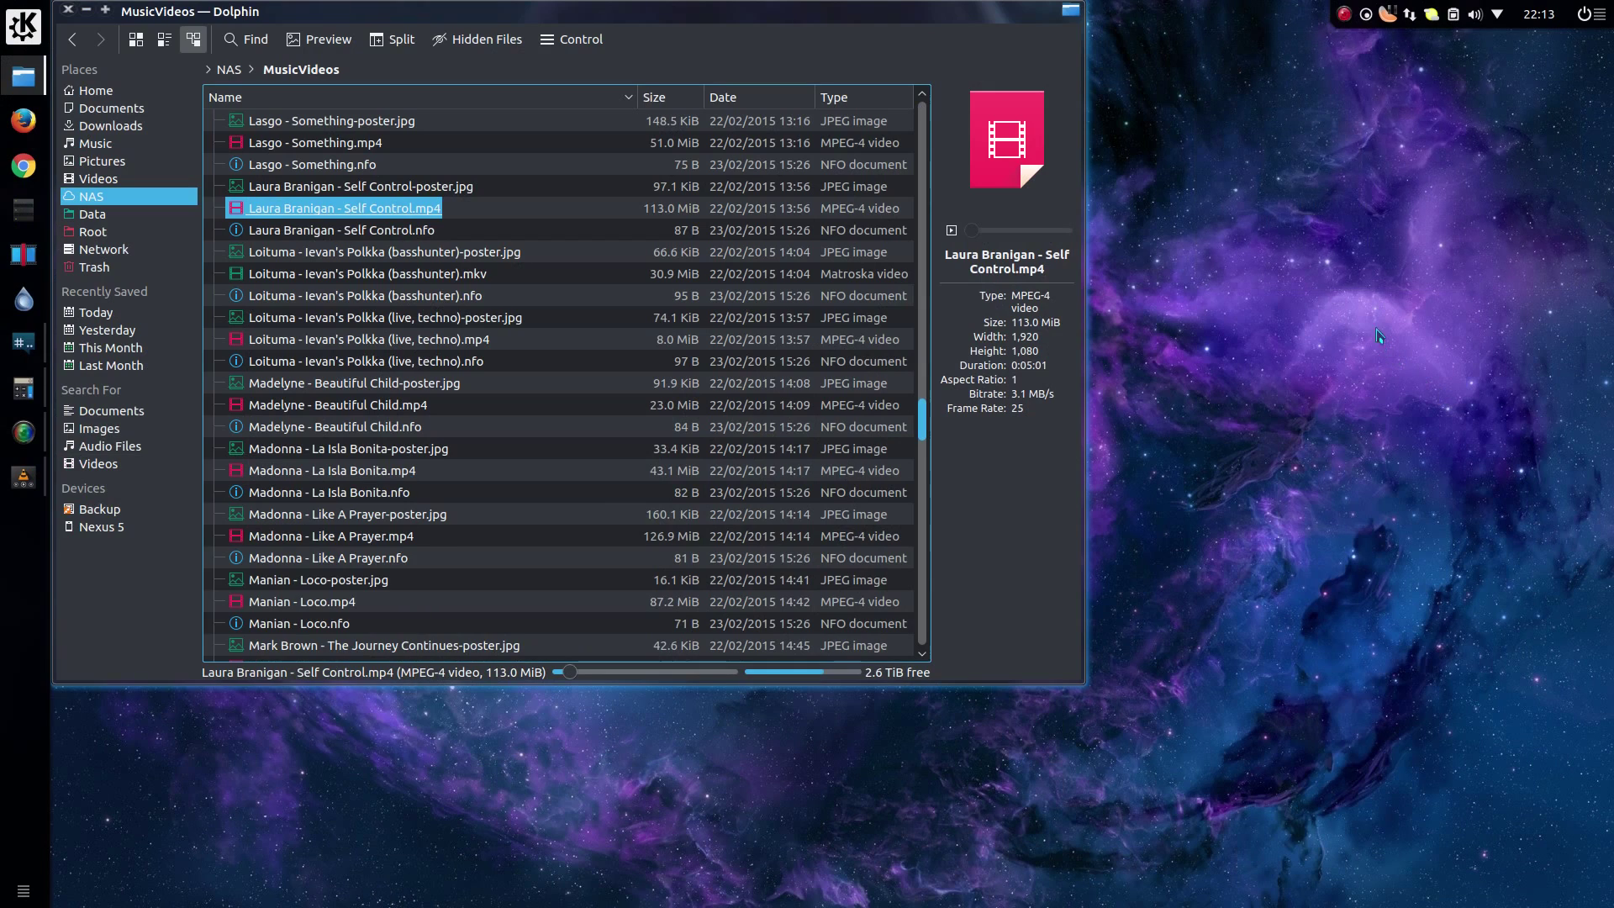
pyautogui.click(1391, 23)
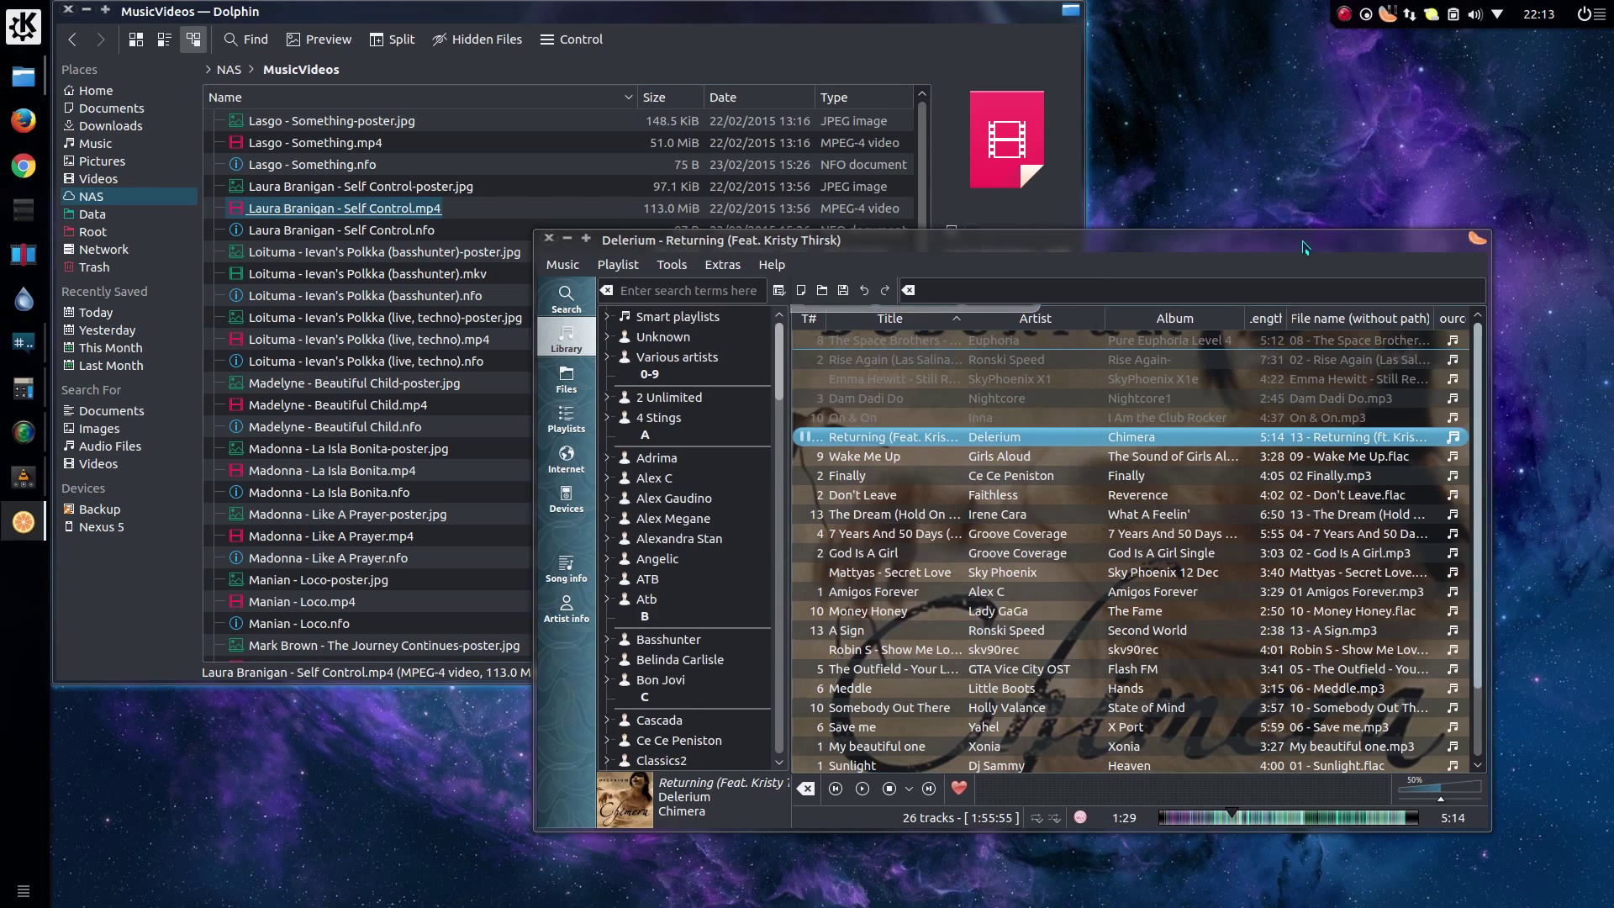
pyautogui.click(549, 240)
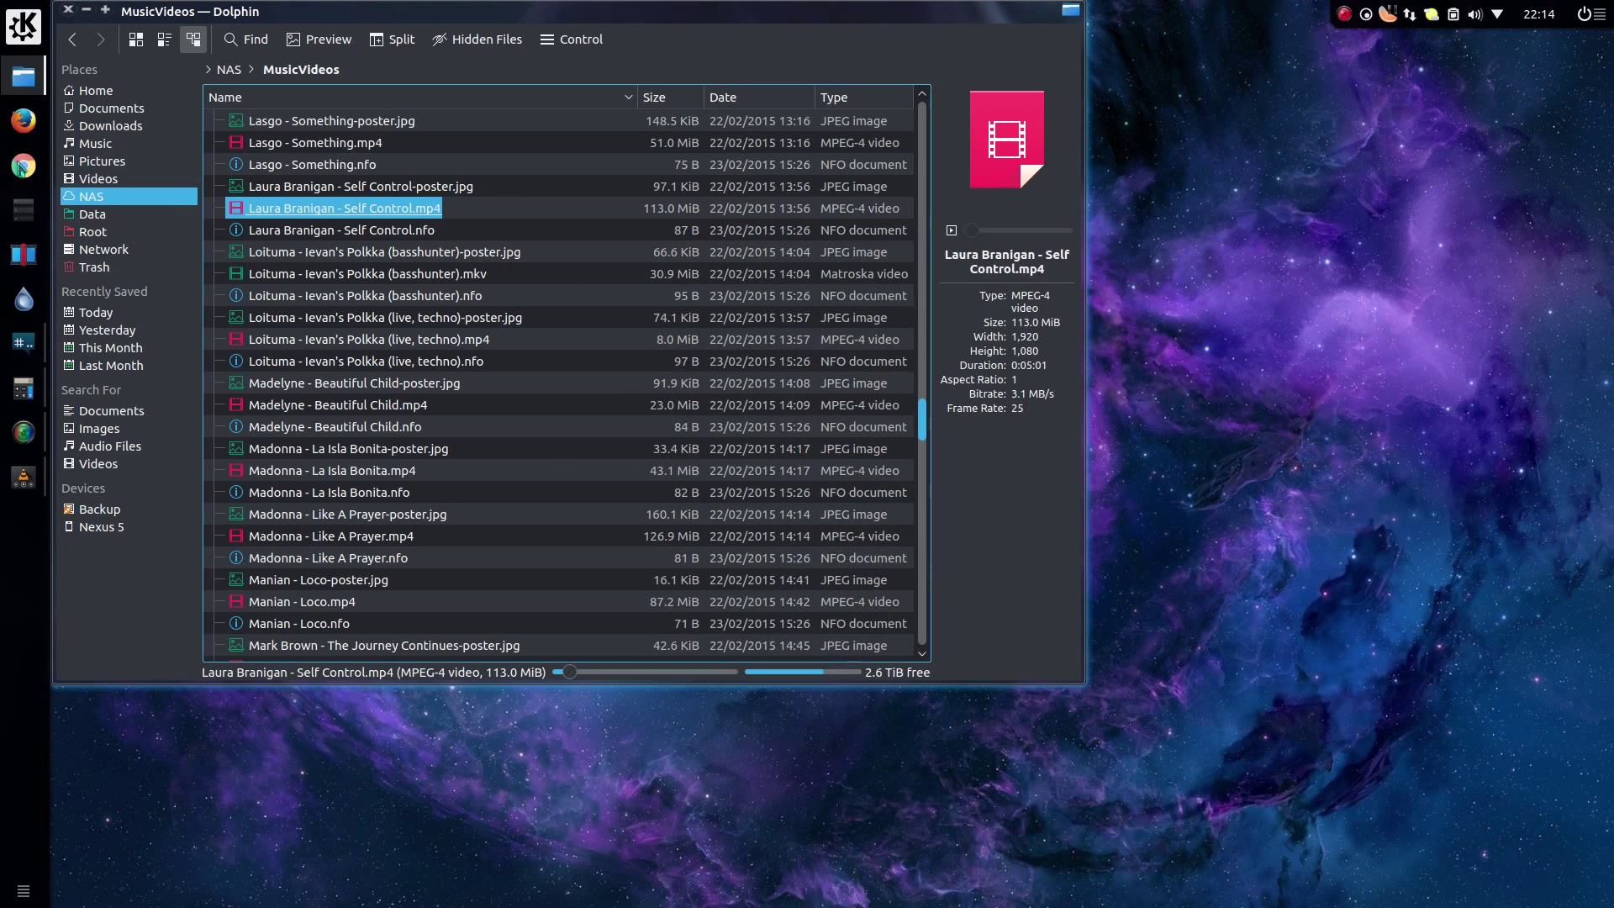
# Step: View the Chrome and Kdenlive launchers' recent documents, then Forget Recent Documents for Kdenlive
pyautogui.rightClick(24, 165)
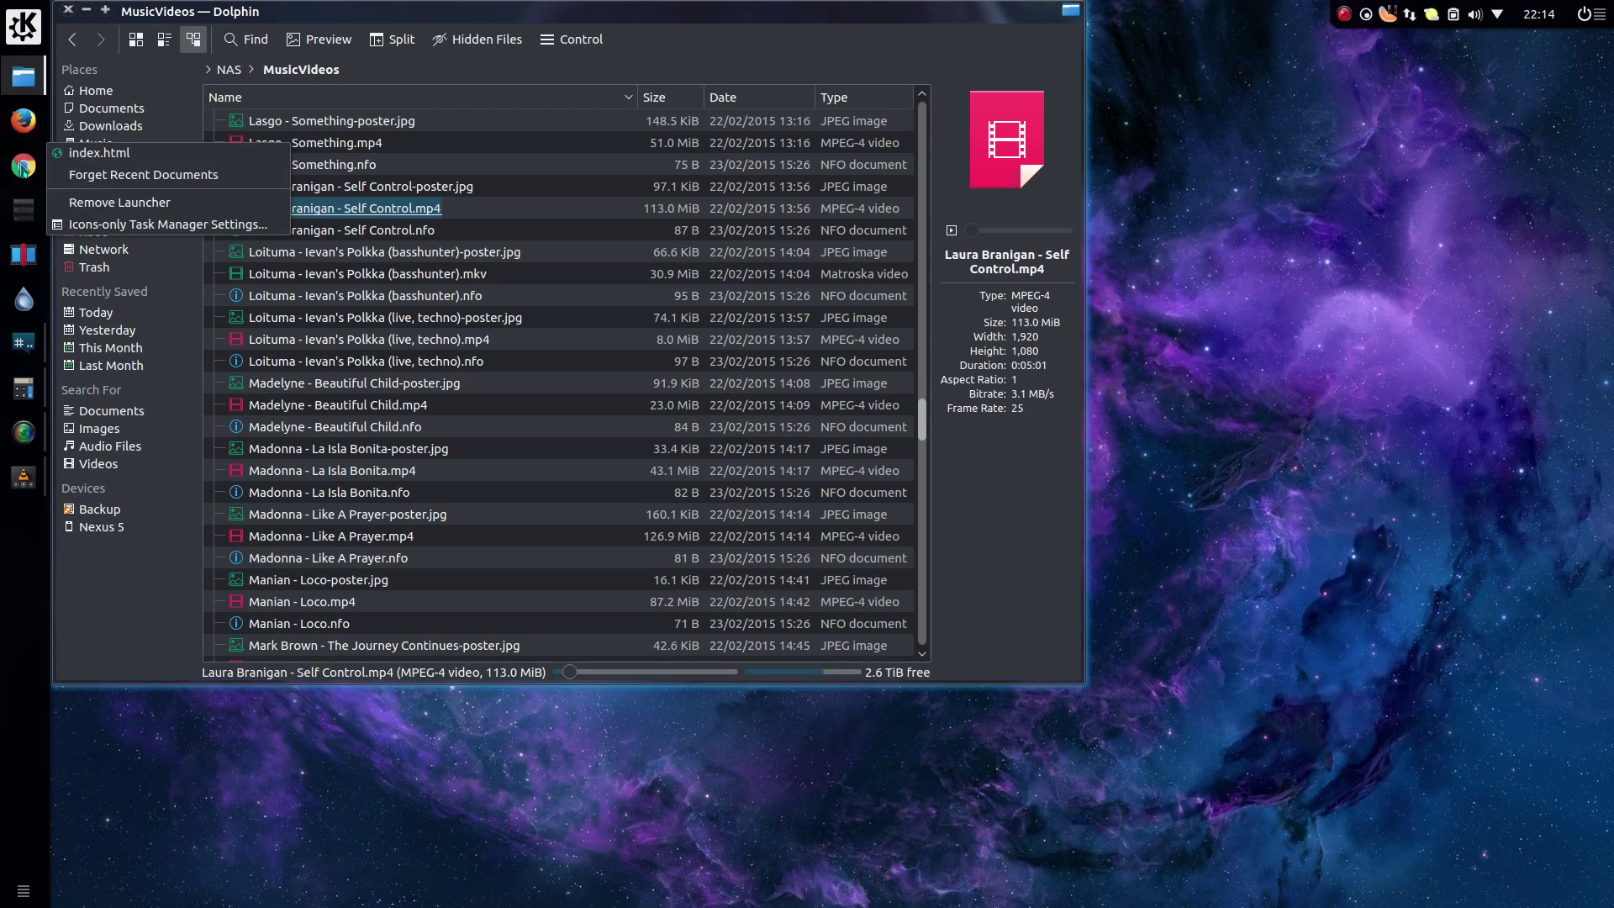
pyautogui.rightClick(25, 256)
pyautogui.rightClick(25, 256)
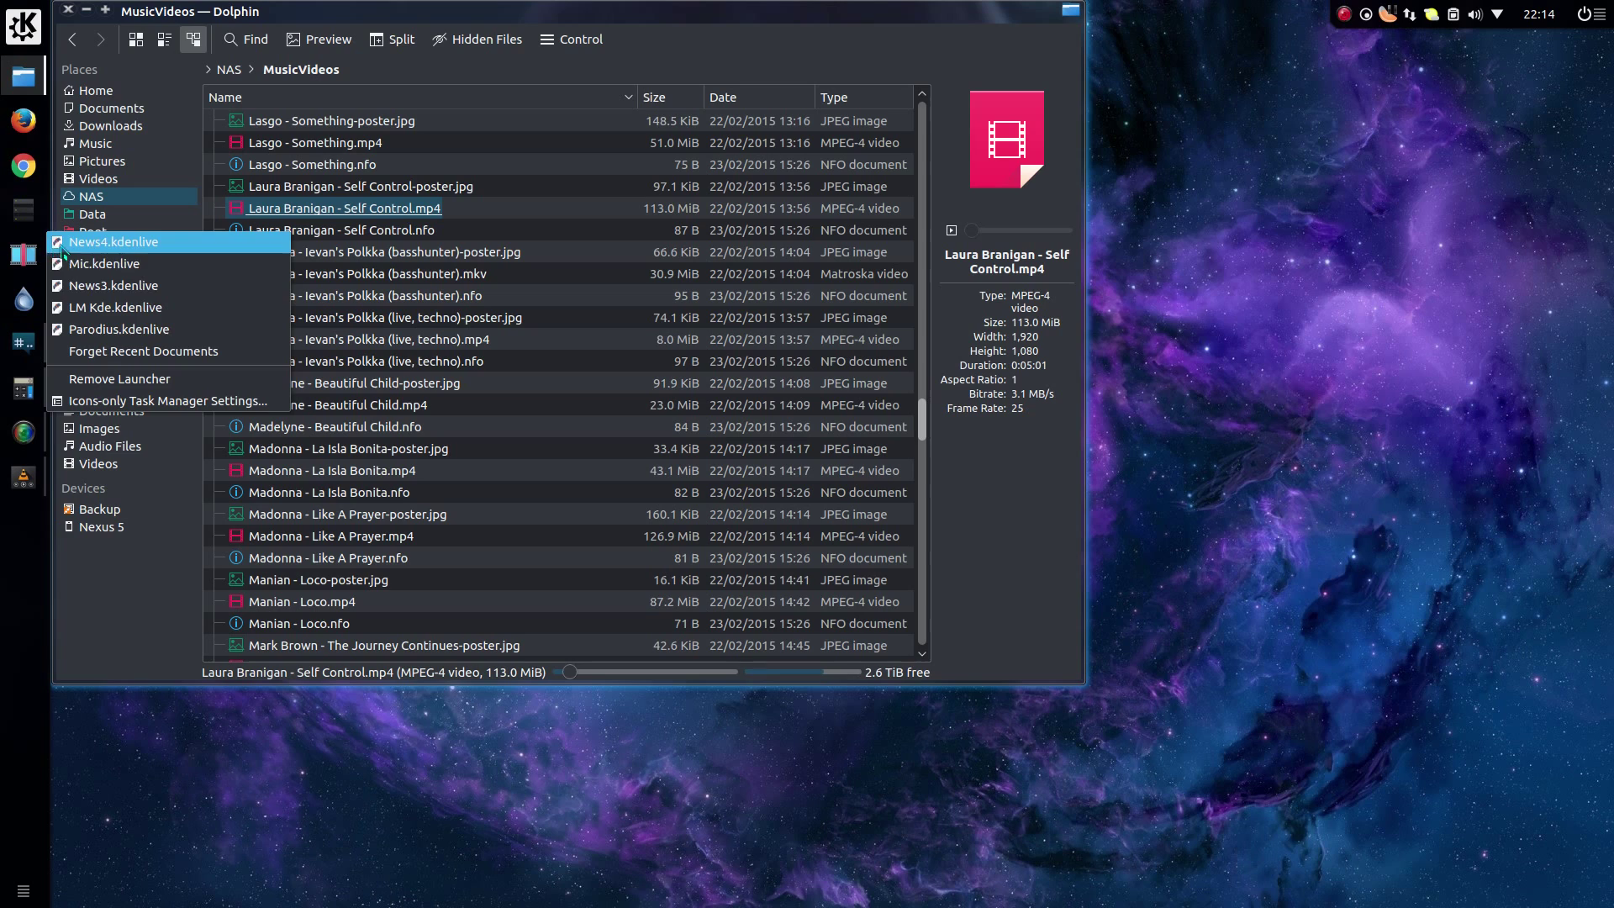
pyautogui.click(122, 351)
# Step: Switch the K launcher to Application Dashboard via Alternatives and search it for 'dis'
pyautogui.rightClick(26, 25)
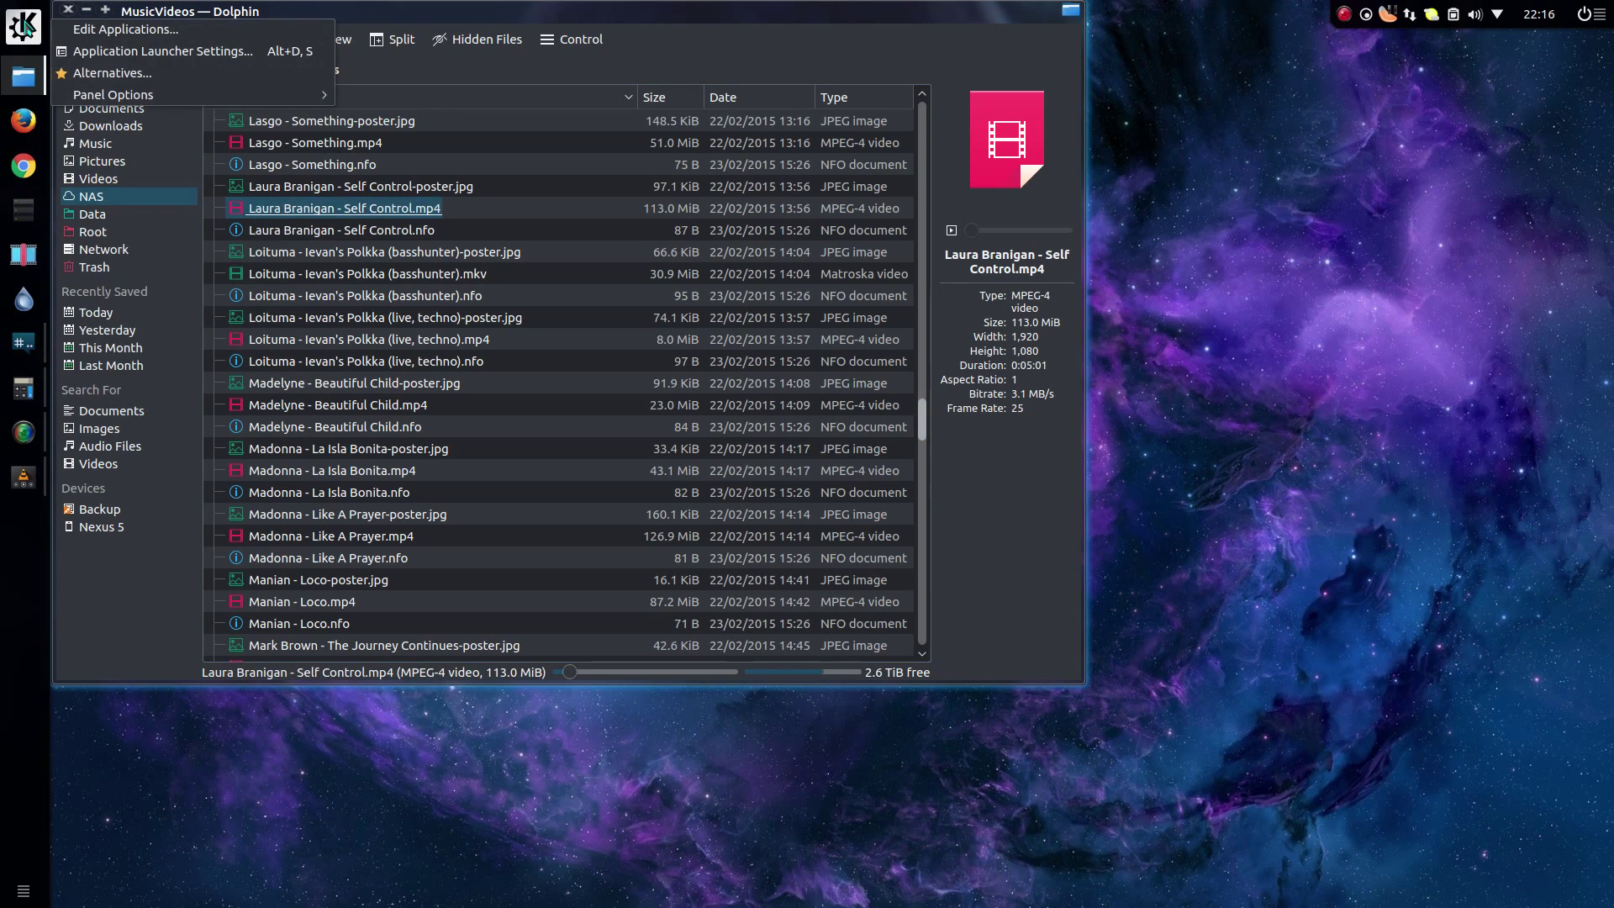
pyautogui.click(107, 76)
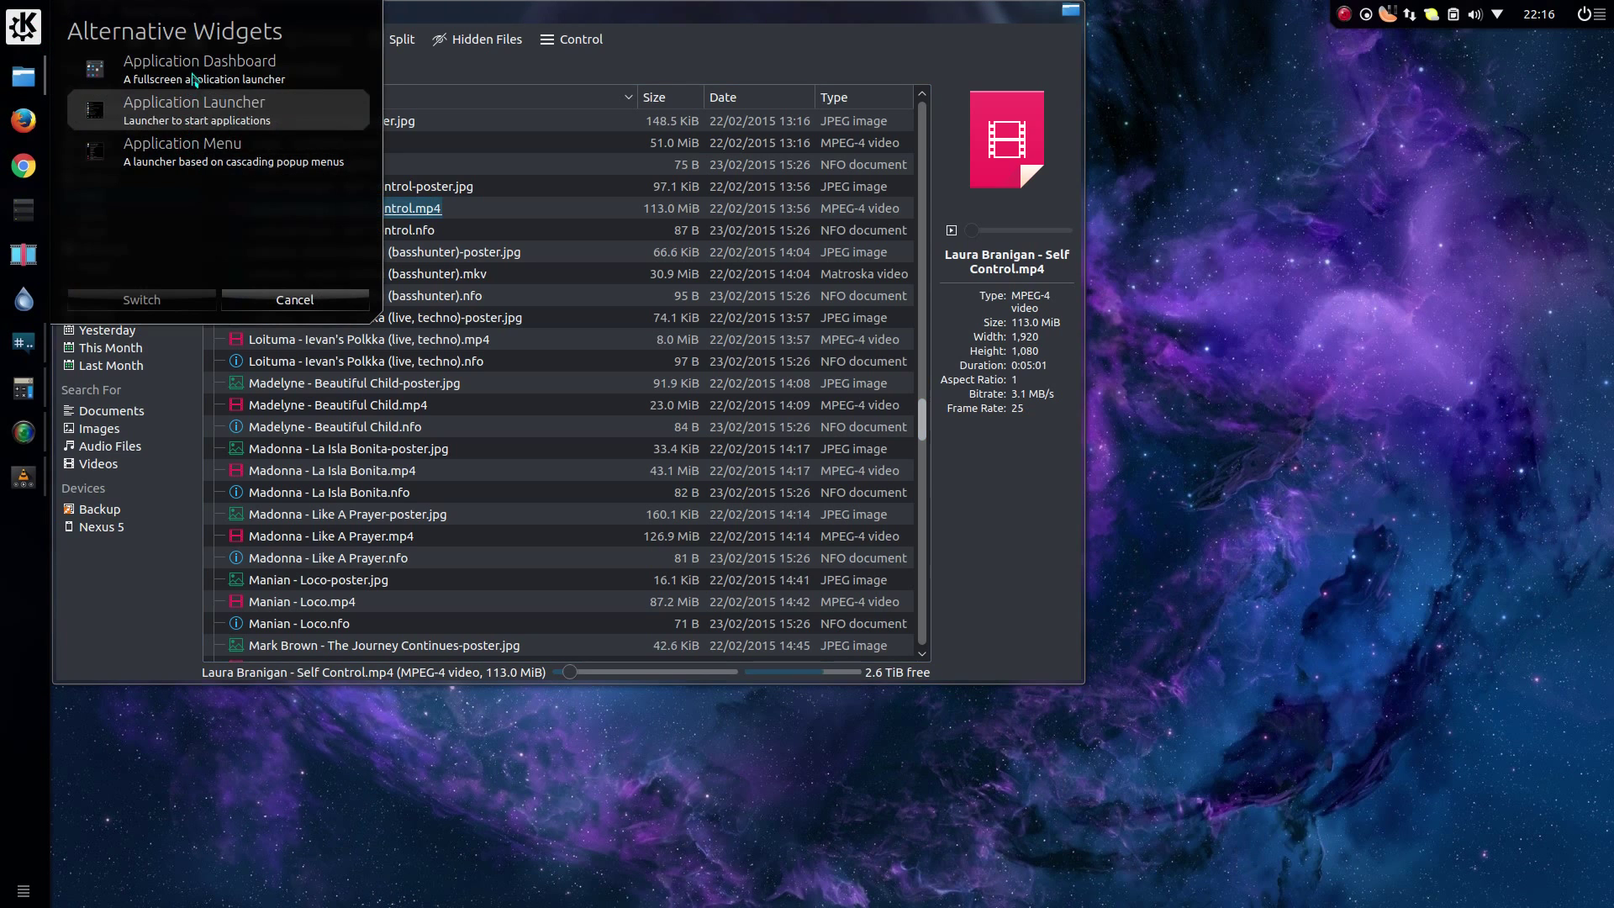
pyautogui.click(194, 76)
pyautogui.click(142, 299)
pyautogui.click(34, 33)
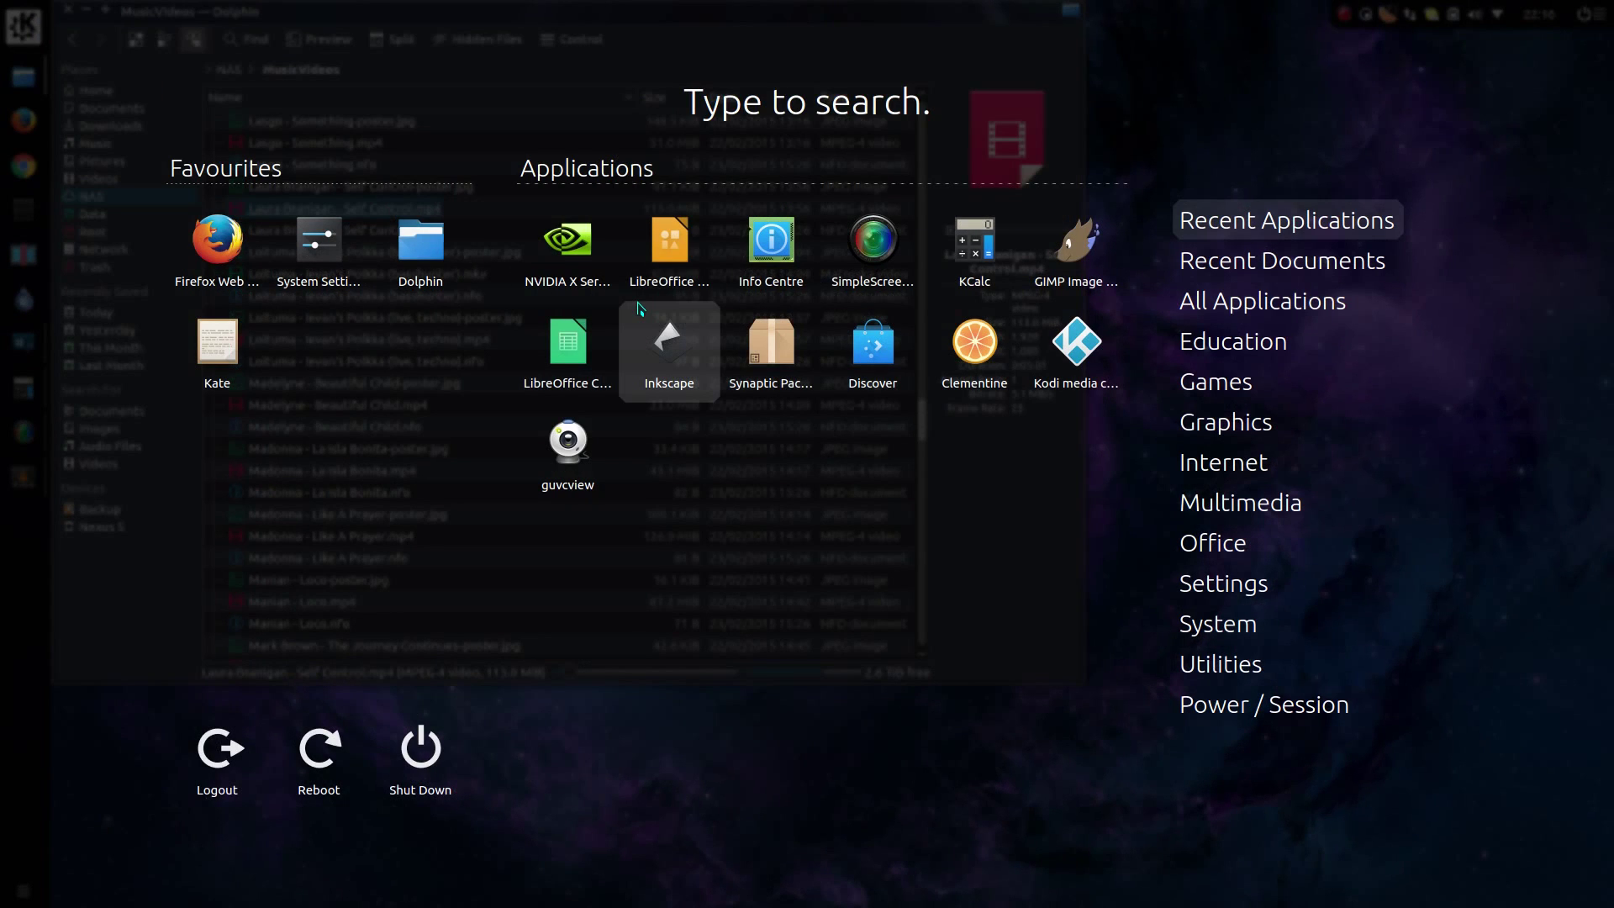
pyautogui.write('dis')
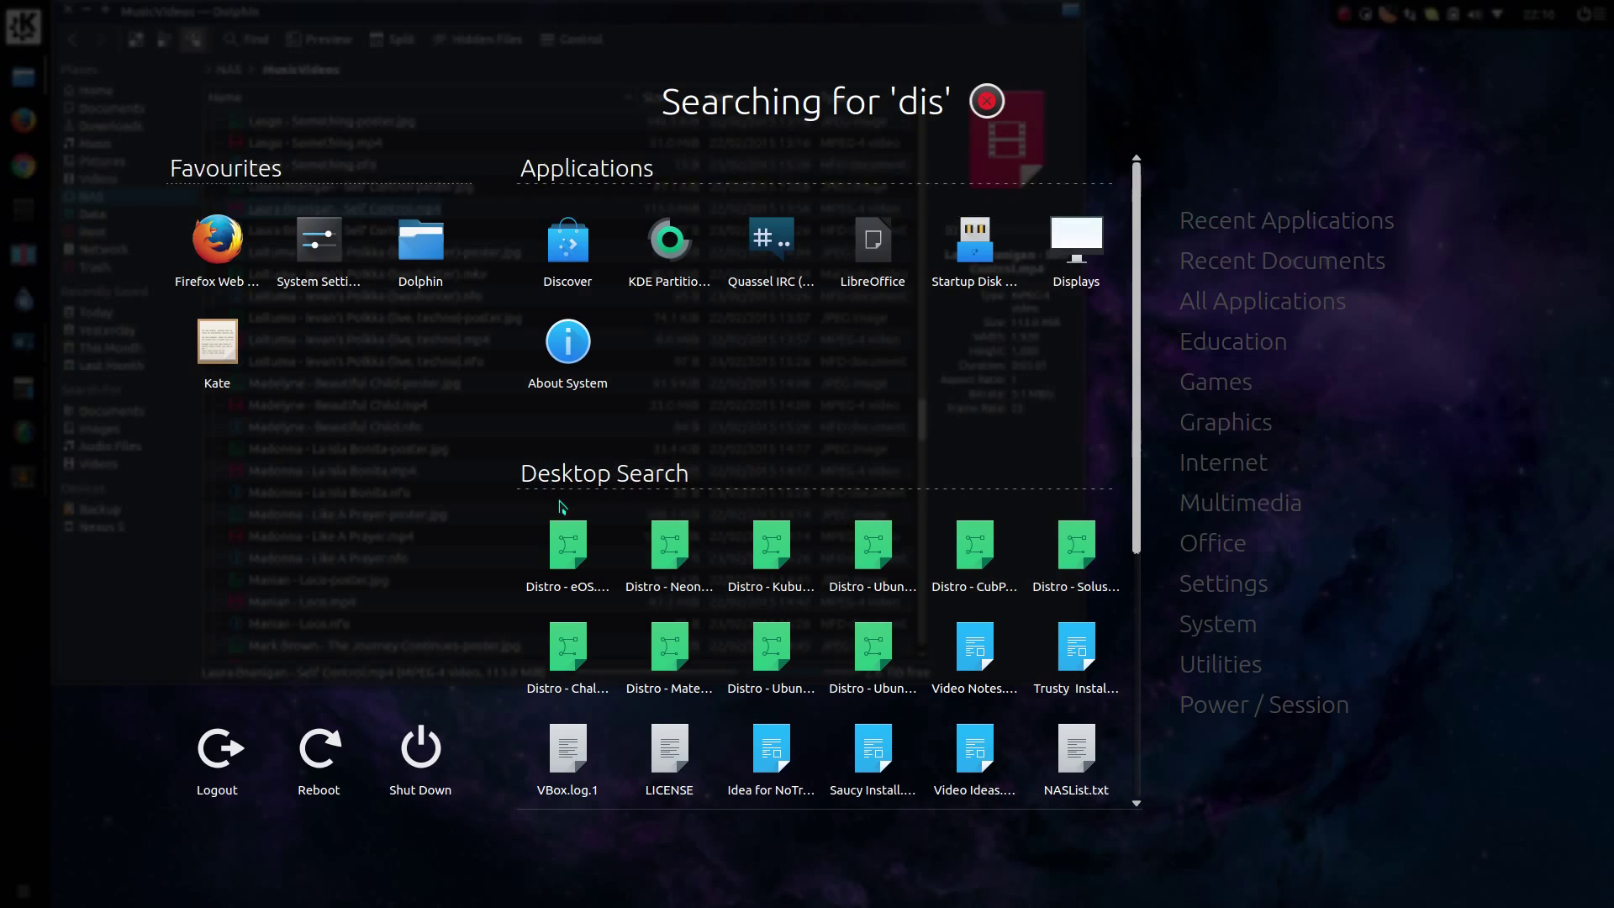
# Step: Launch Discover and open LibreOffice's details page from the Home list
pyautogui.click(568, 252)
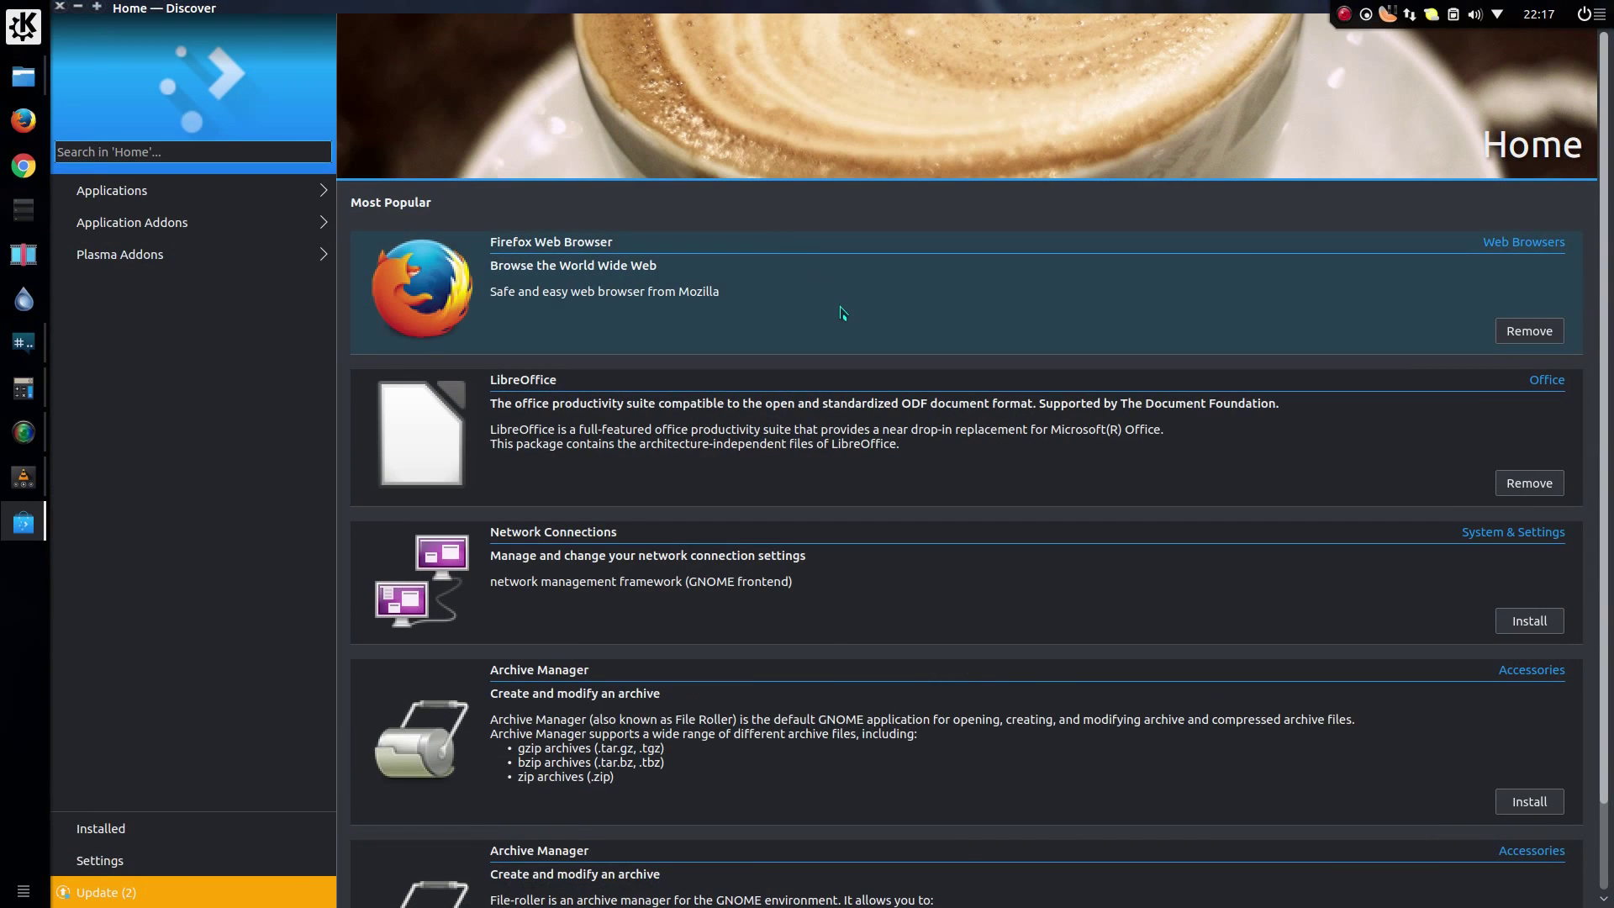
pyautogui.scroll(-1, 584, 640)
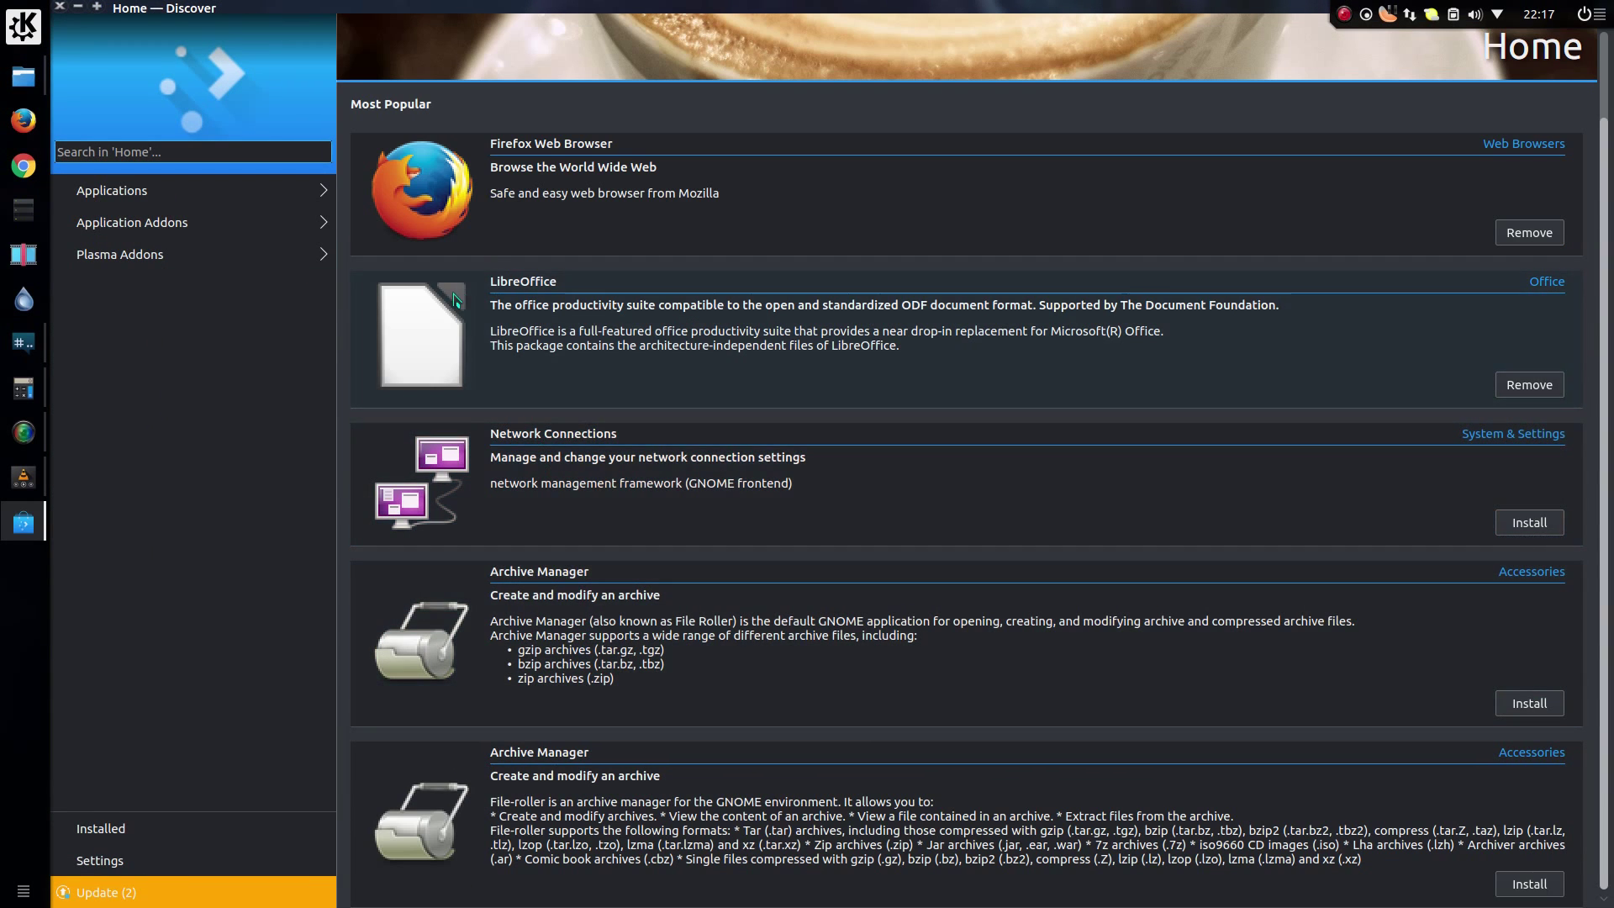
pyautogui.click(425, 316)
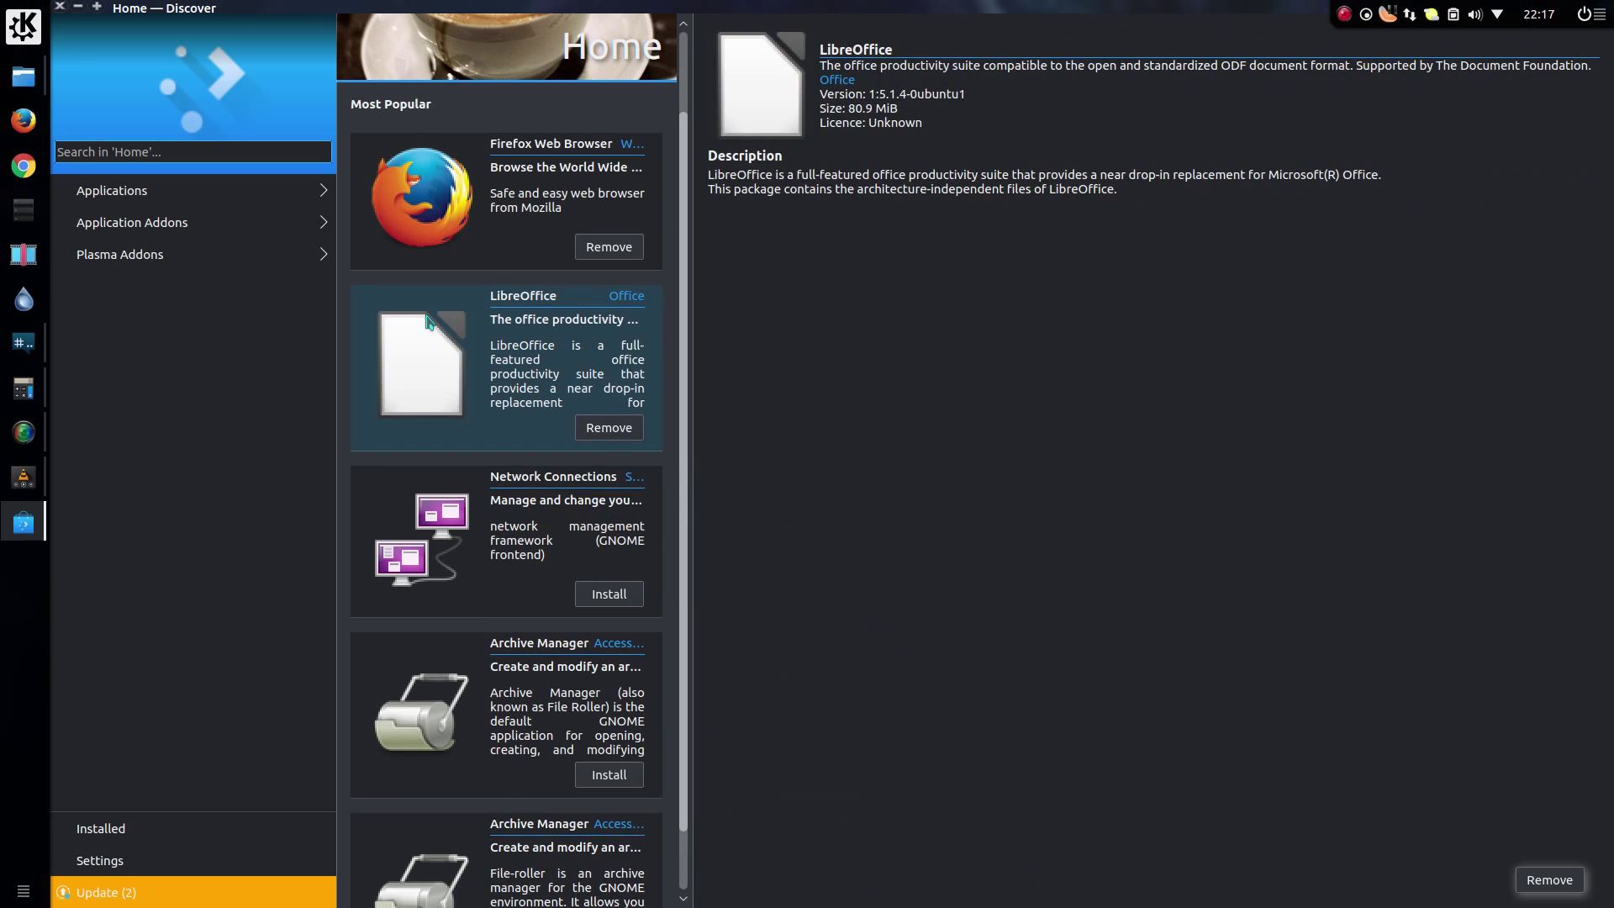
pyautogui.hotkey('alt', 'Tab')
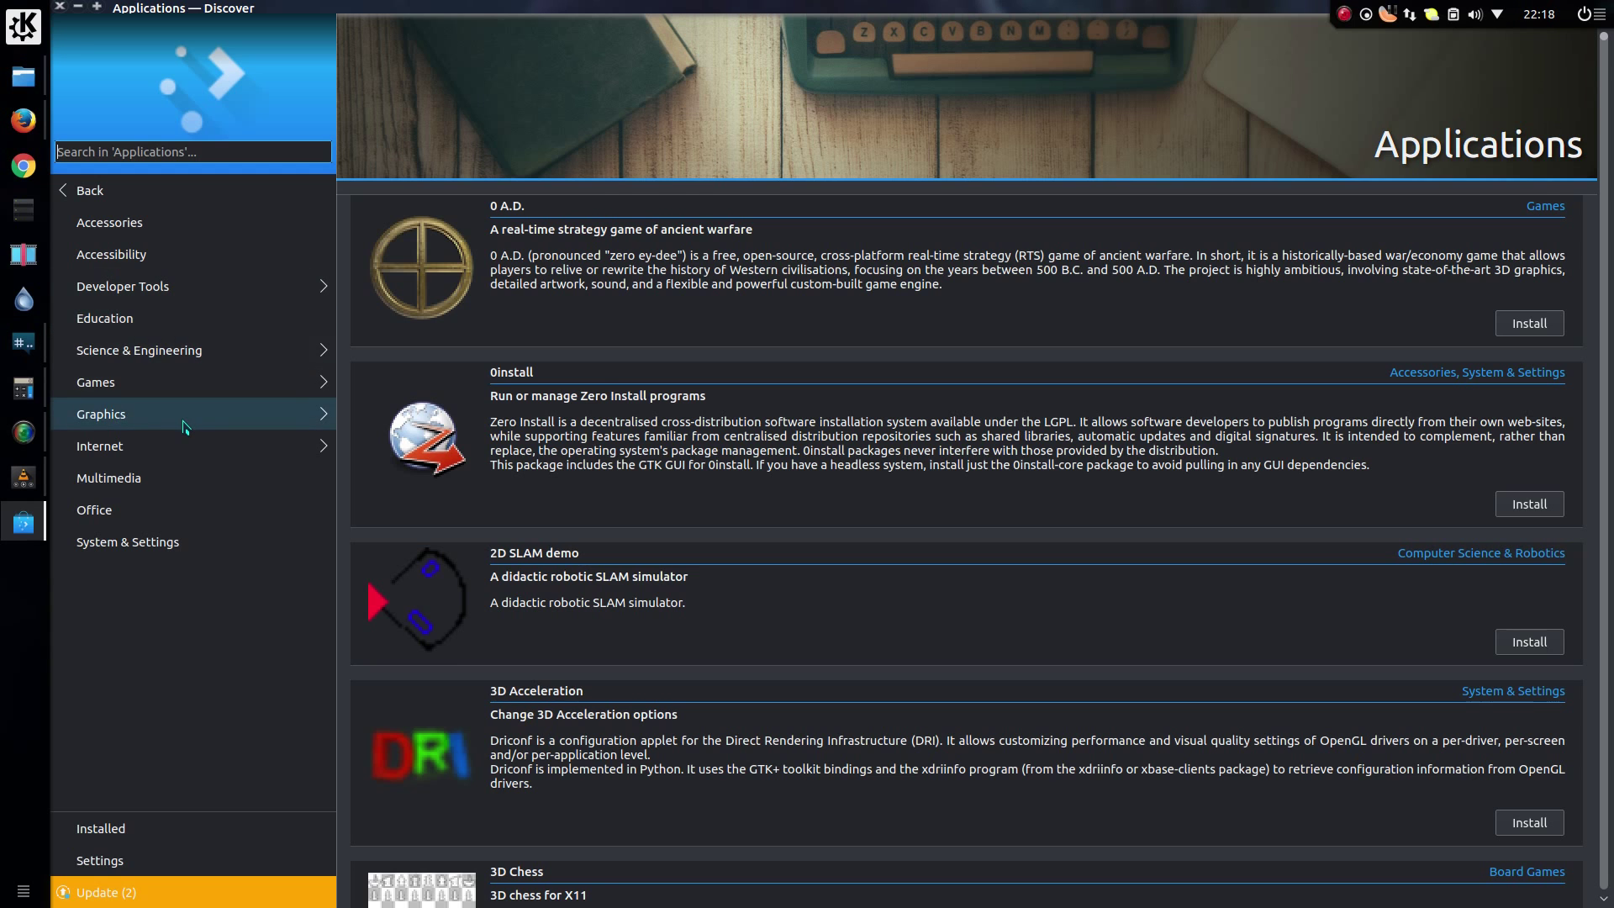
# Step: Browse the Graphics category and 3D LUT Maker's details, then return to Home
pyautogui.click(184, 426)
pyautogui.click(627, 290)
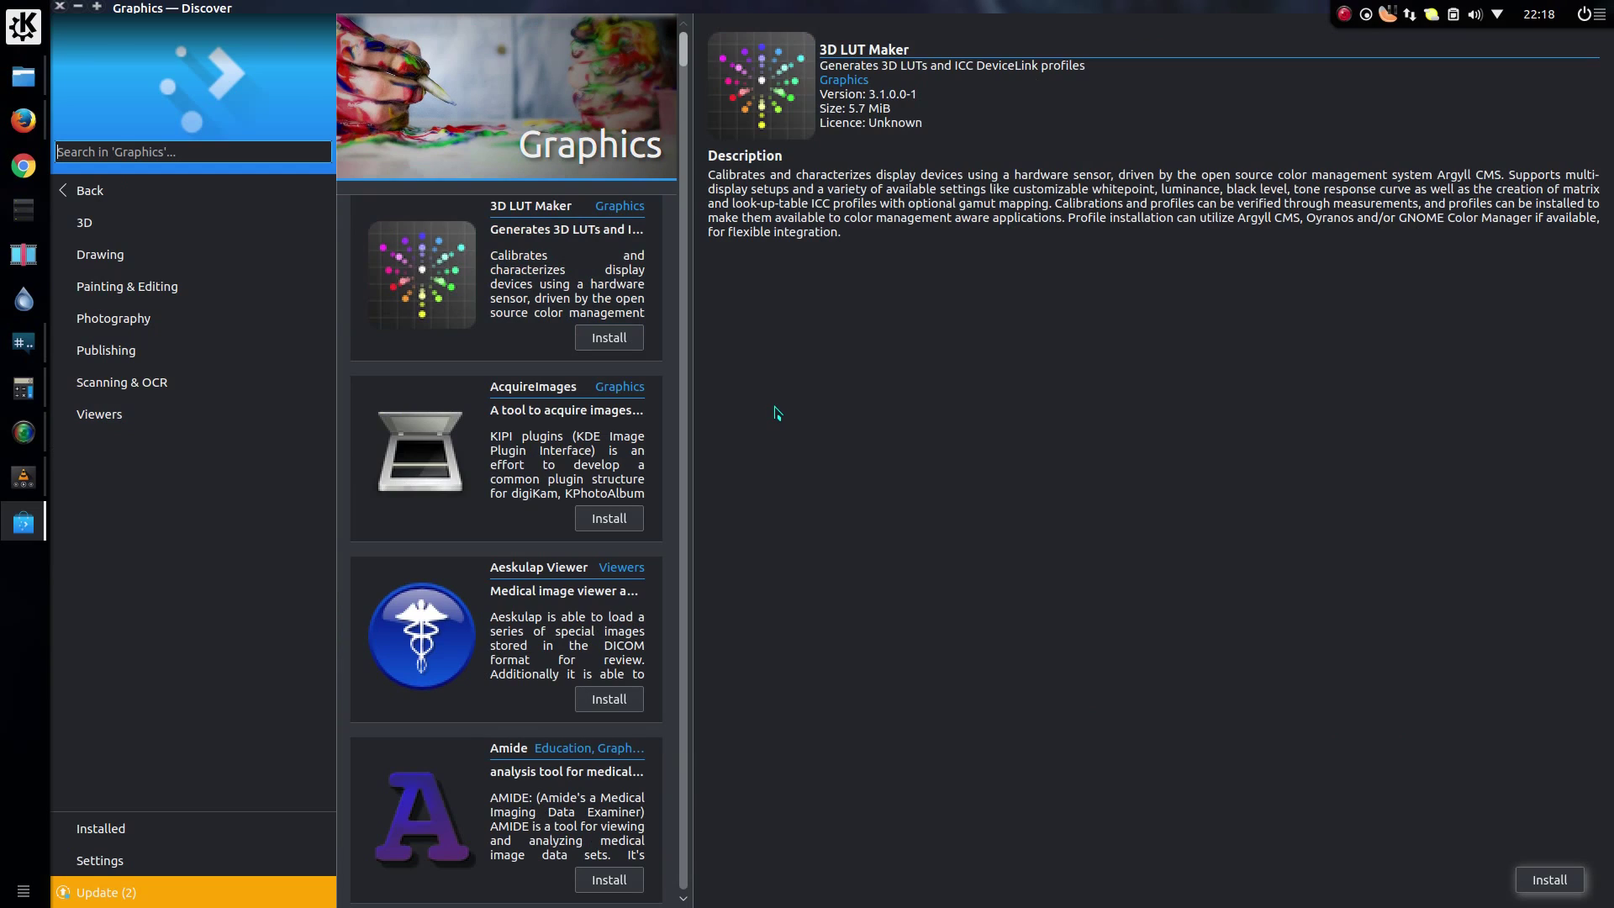
pyautogui.click(116, 191)
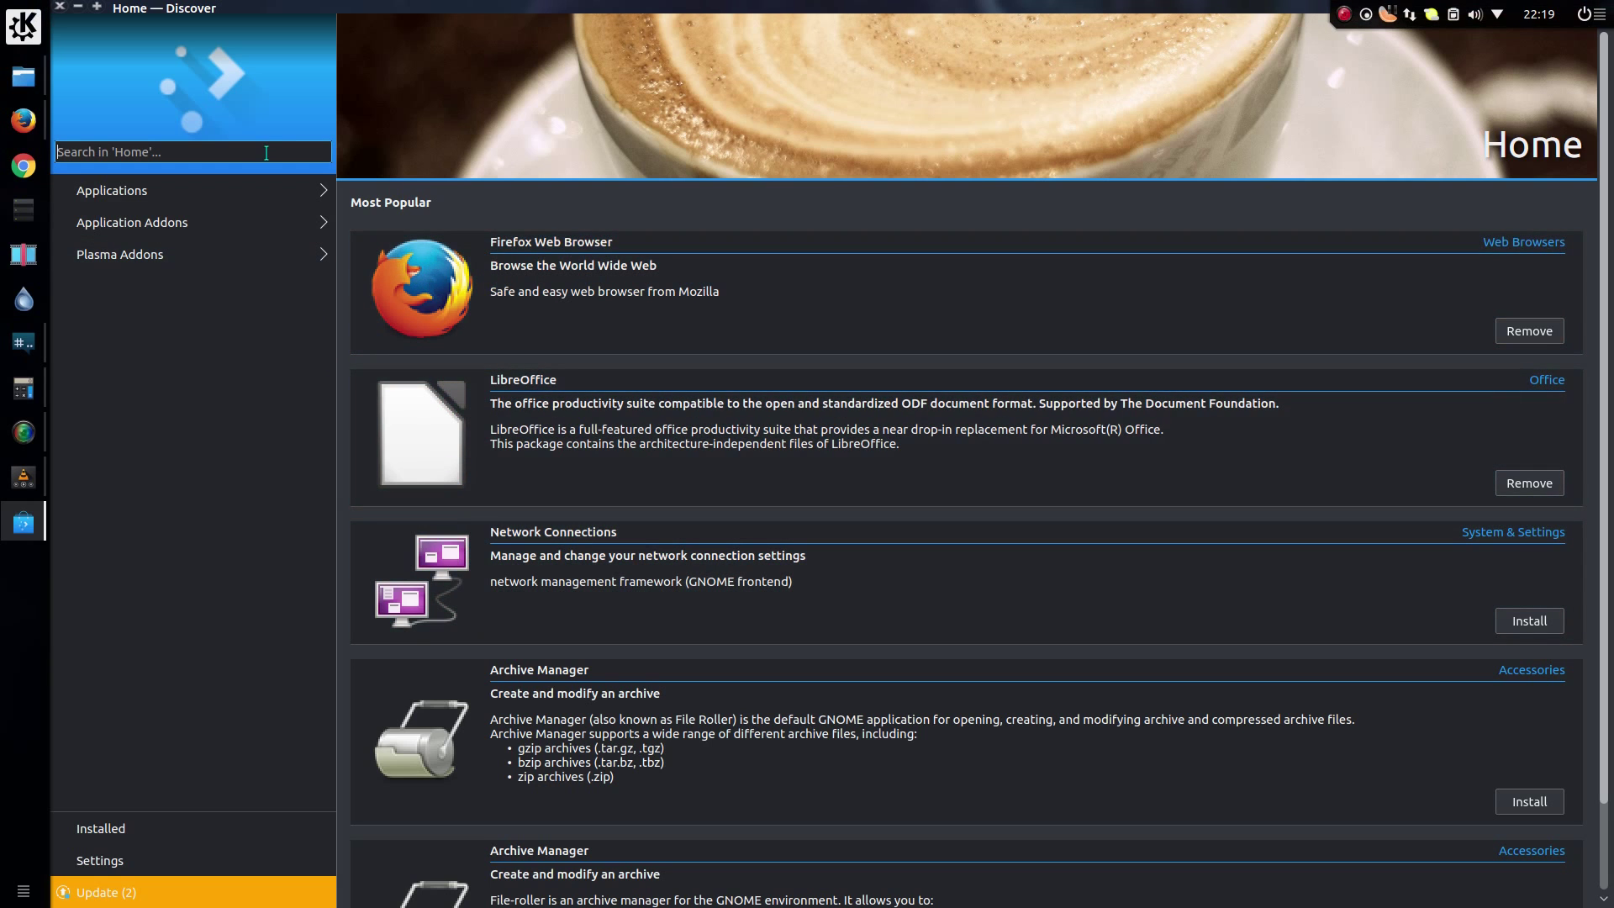
# Step: Search Discover for 'krita', then 'koffice', then clear the search field
pyautogui.write('krita')
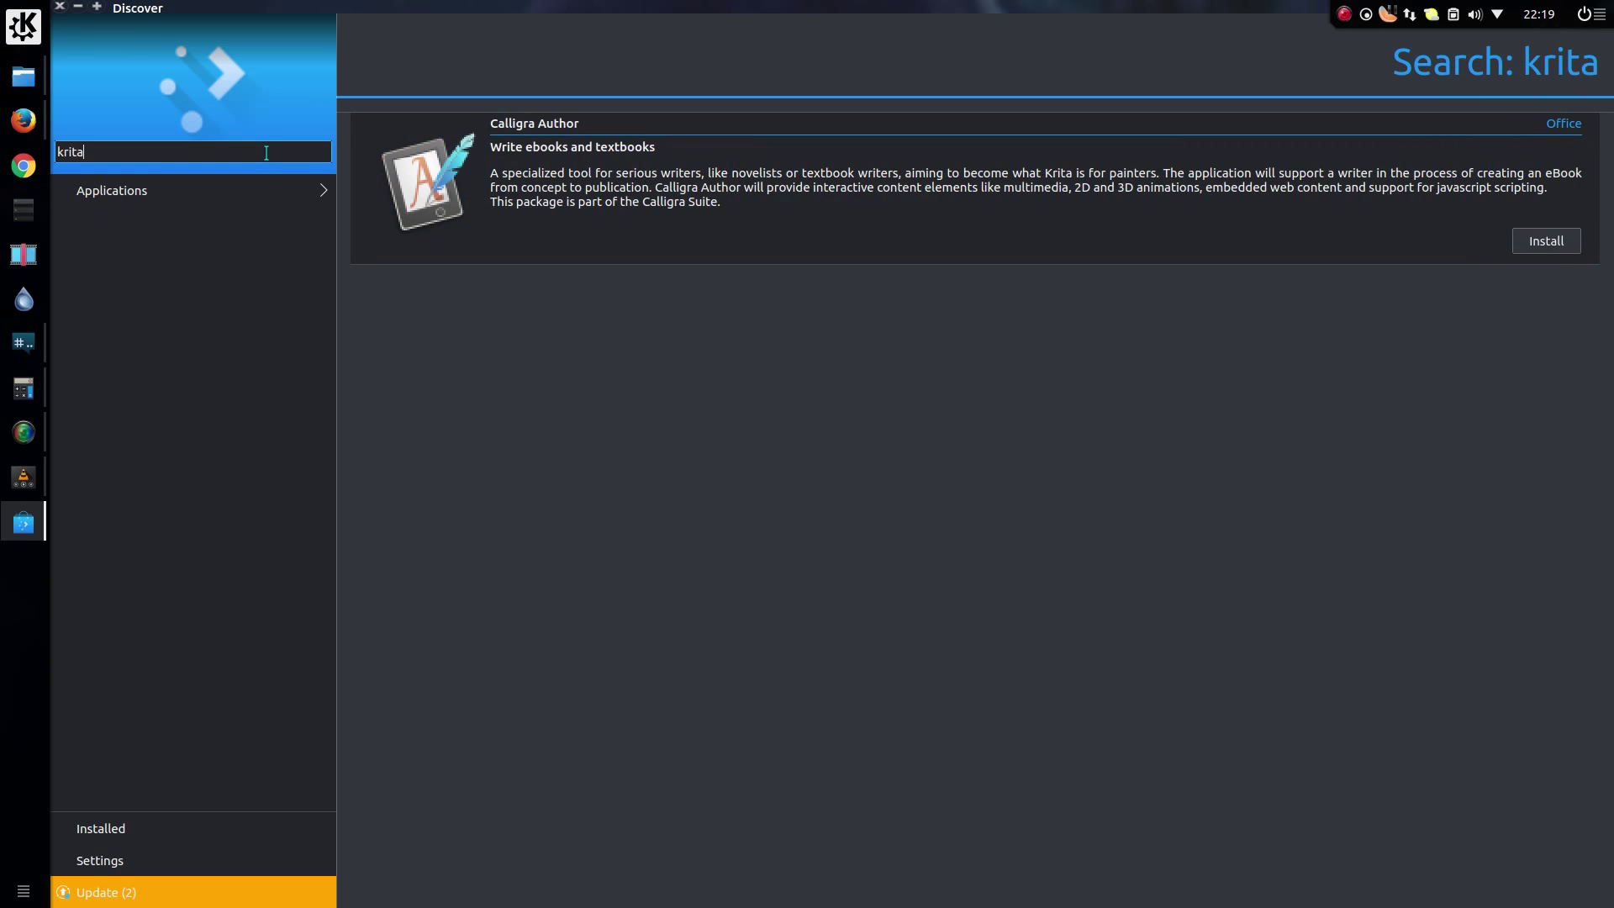
pyautogui.hotkey('ctrl', 'a')
pyautogui.write('koffice')
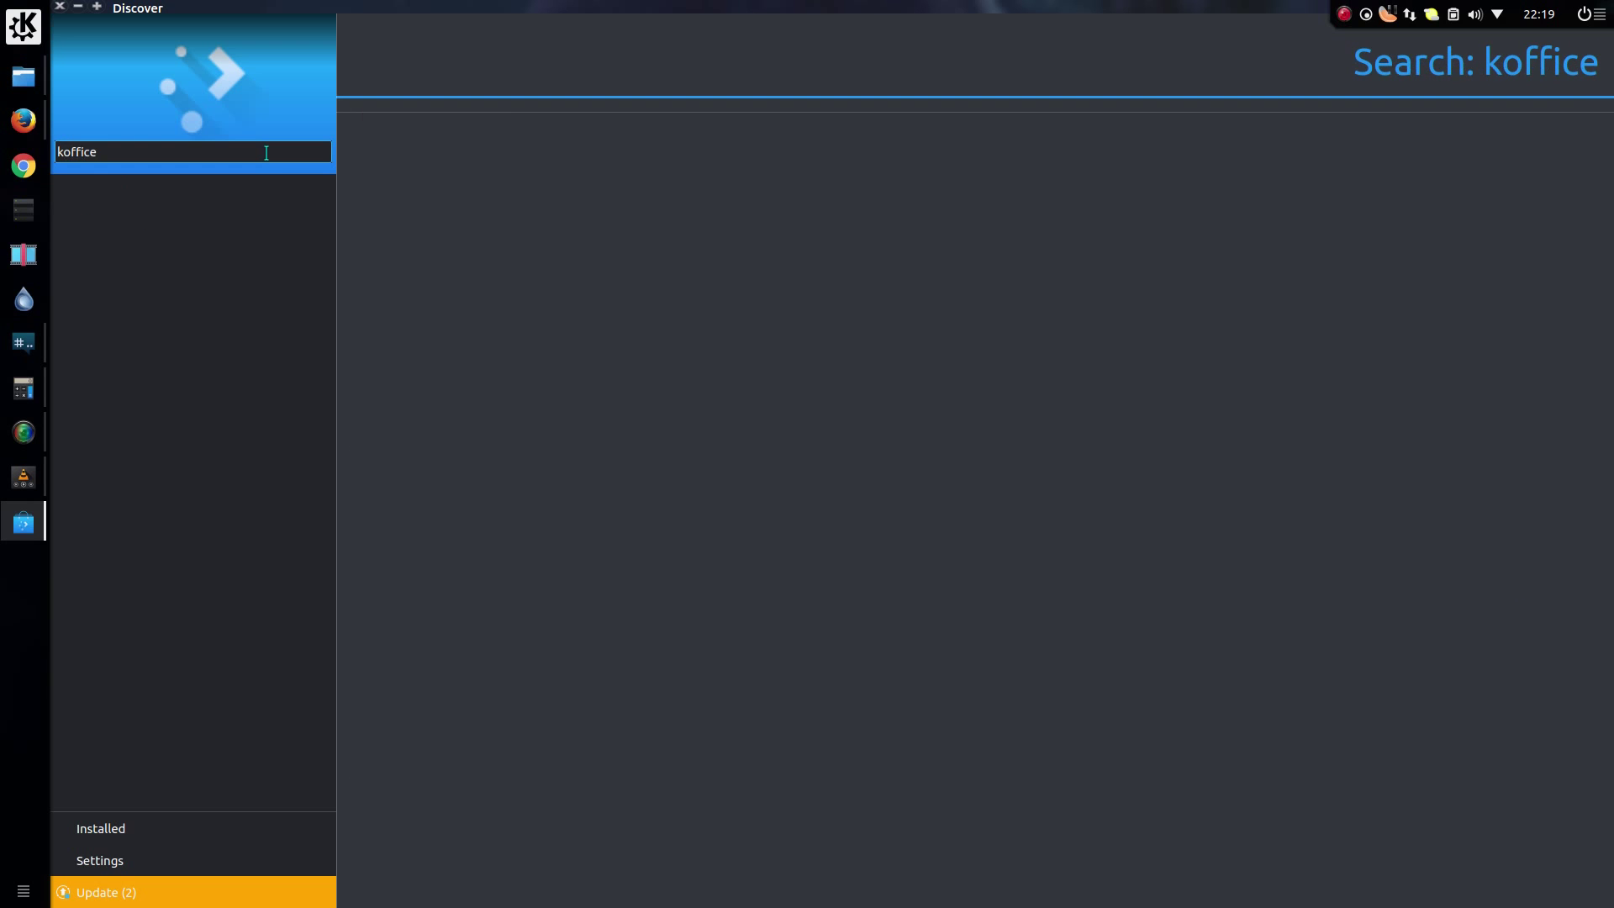
pyautogui.hotkey('ctrl', 'a')
pyautogui.press('BackSpace')
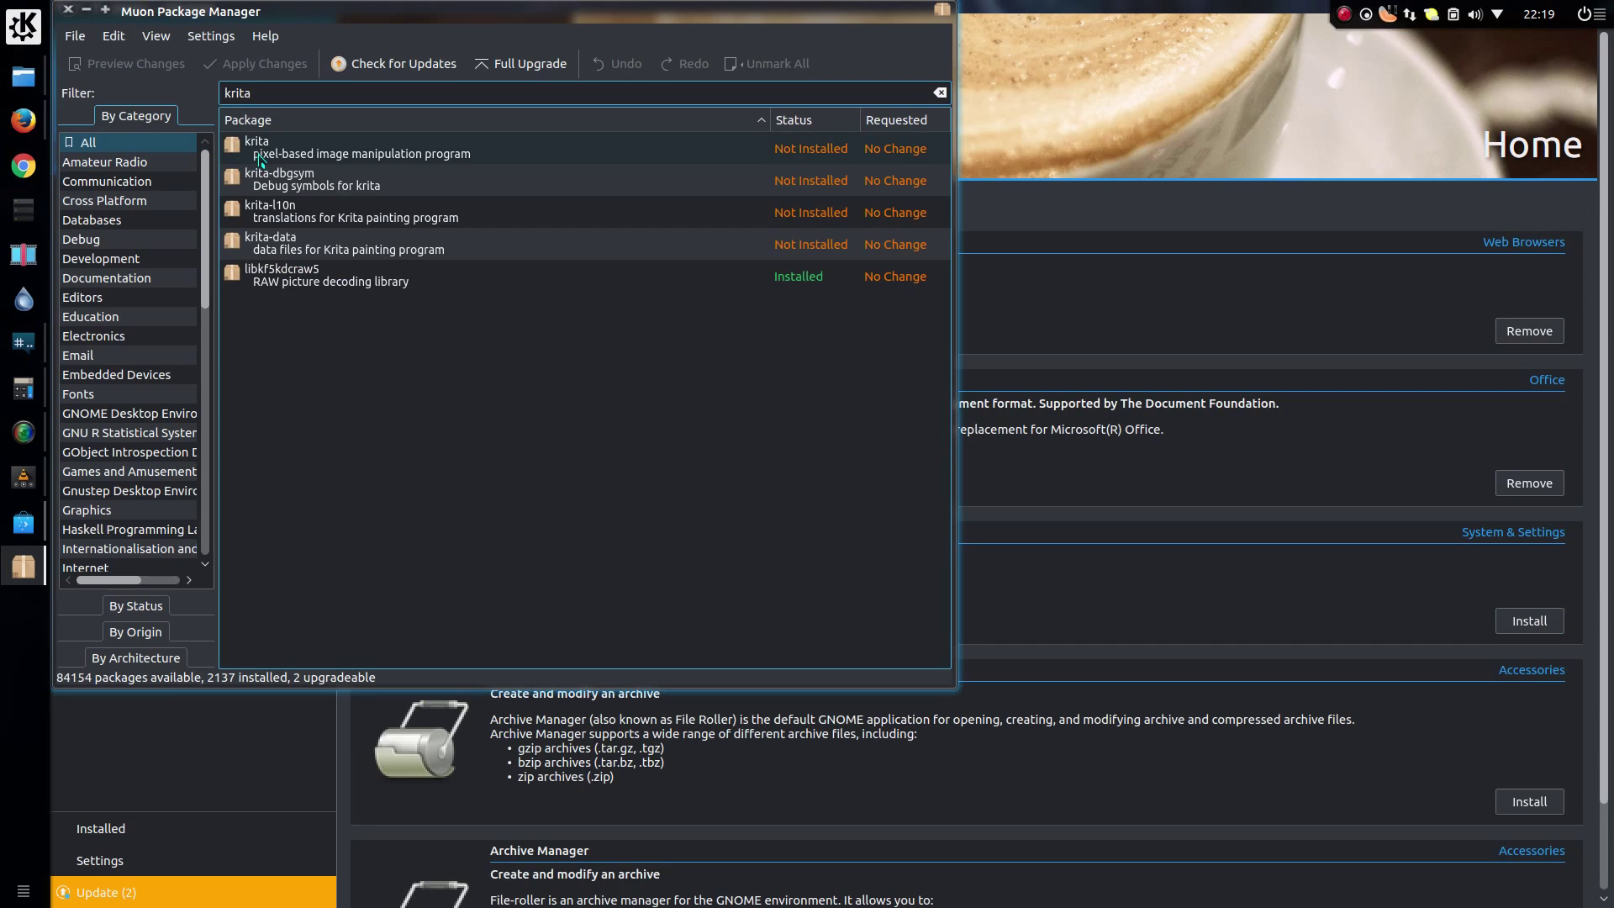
# Step: View the krita package's Details tab in Muon, then close Muon Package Manager
pyautogui.click(259, 159)
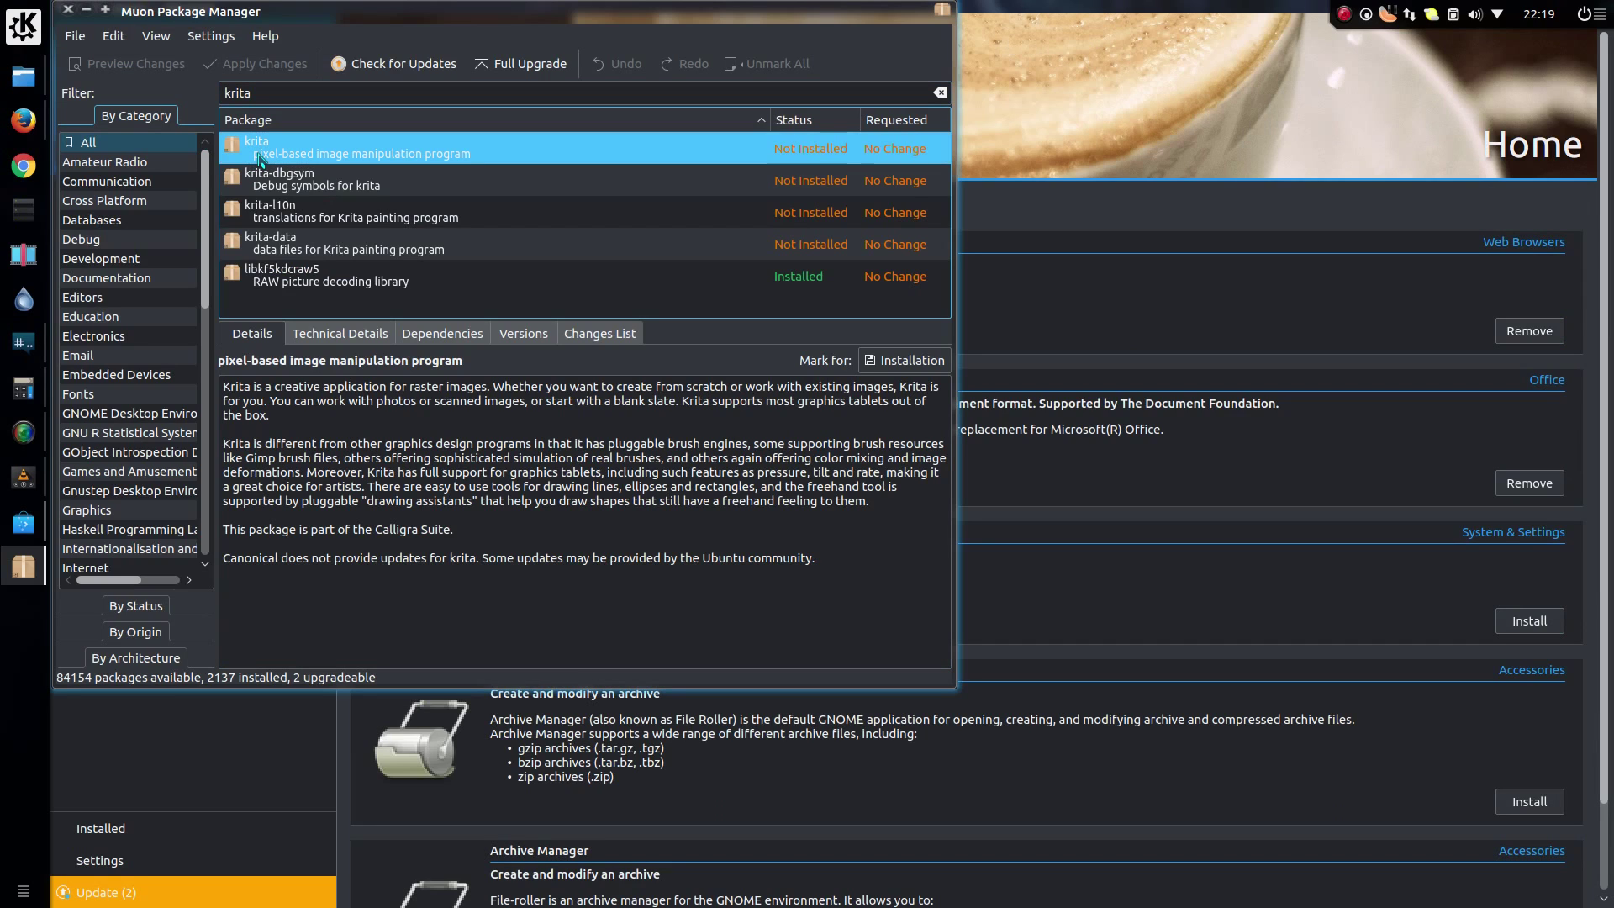
pyautogui.click(86, 9)
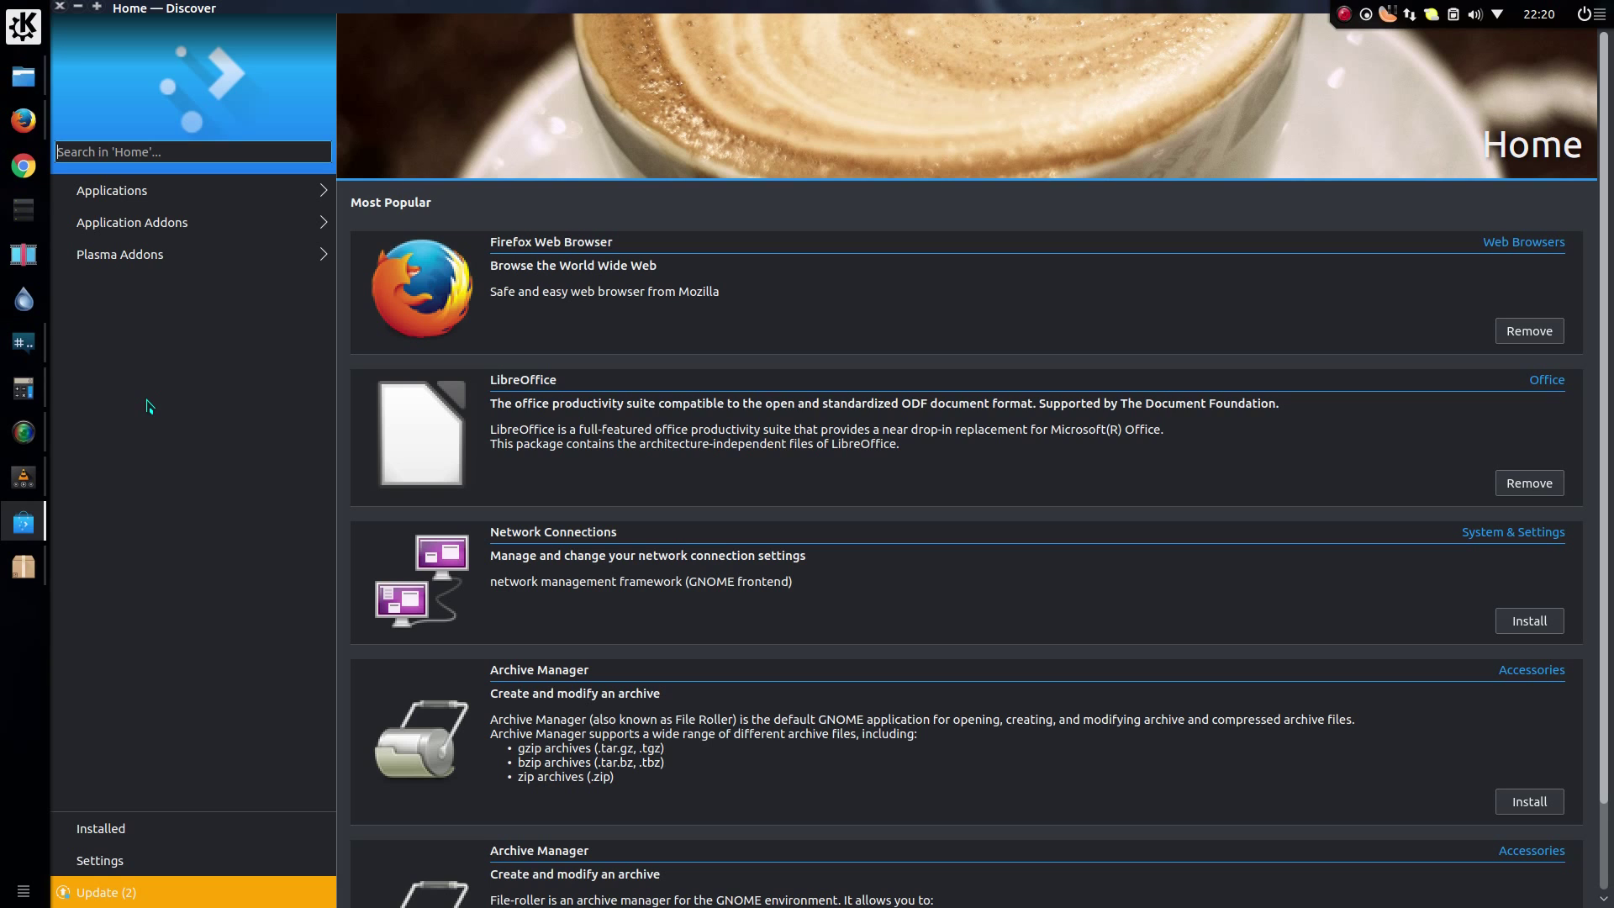
# Step: Search Discover for 'chrom', then 'inks', then 'gimp', showing GIMP Image Editor as installed
pyautogui.write('chrom')
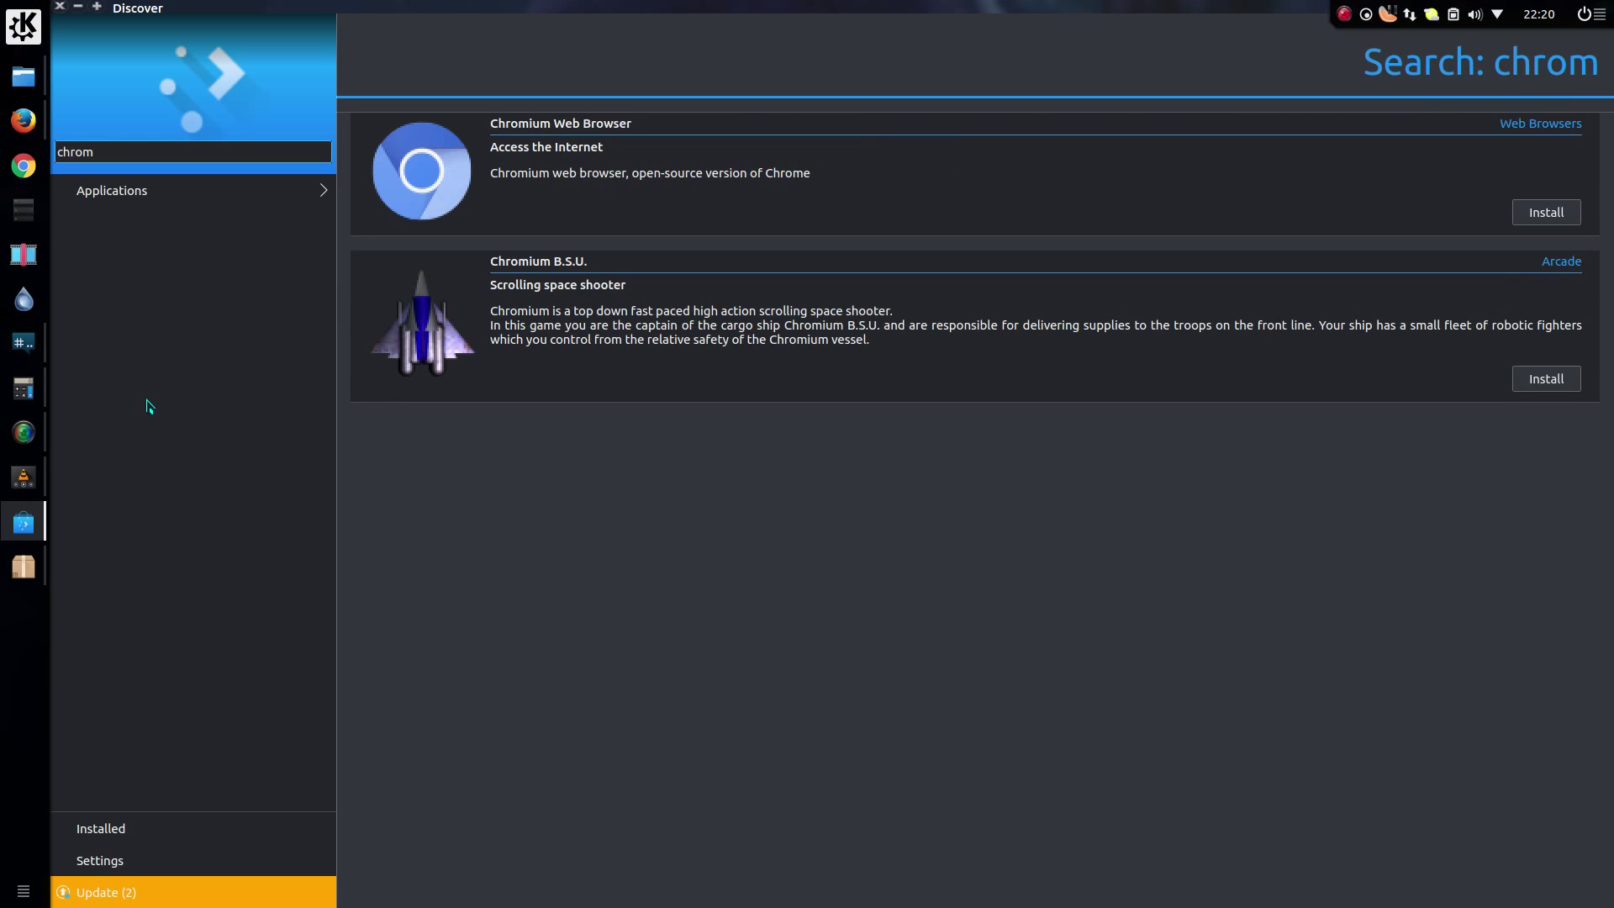
pyautogui.hotkey('ctrl', 'a')
pyautogui.press('BackSpace')
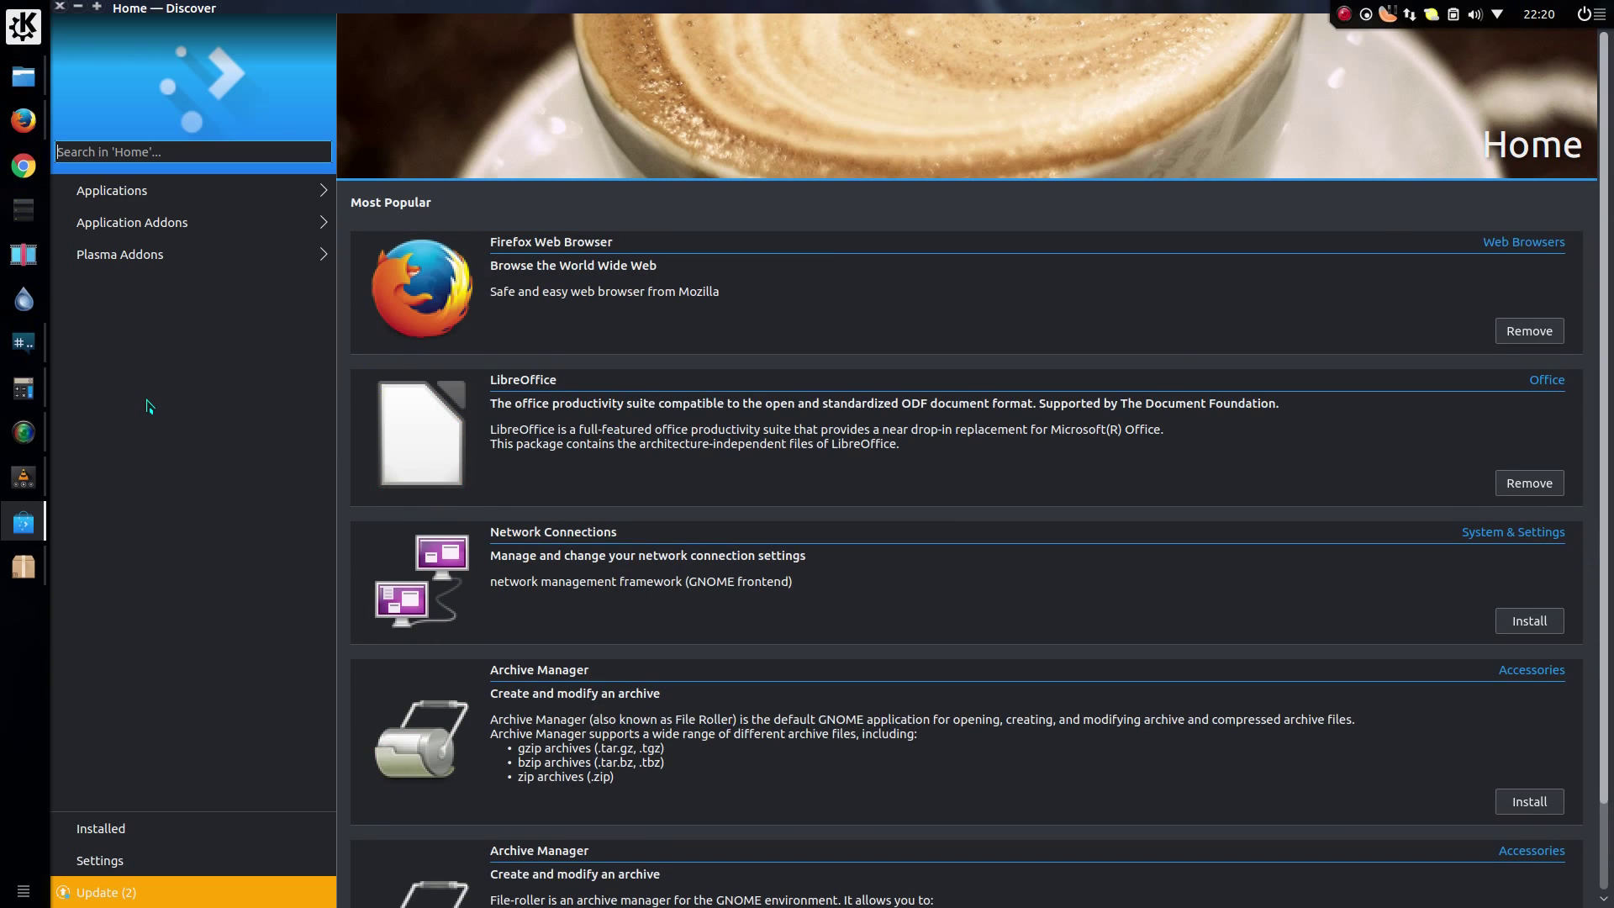
pyautogui.write('inks')
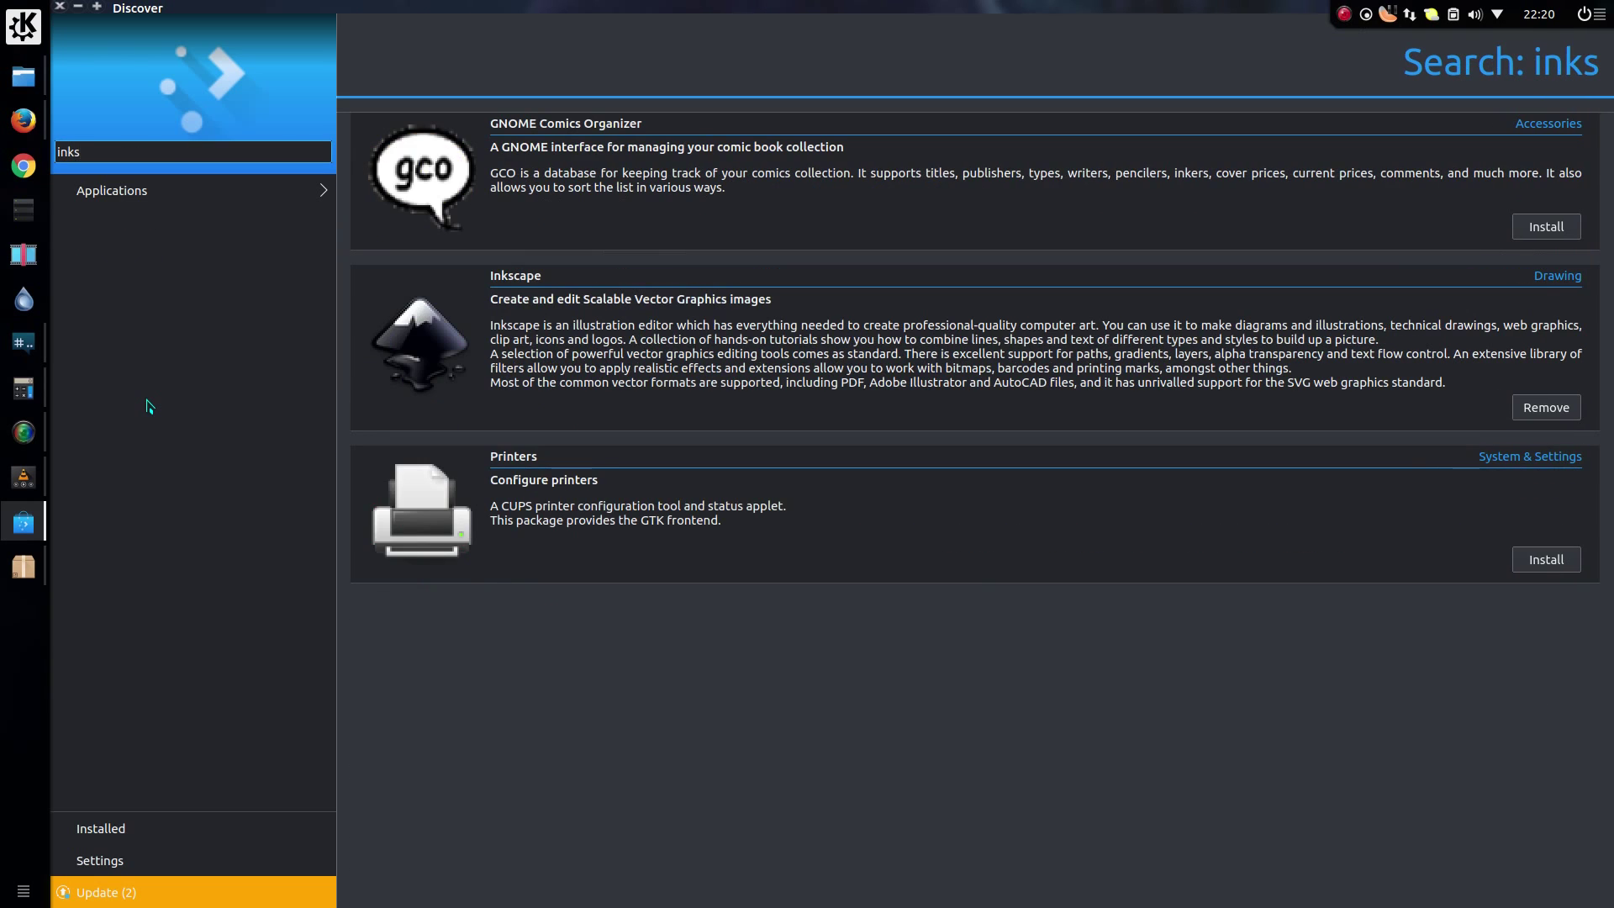
pyautogui.hotkey('ctrl', 'a')
pyautogui.press('BackSpace')
pyautogui.write('gimp')
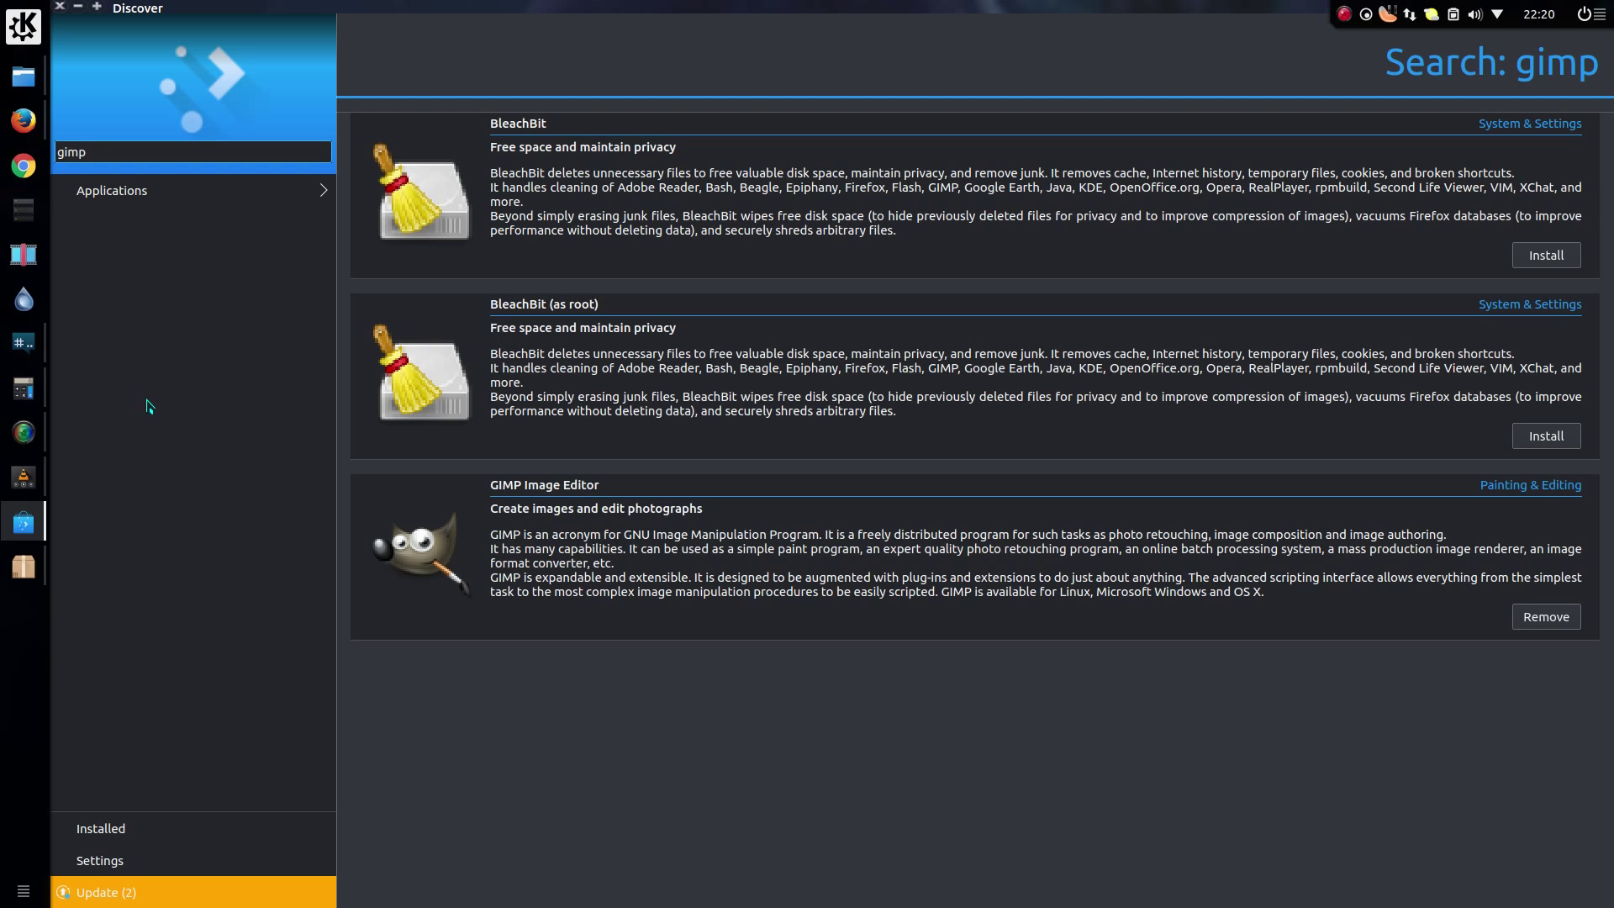
# Step: Replace the gimp search with 'kden' to list the installed Kdenlive
pyautogui.hotkey('ctrl', 'a')
pyautogui.press('BackSpace')
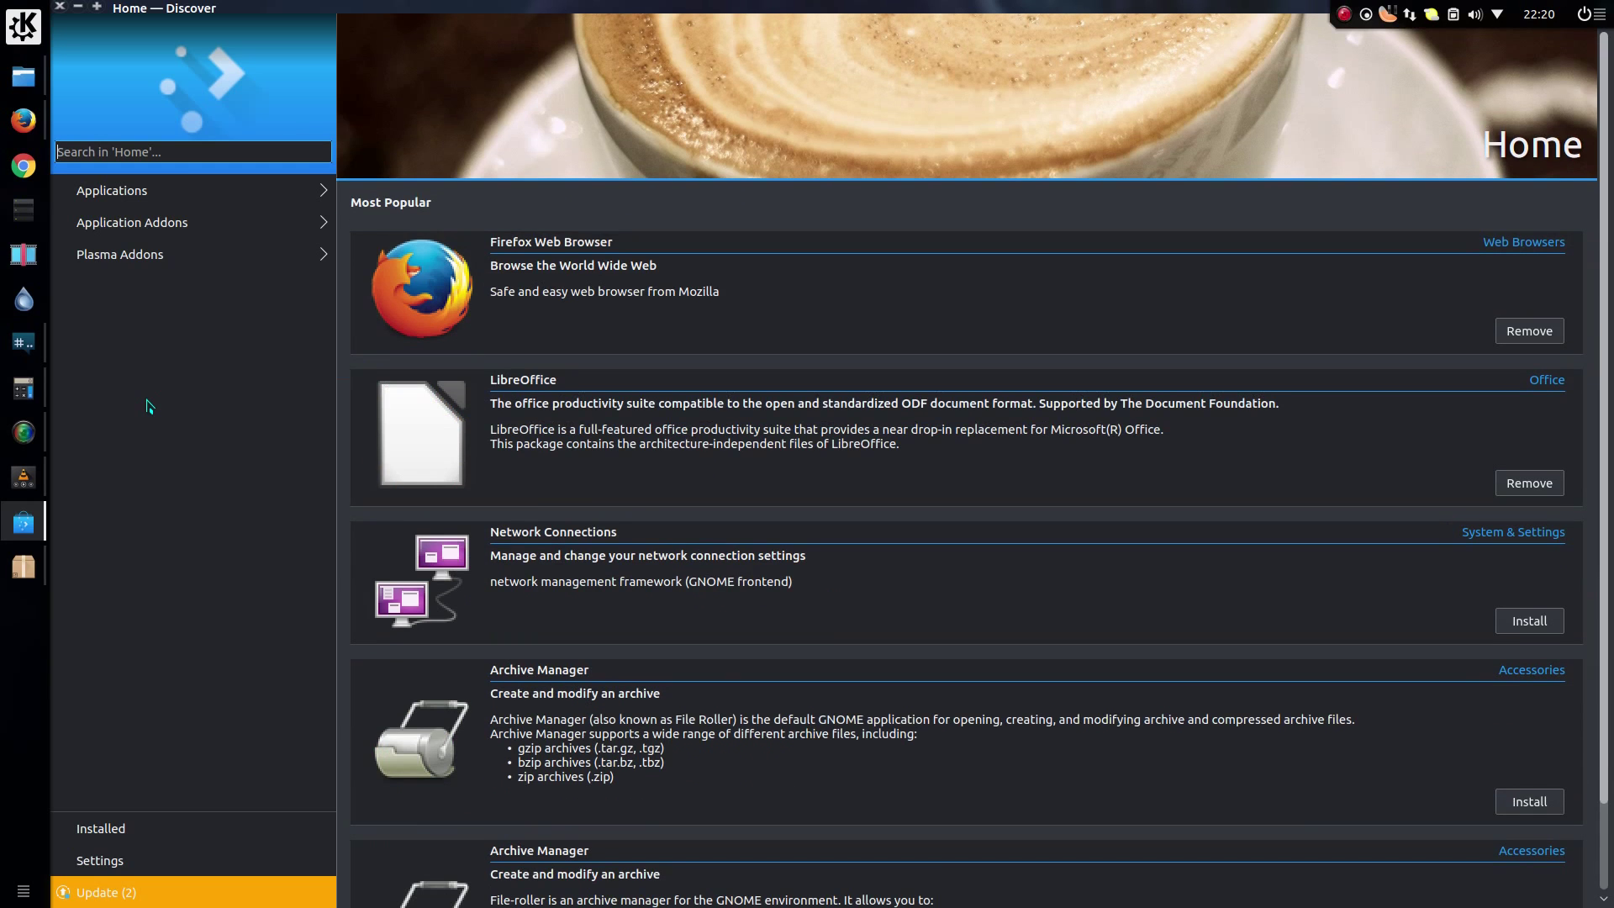
pyautogui.write('kden')
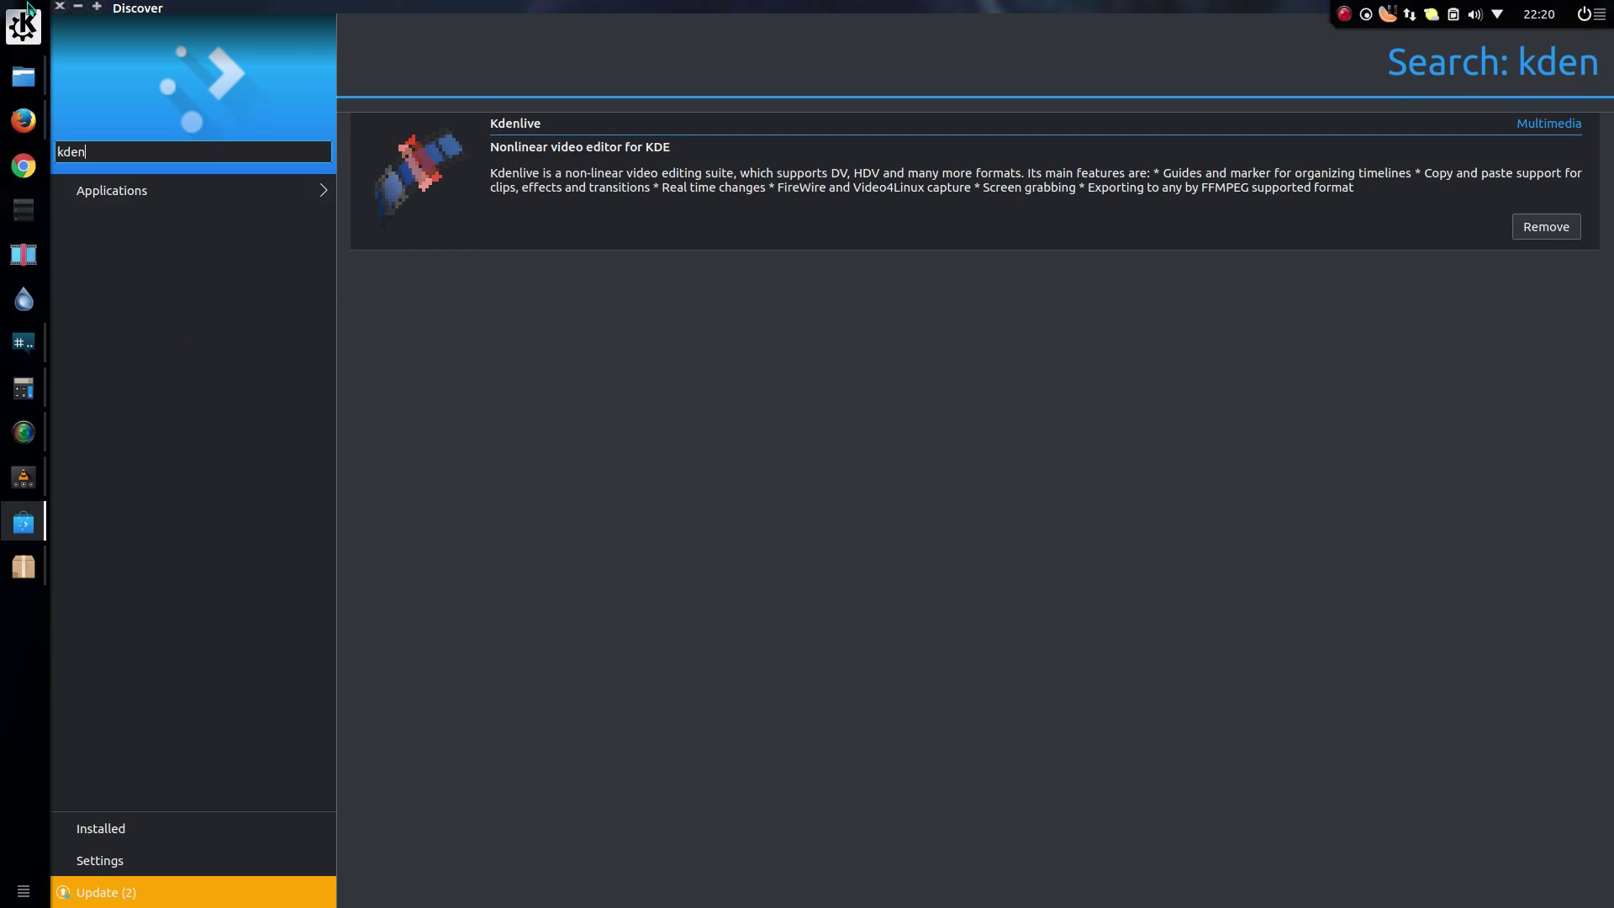
# Step: Bring up the Keyboard shortcuts page of the Application Dashboard Settings from the launcher
pyautogui.click(64, 10)
pyautogui.rightClick(23, 26)
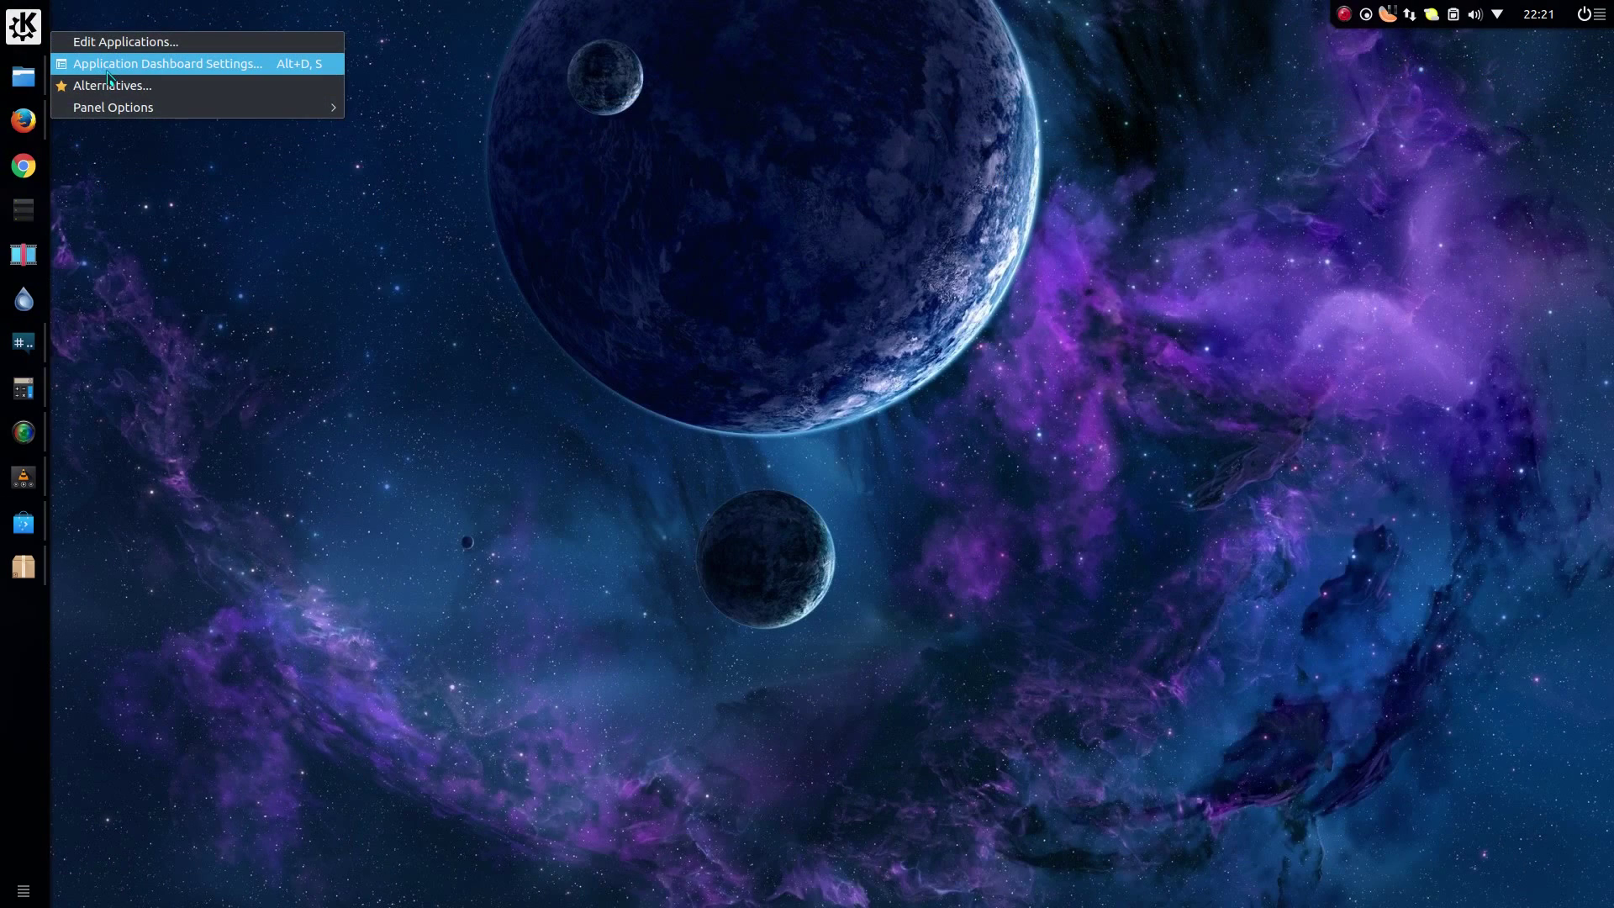
pyautogui.click(109, 65)
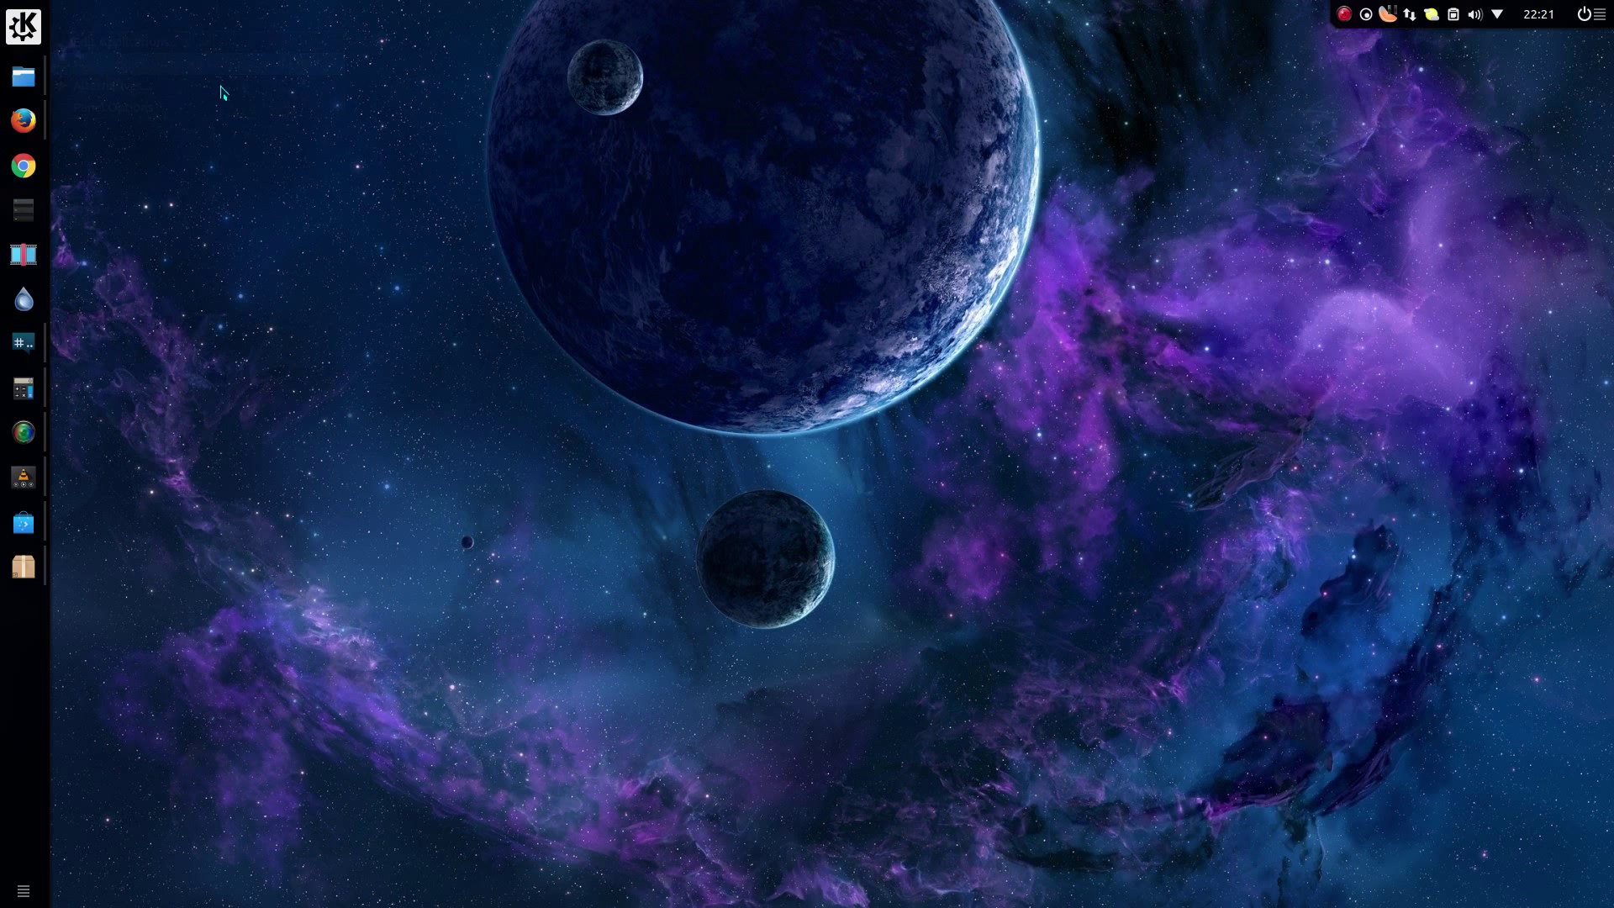
pyautogui.click(112, 131)
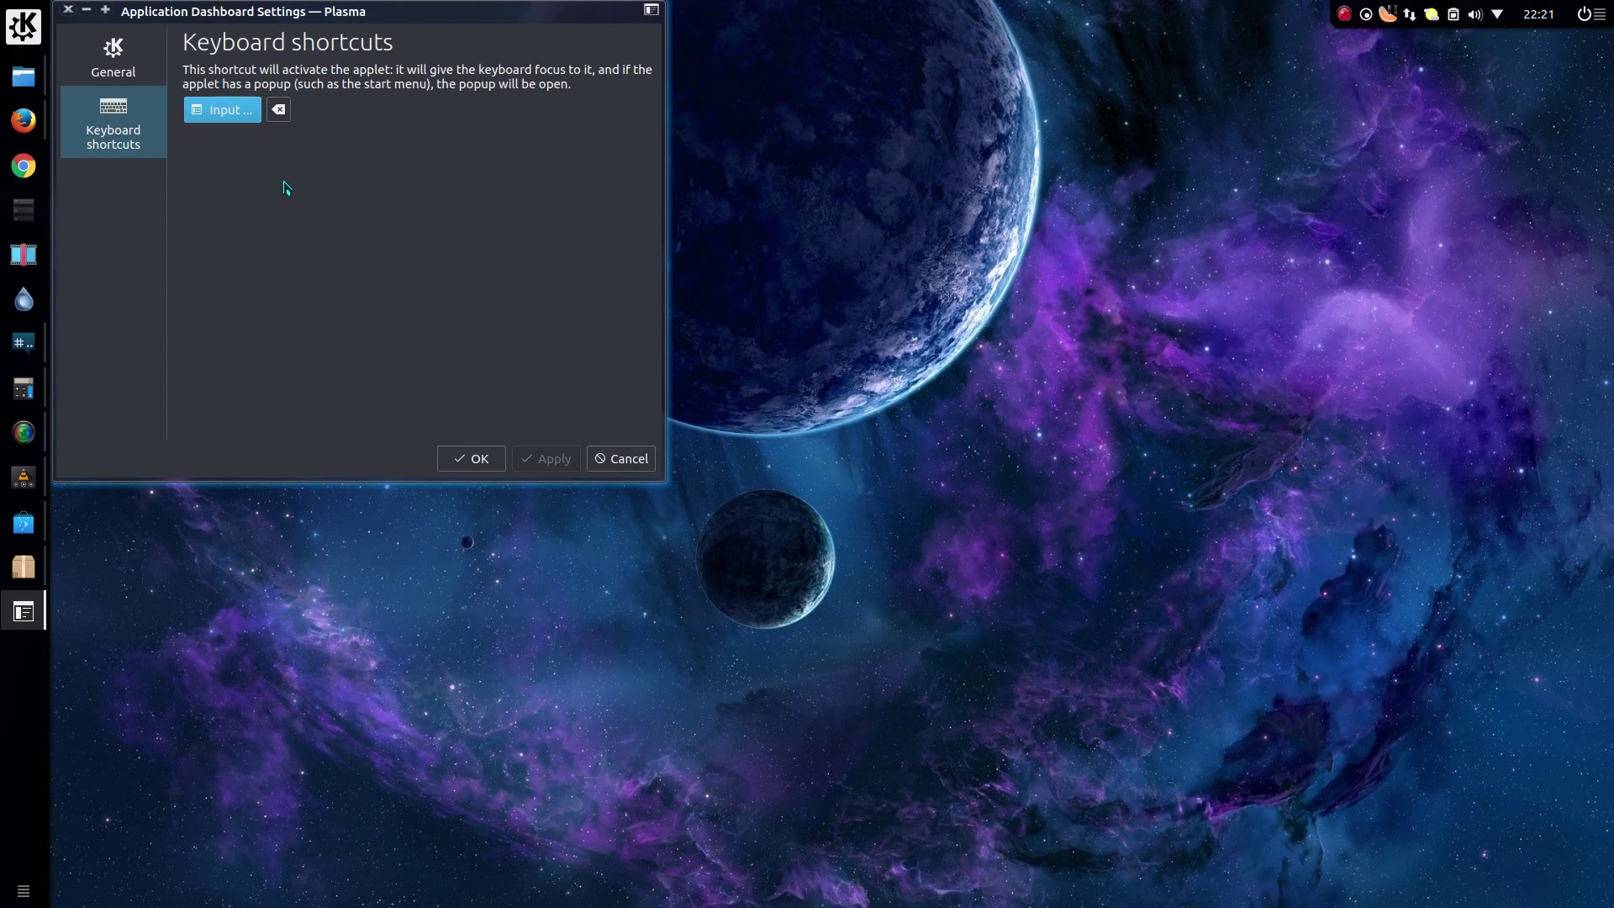
# Step: Assign Alt+F1 as the launcher shortcut and use it to show and dismiss the dashboard
pyautogui.press('super')
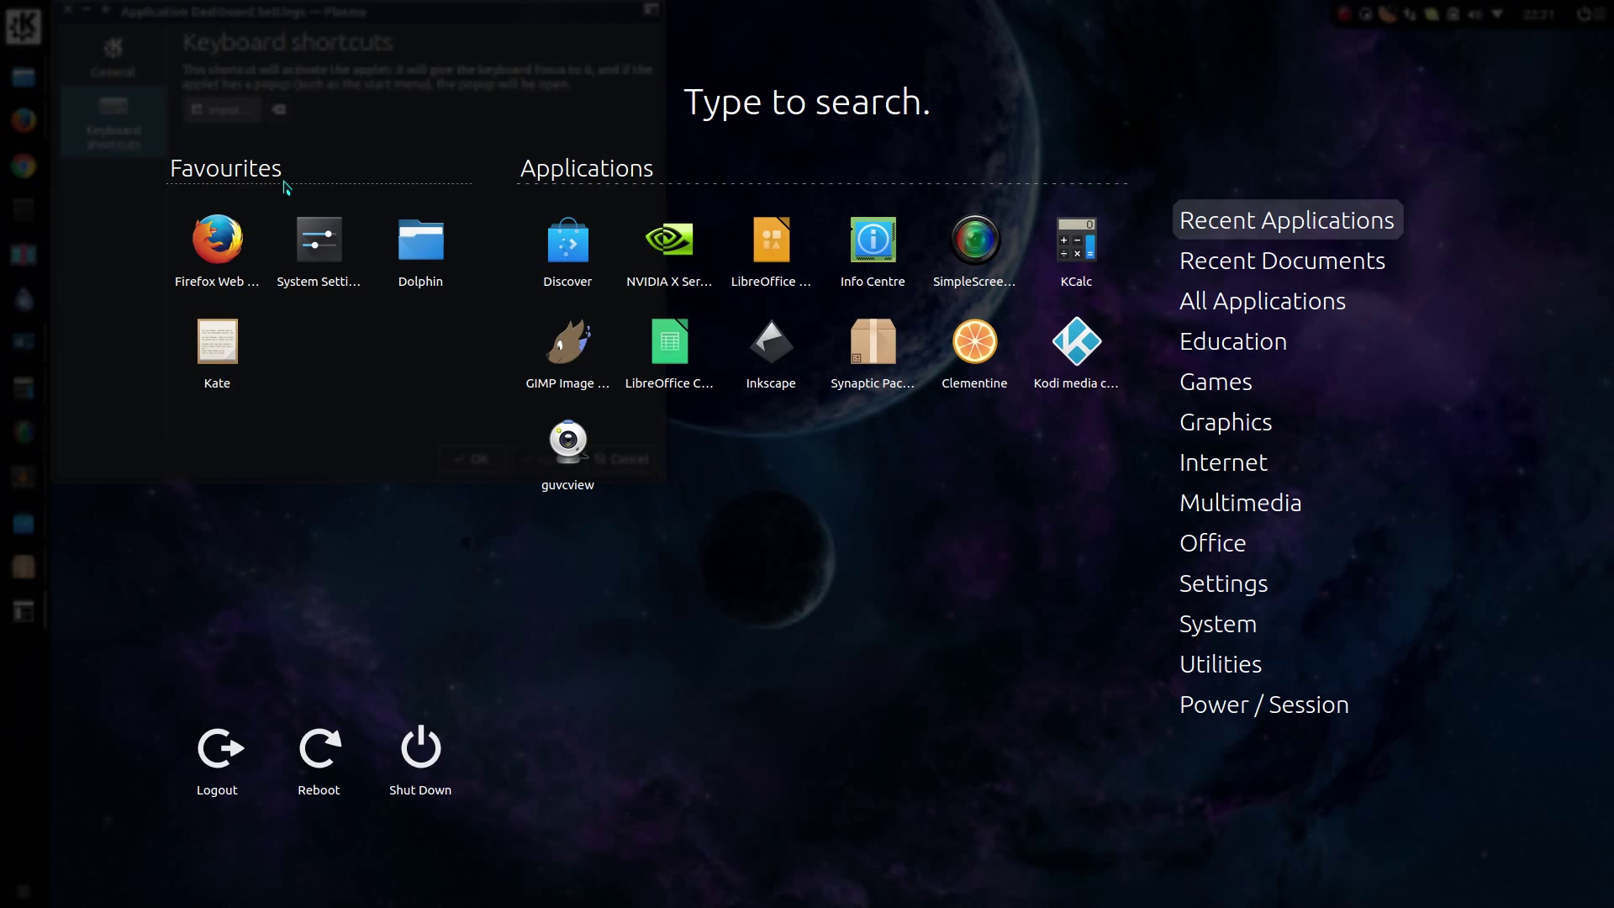
pyautogui.press('super')
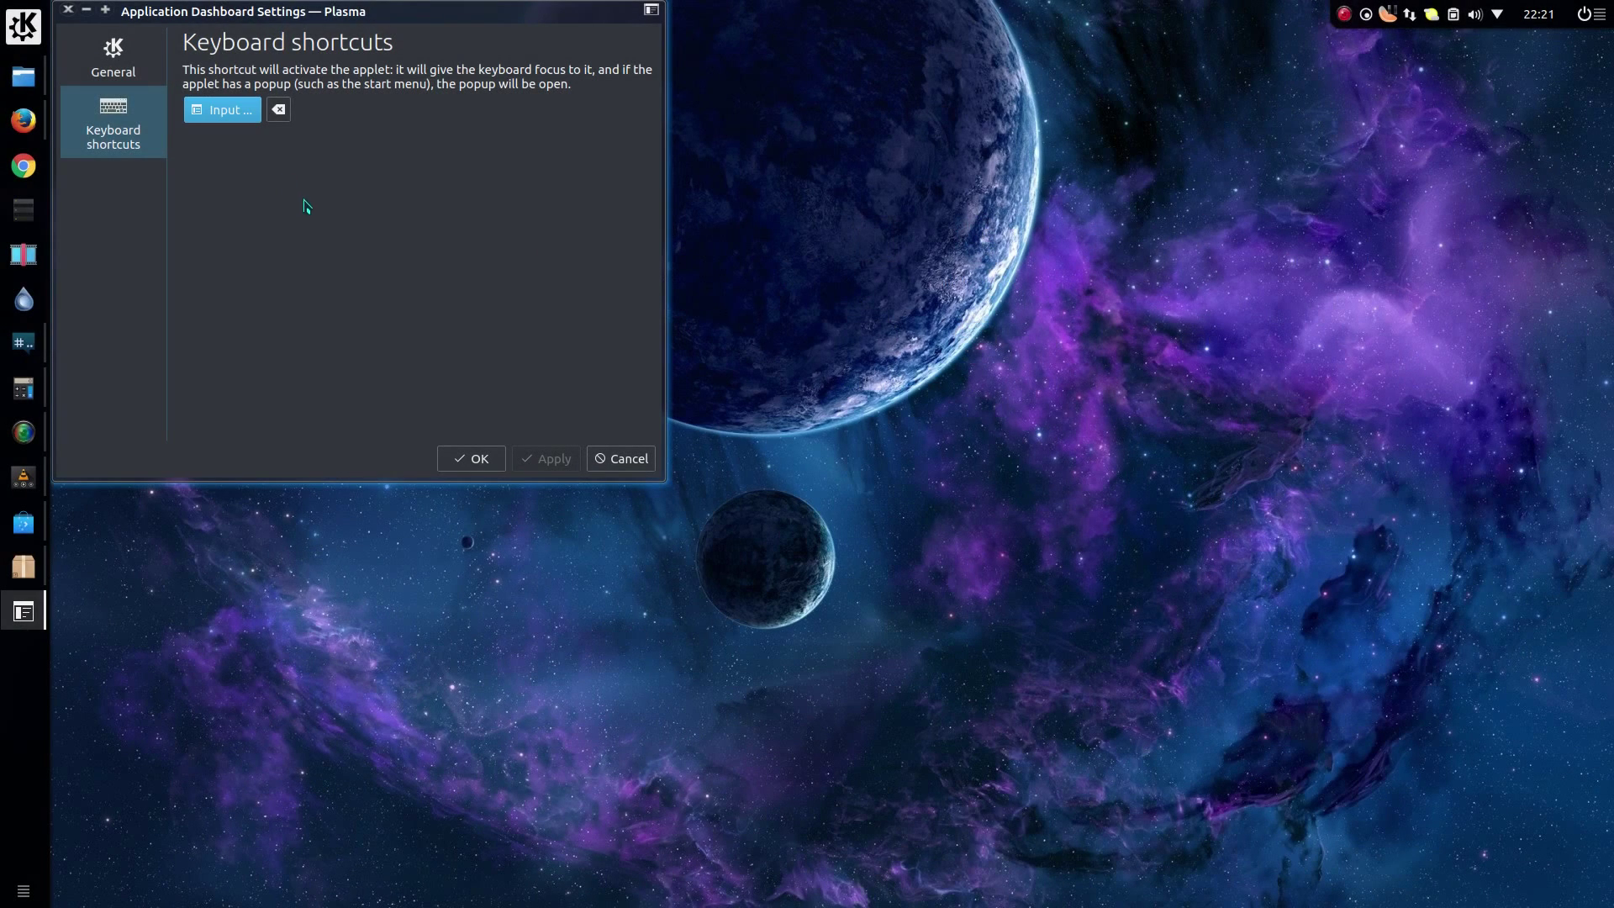
pyautogui.hotkey('alt', 'F1')
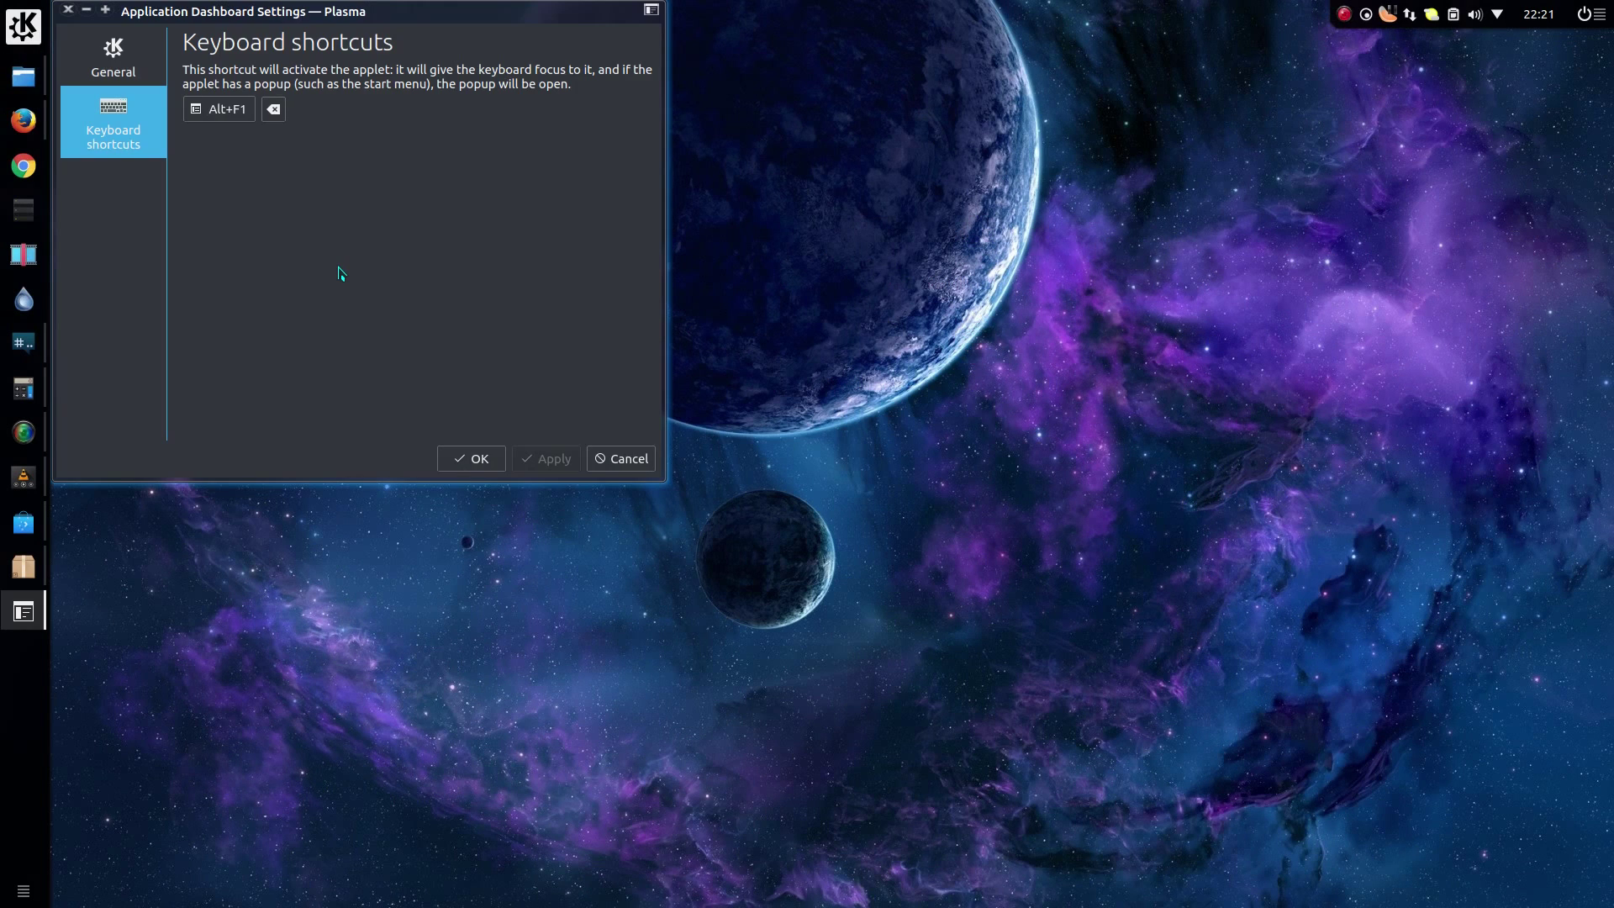
pyautogui.hotkey('alt', 'F1')
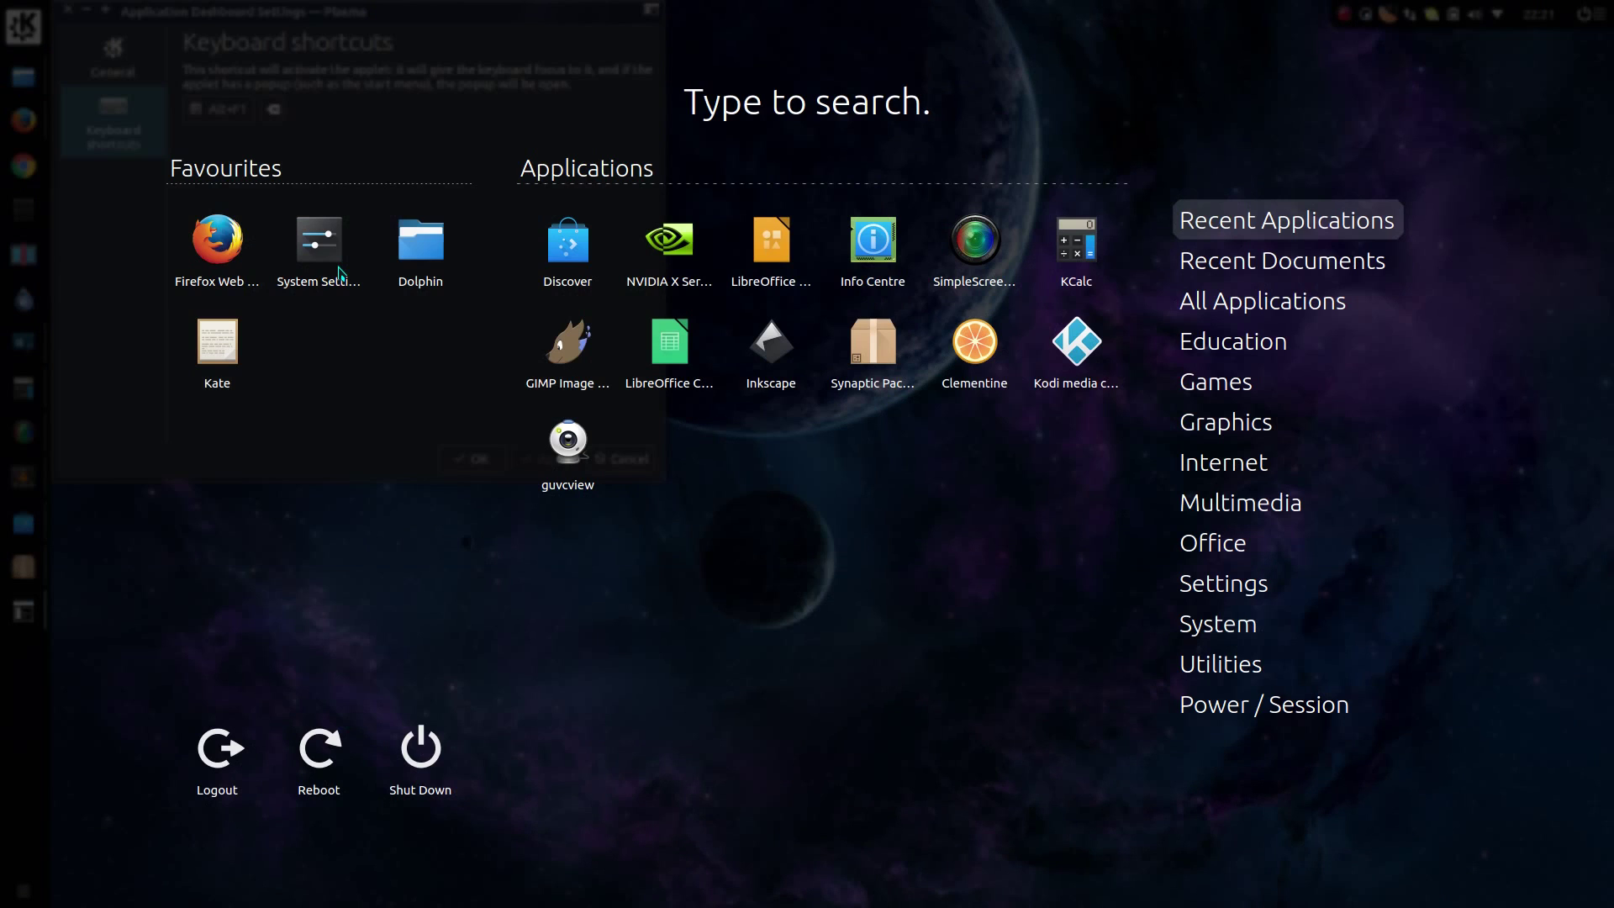
pyautogui.press('Escape')
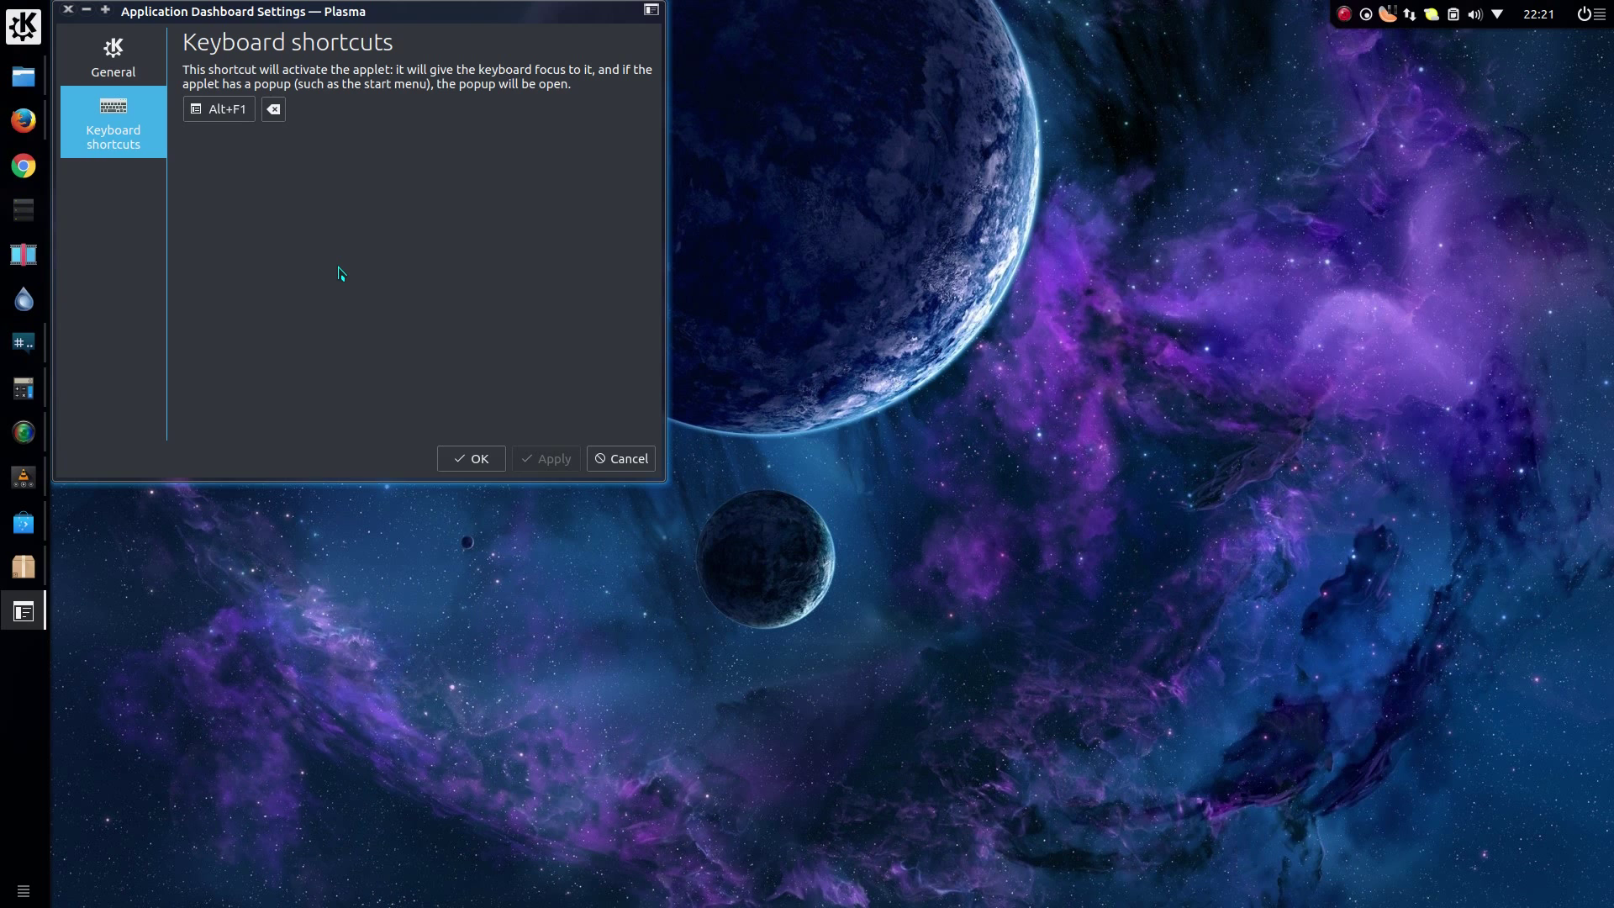
# Step: Launch System Settings from the dashboard favourites and go to Shortcuts > Global Shortcuts
pyautogui.hotkey('alt', 'F1')
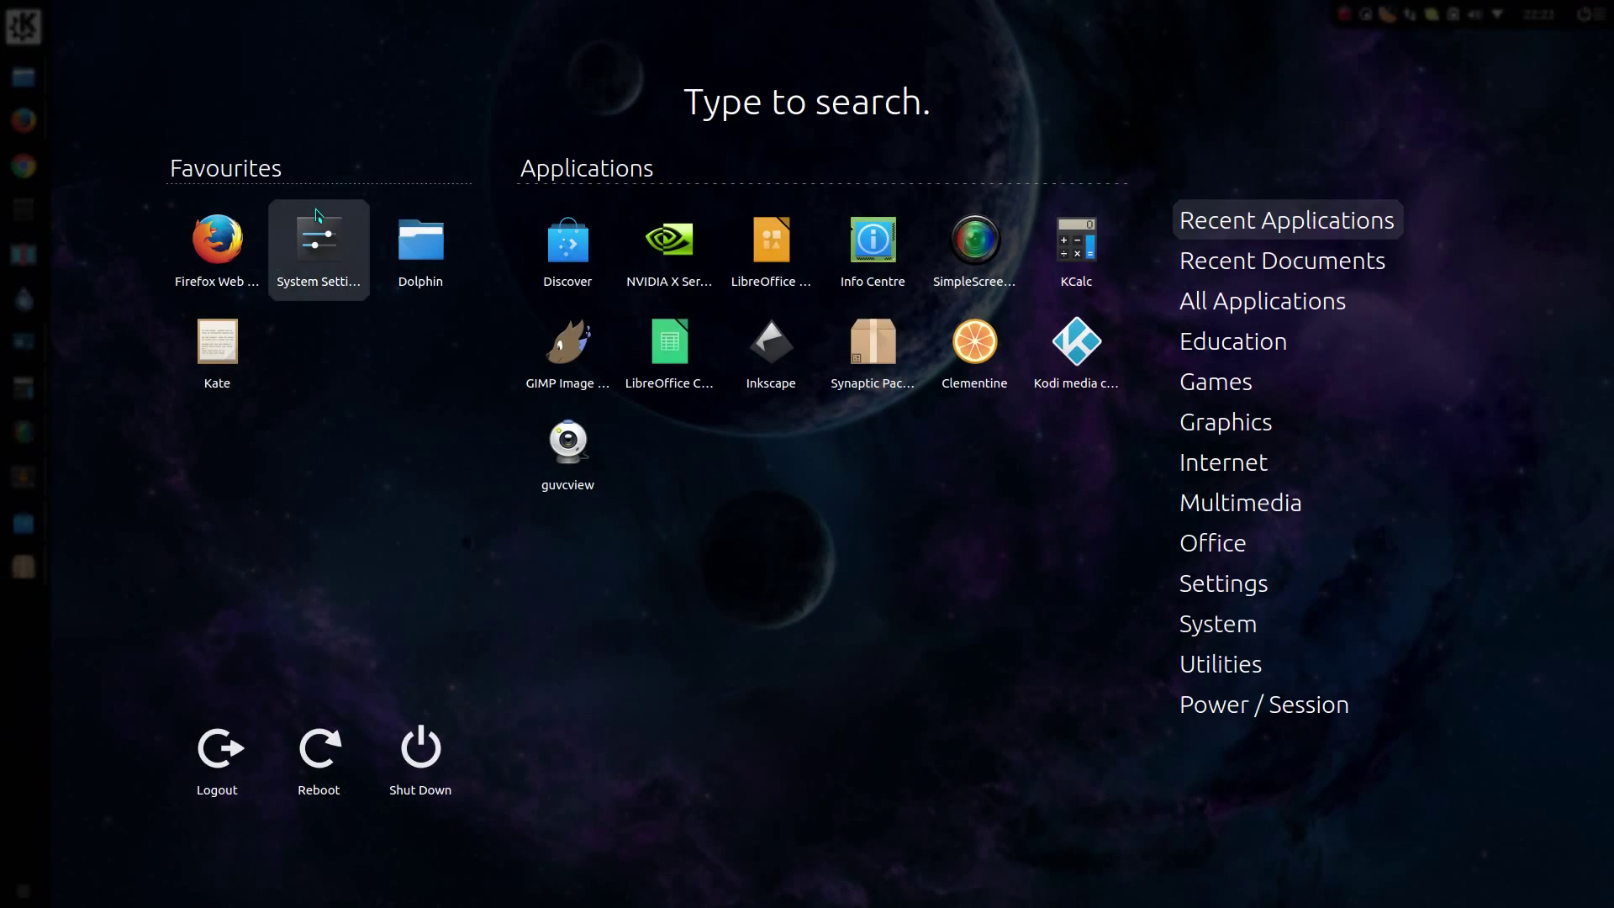
pyautogui.click(328, 233)
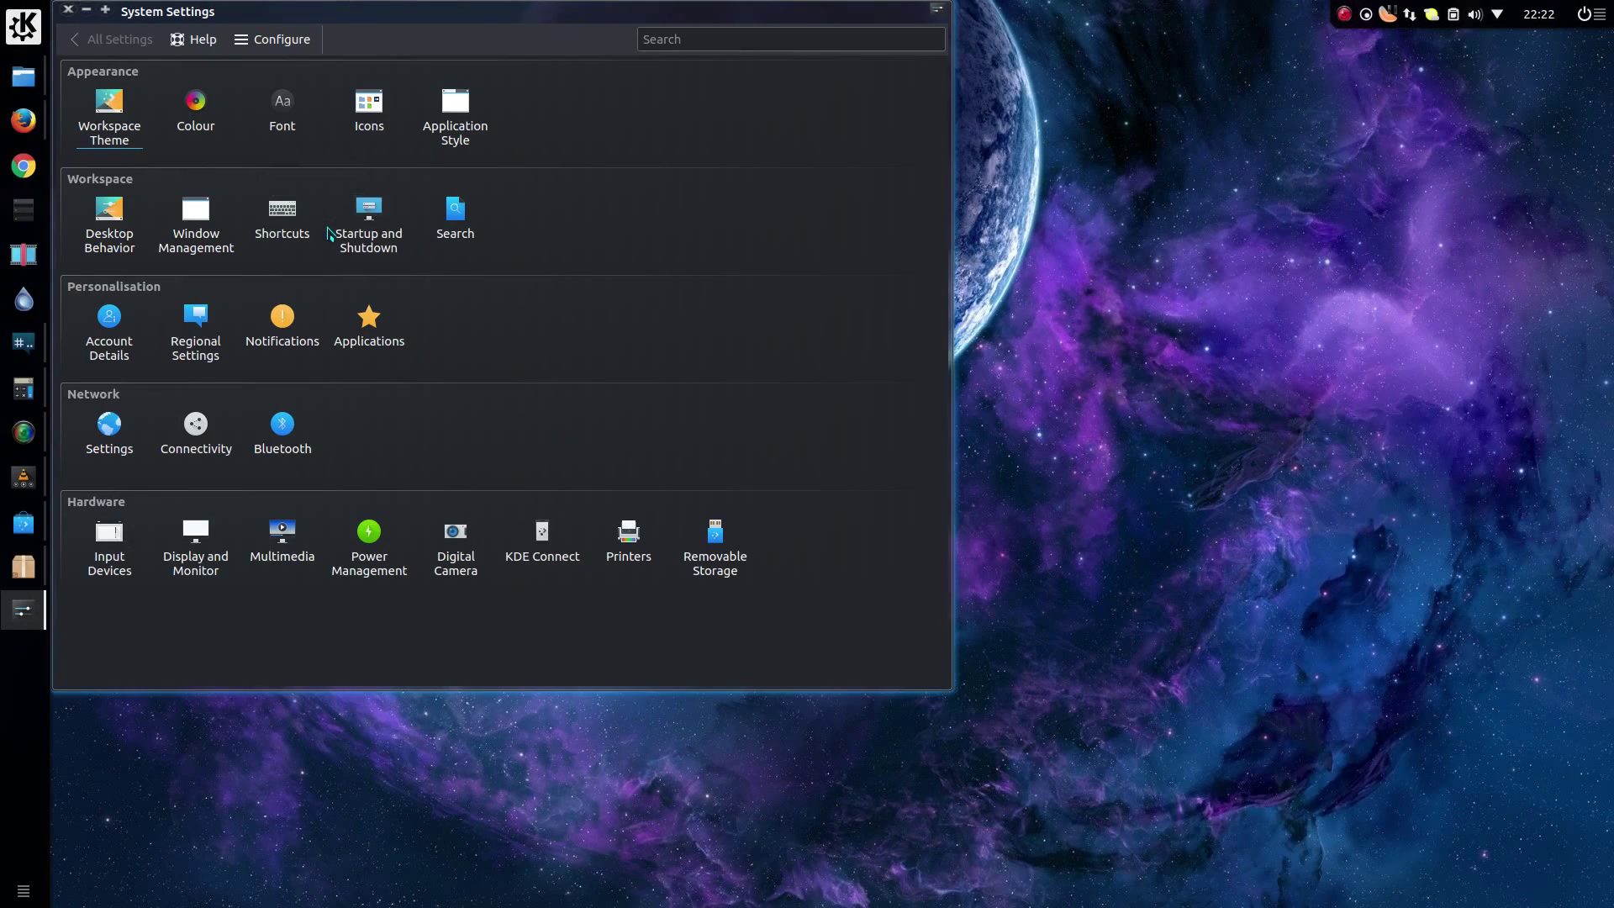
pyautogui.click(299, 228)
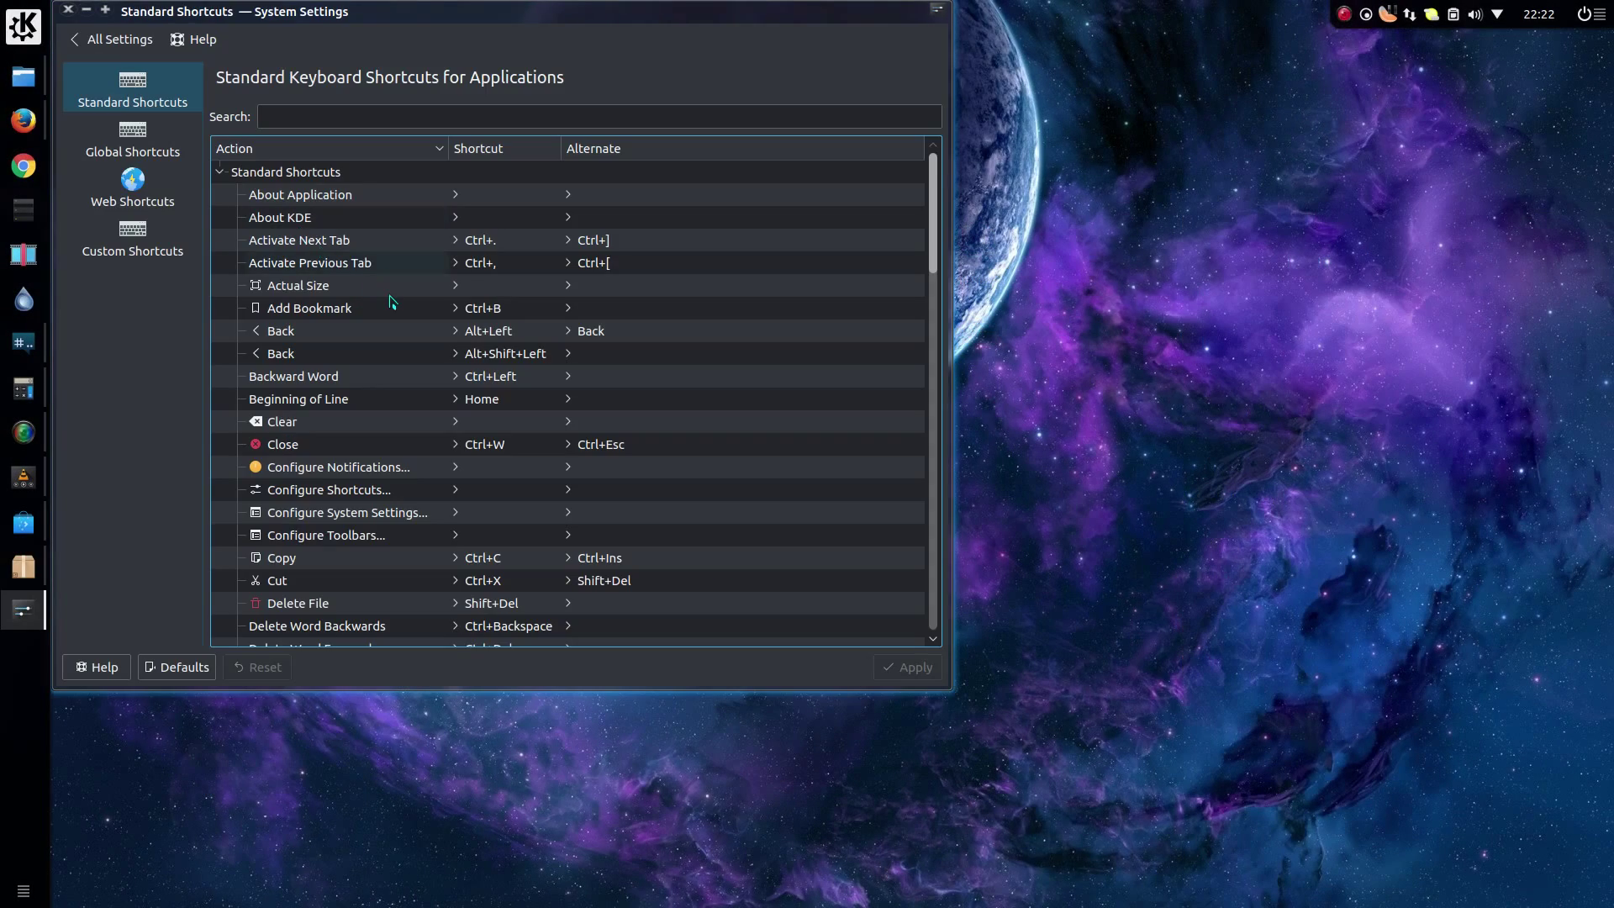
pyautogui.click(155, 145)
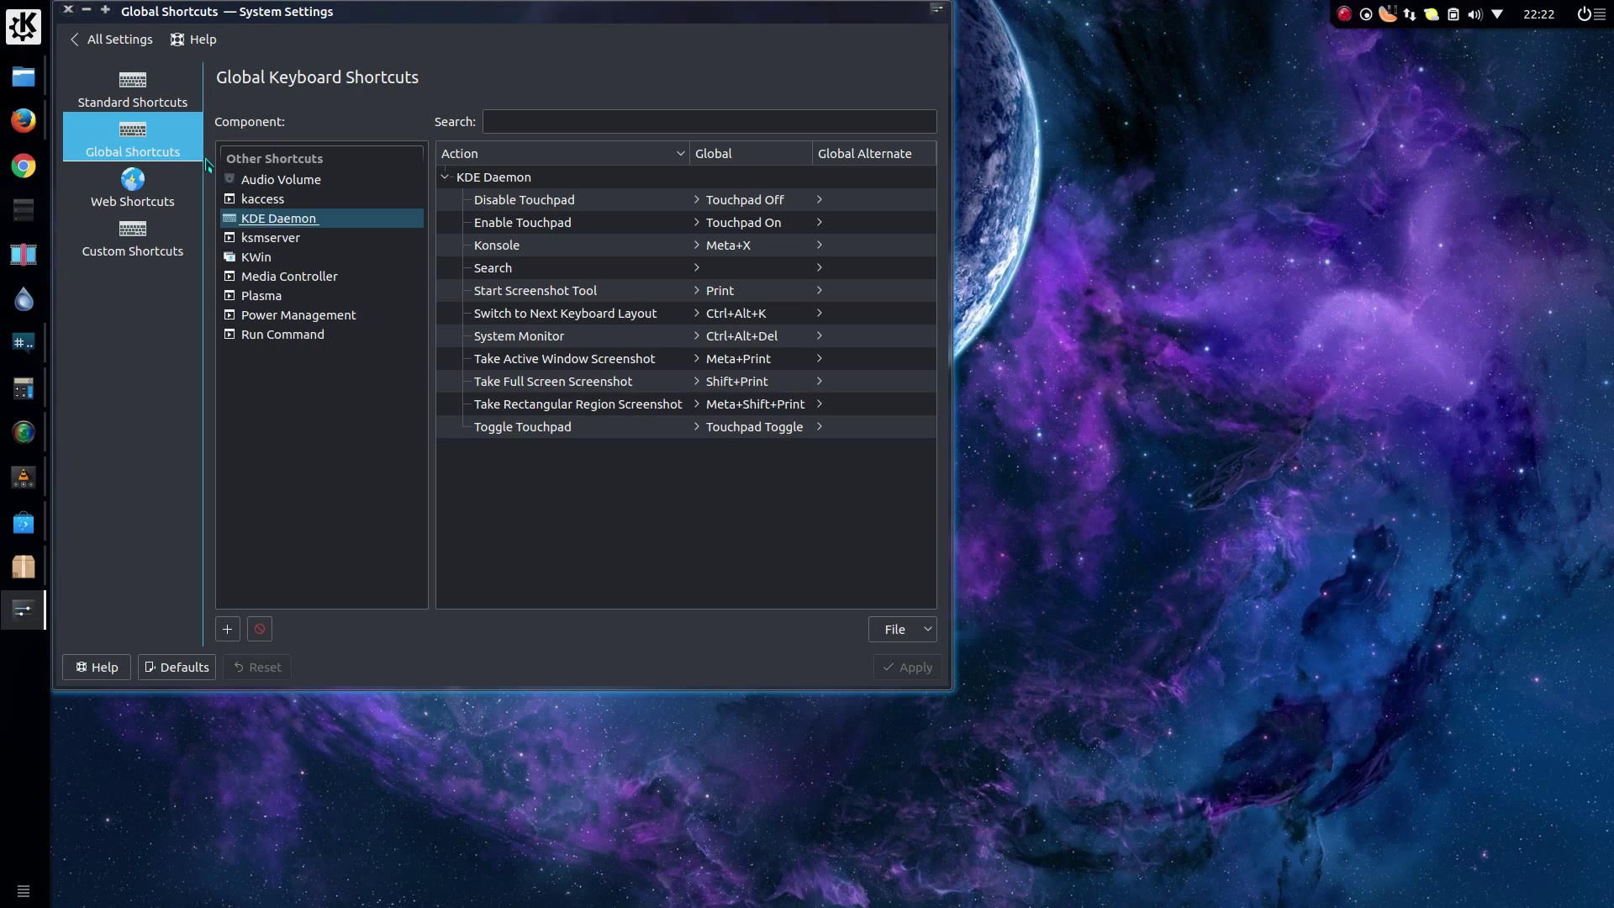
# Step: In Media Controller, try a custom Media playback next shortcut, then cancel, leaving it None
pyautogui.click(273, 281)
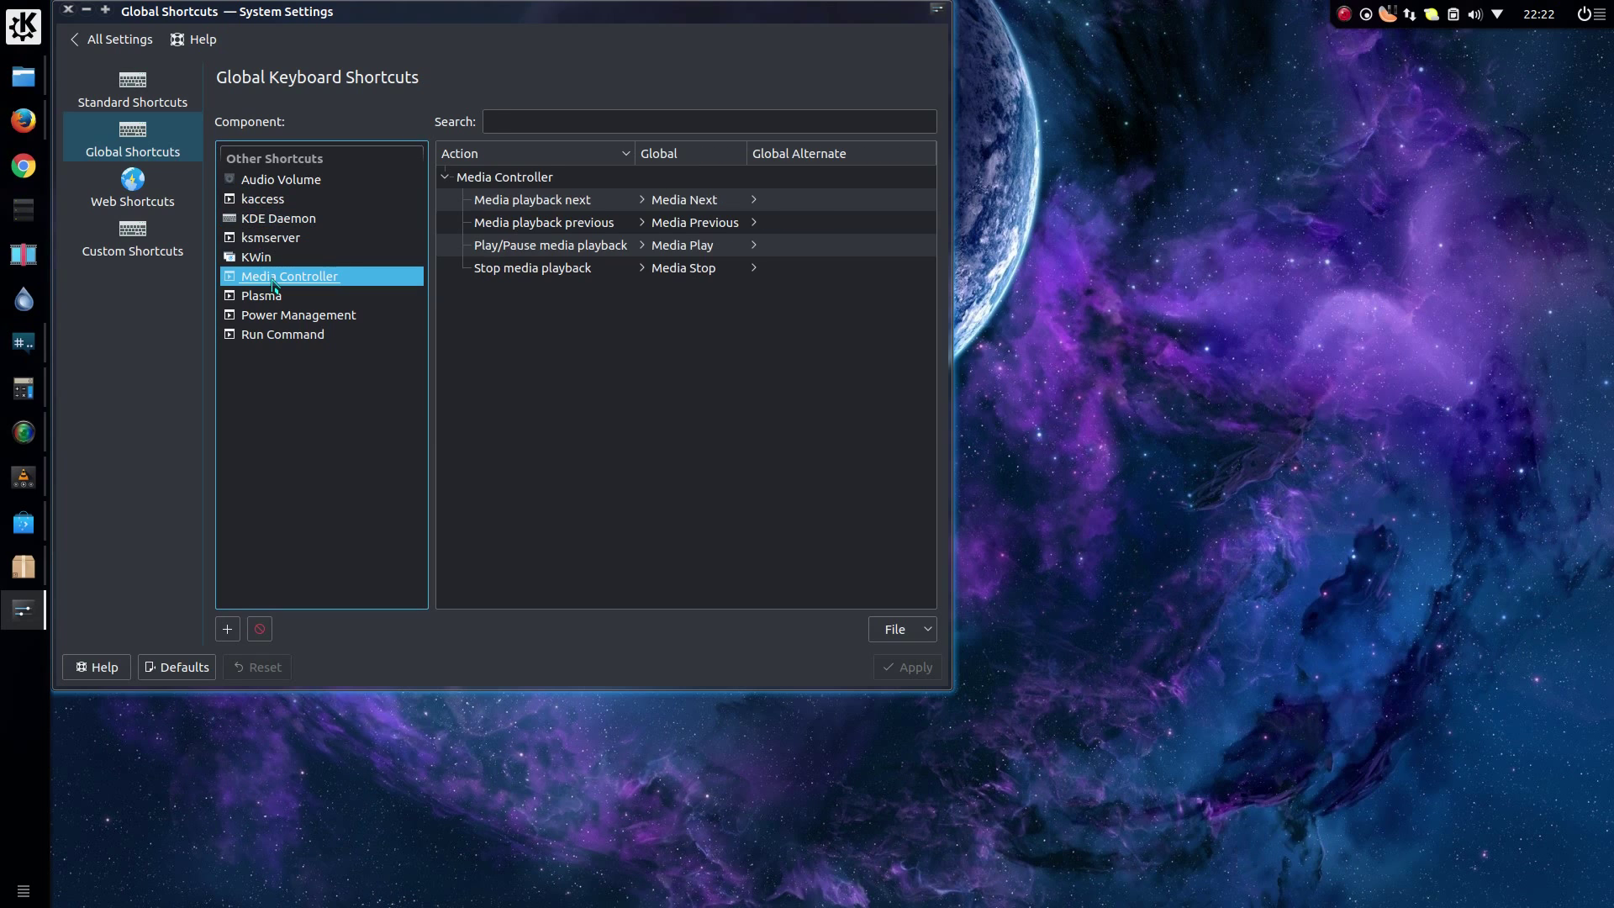
pyautogui.click(803, 203)
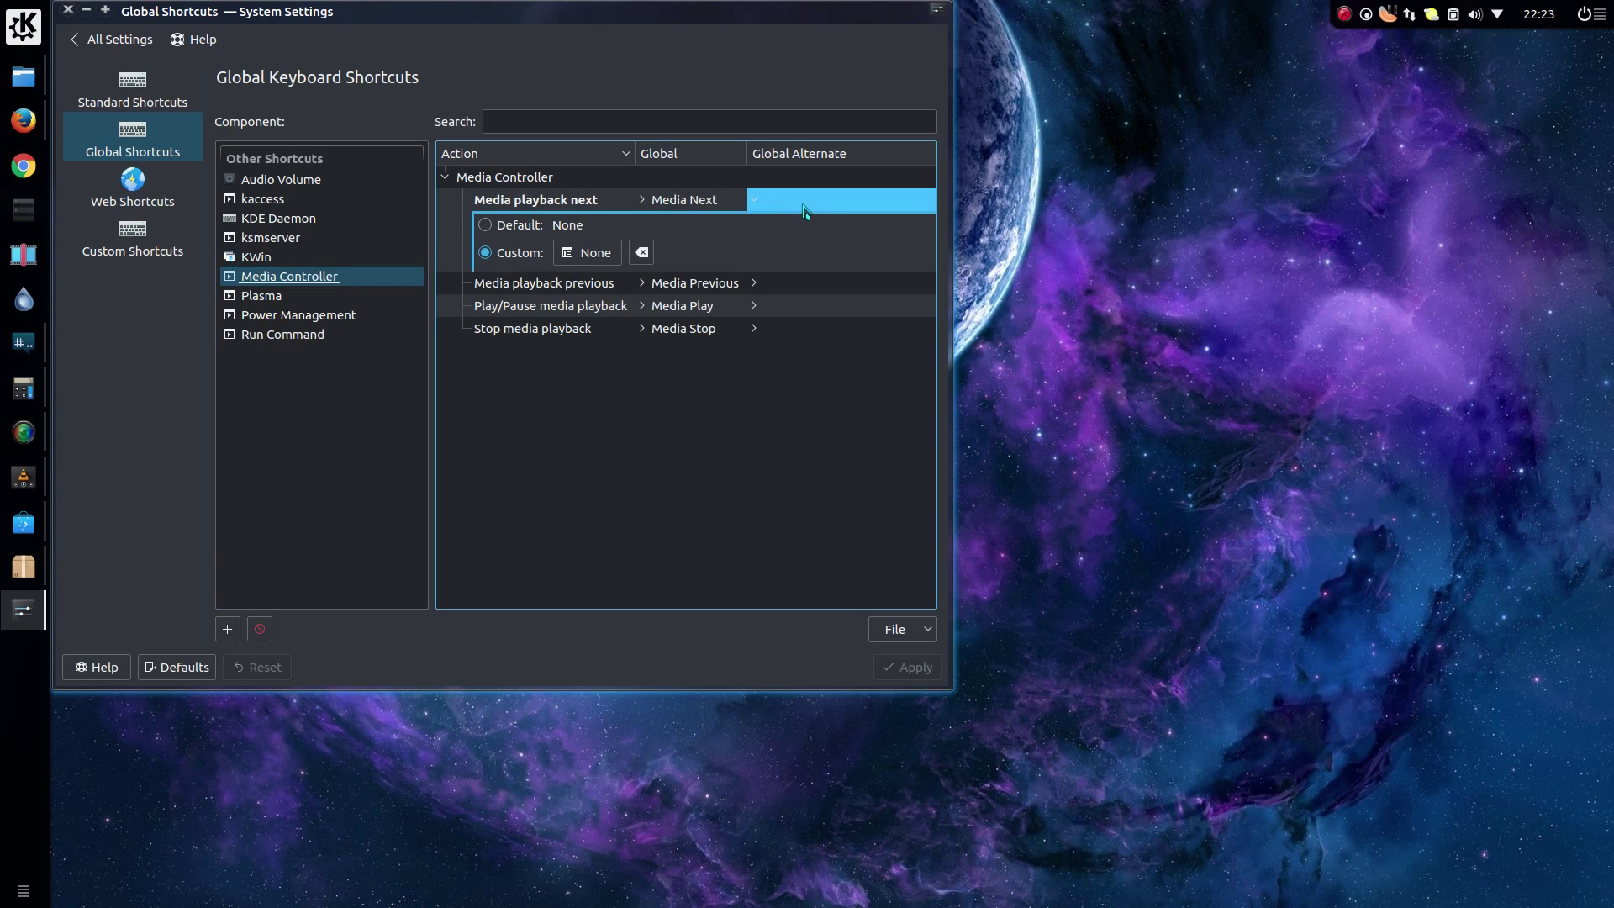
pyautogui.click(602, 261)
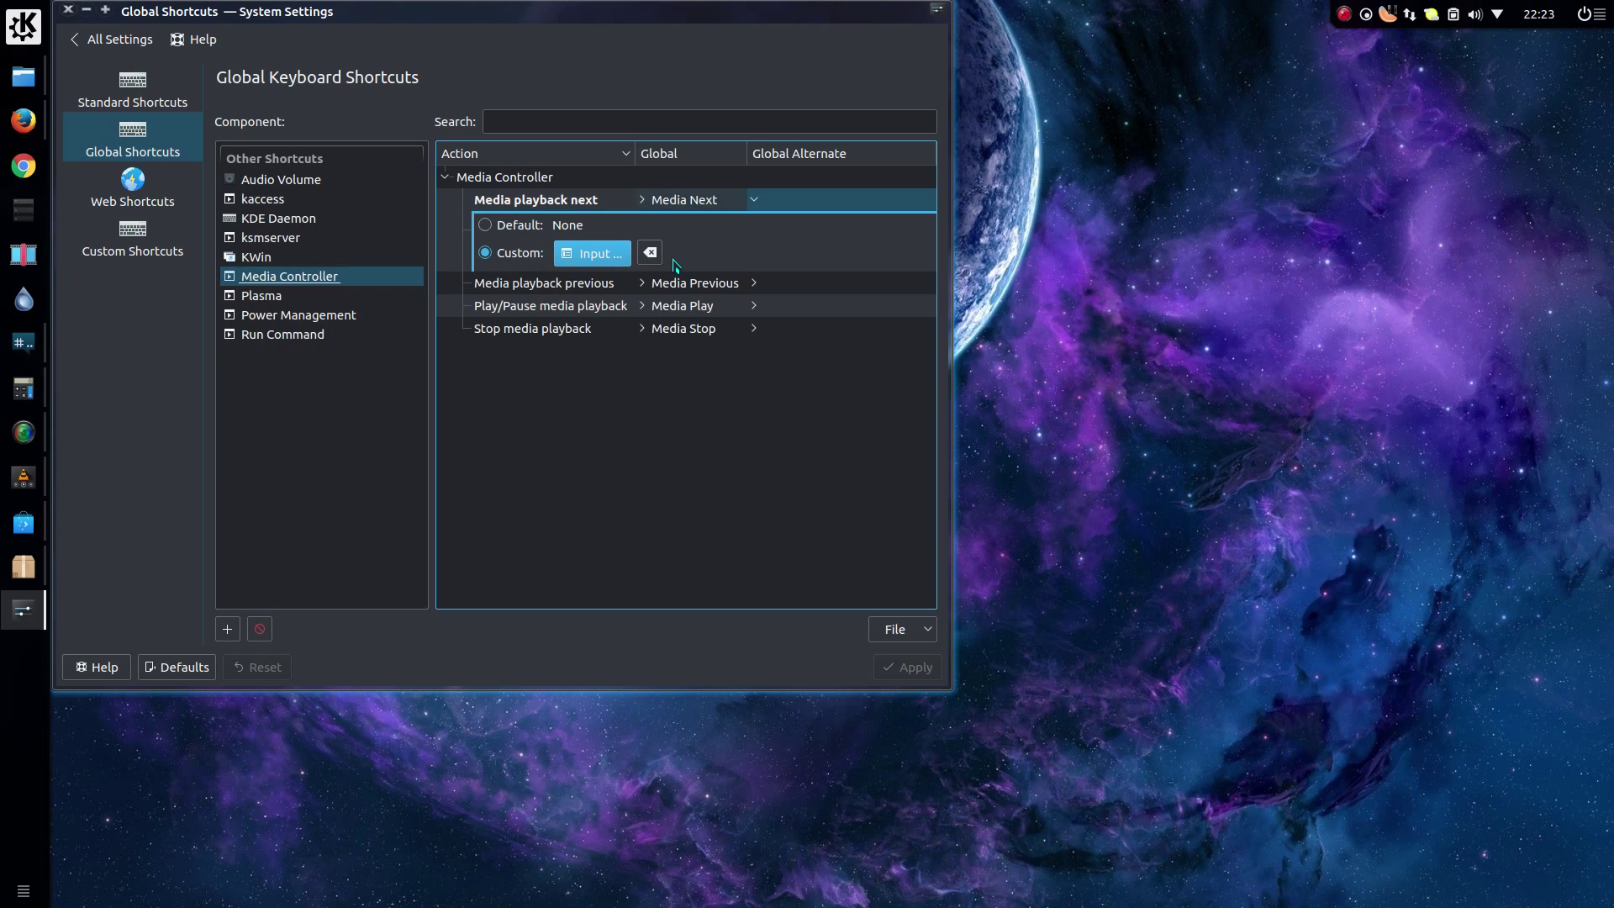
pyautogui.click(759, 462)
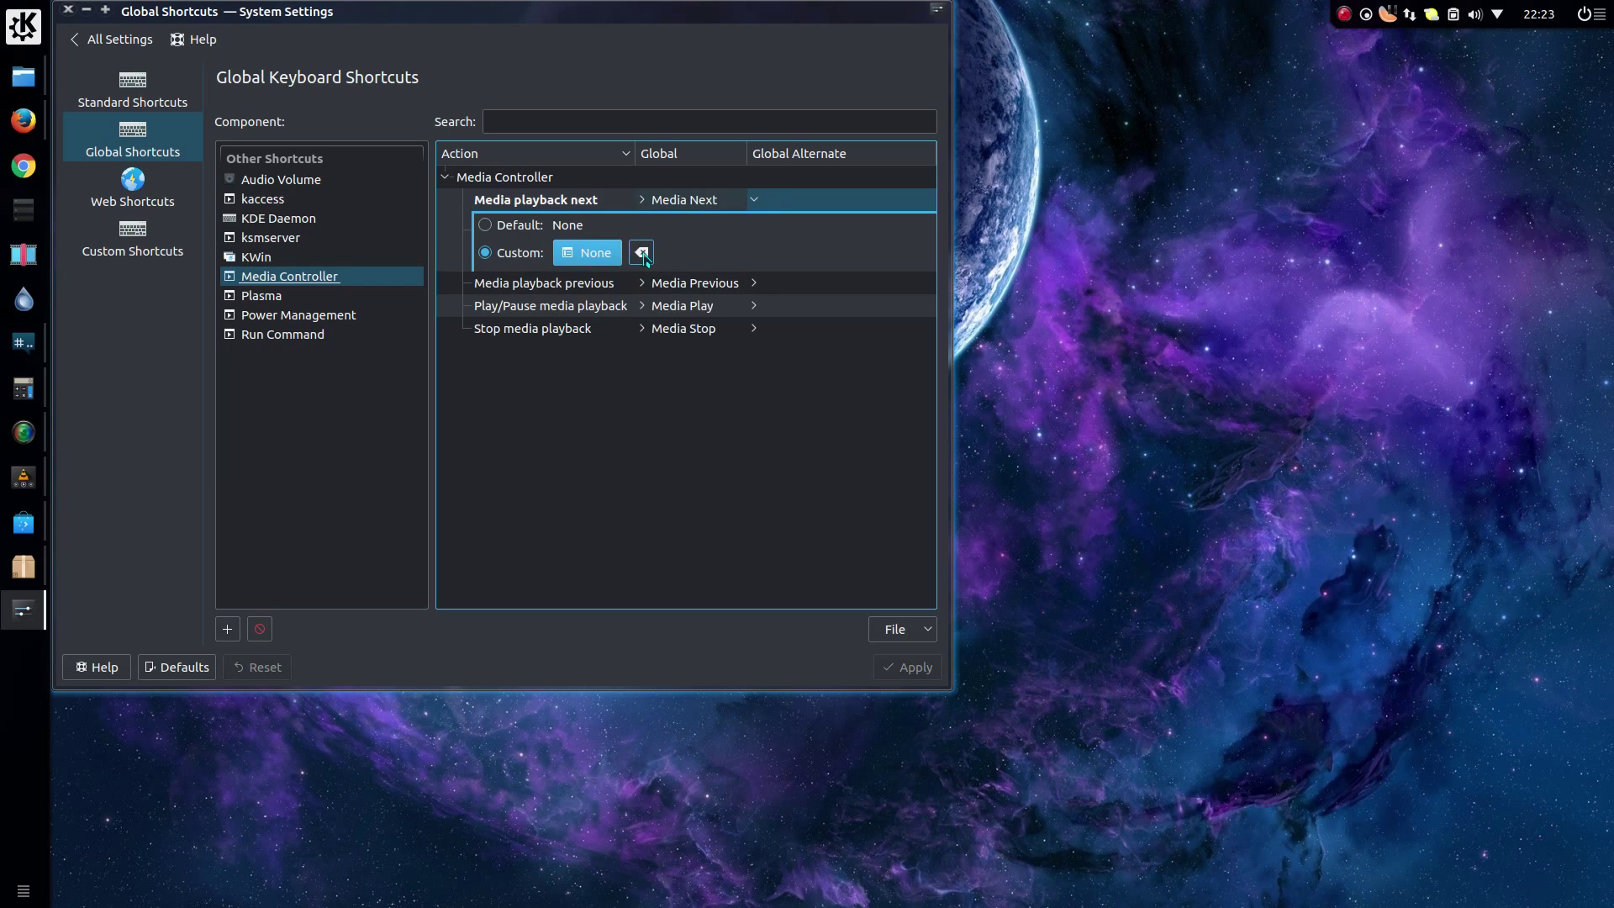
pyautogui.click(694, 384)
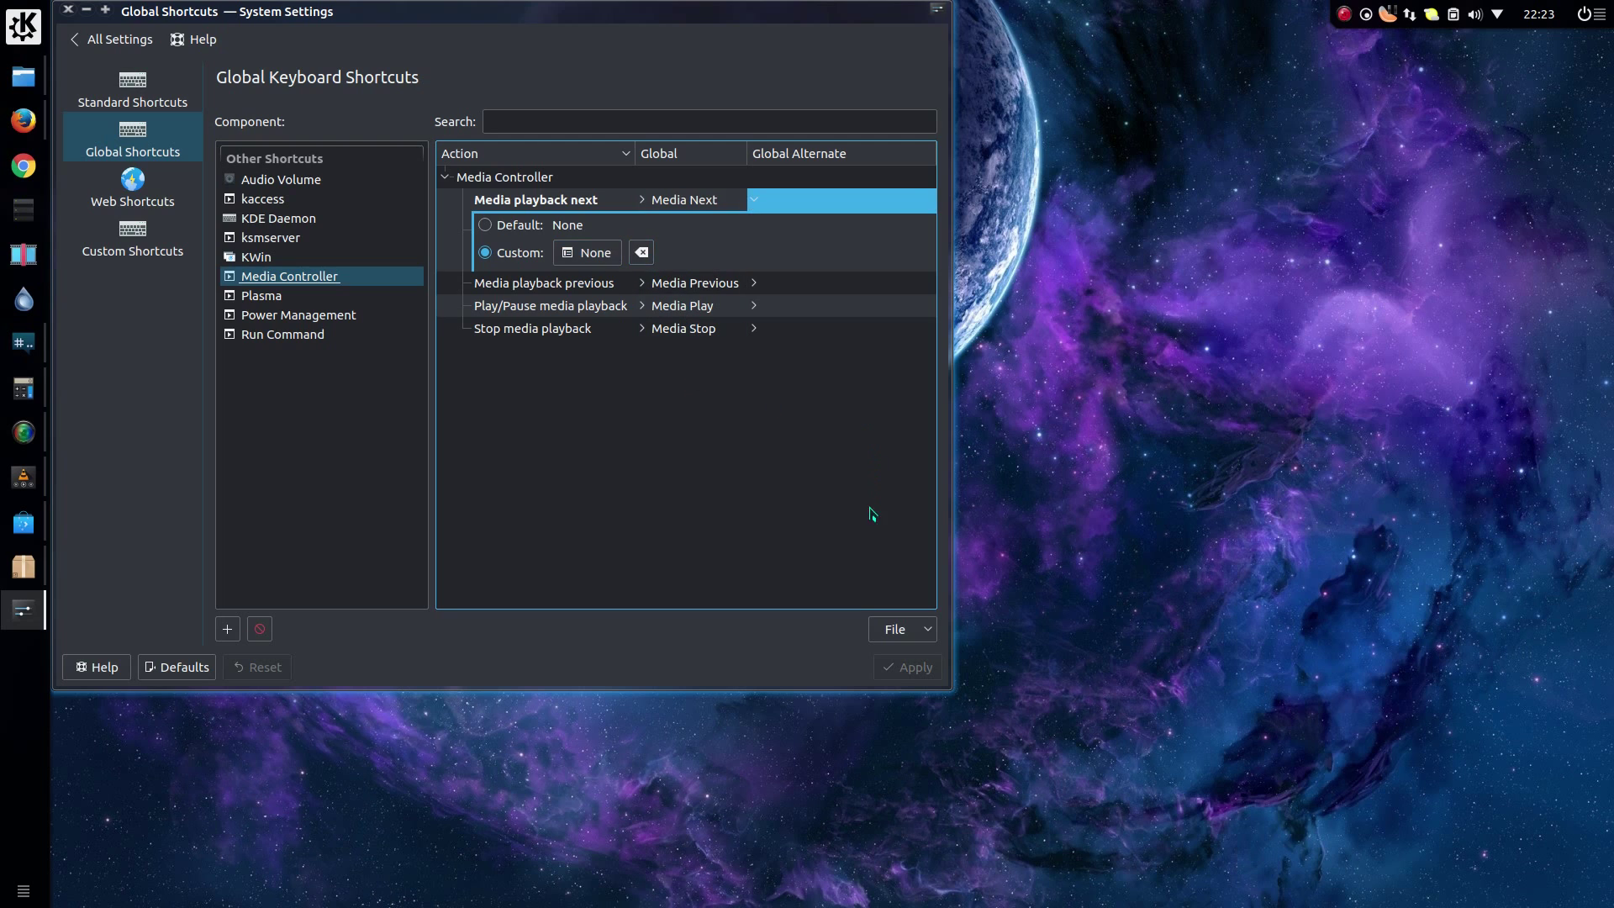
# Step: Browse the Plasma and Power Management shortcuts, then the Web Shortcuts and Custom Shortcuts pages
pyautogui.click(270, 296)
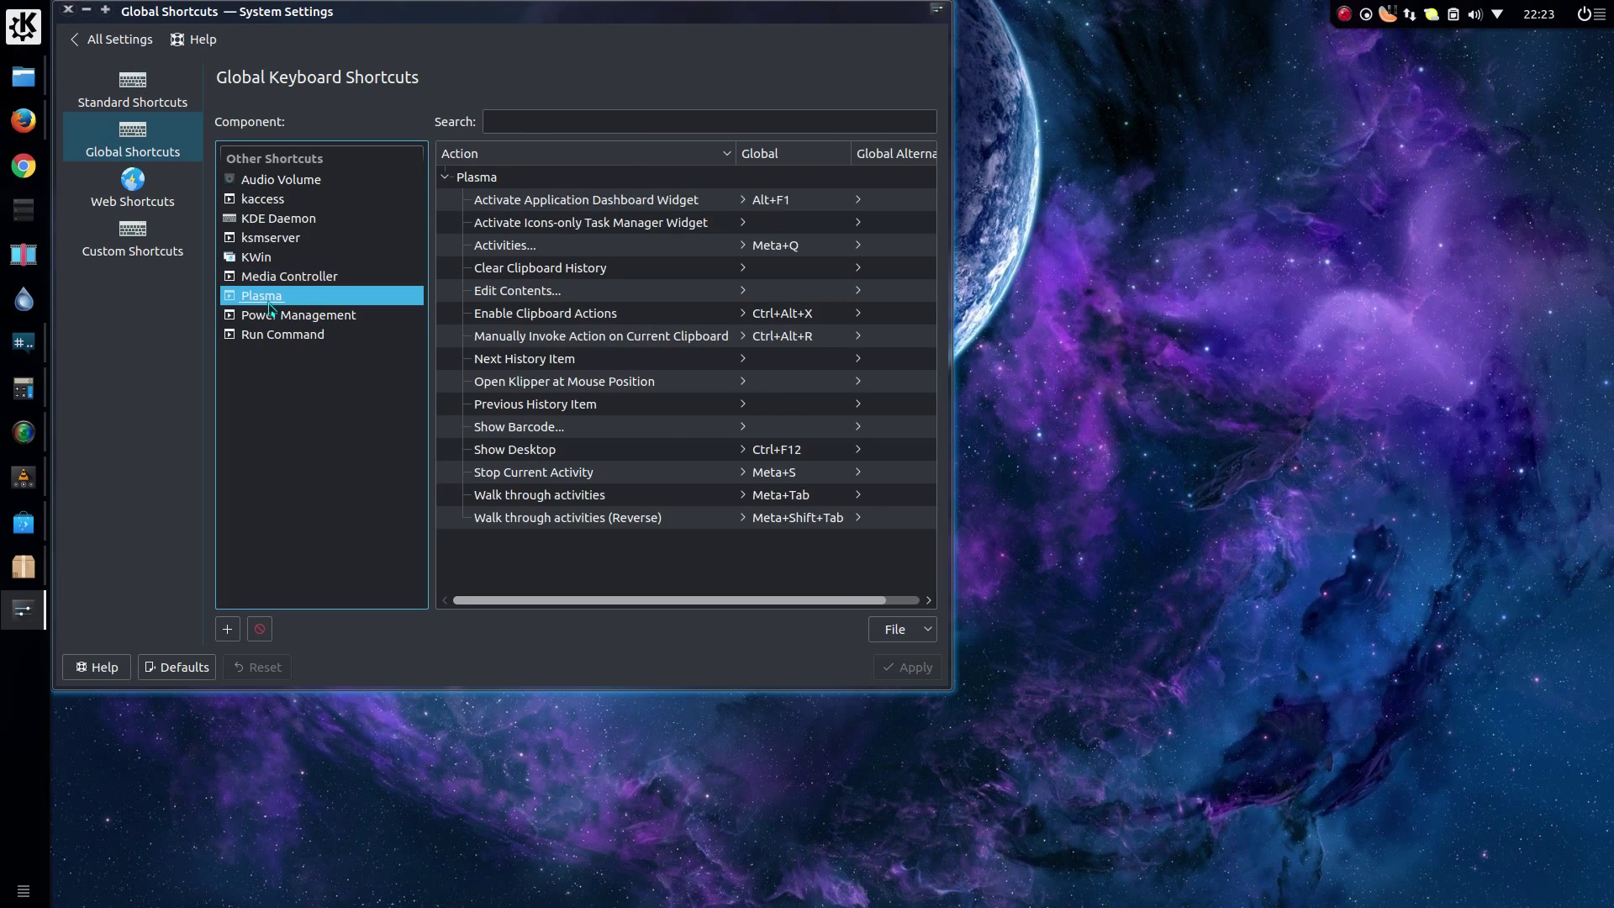
pyautogui.click(303, 315)
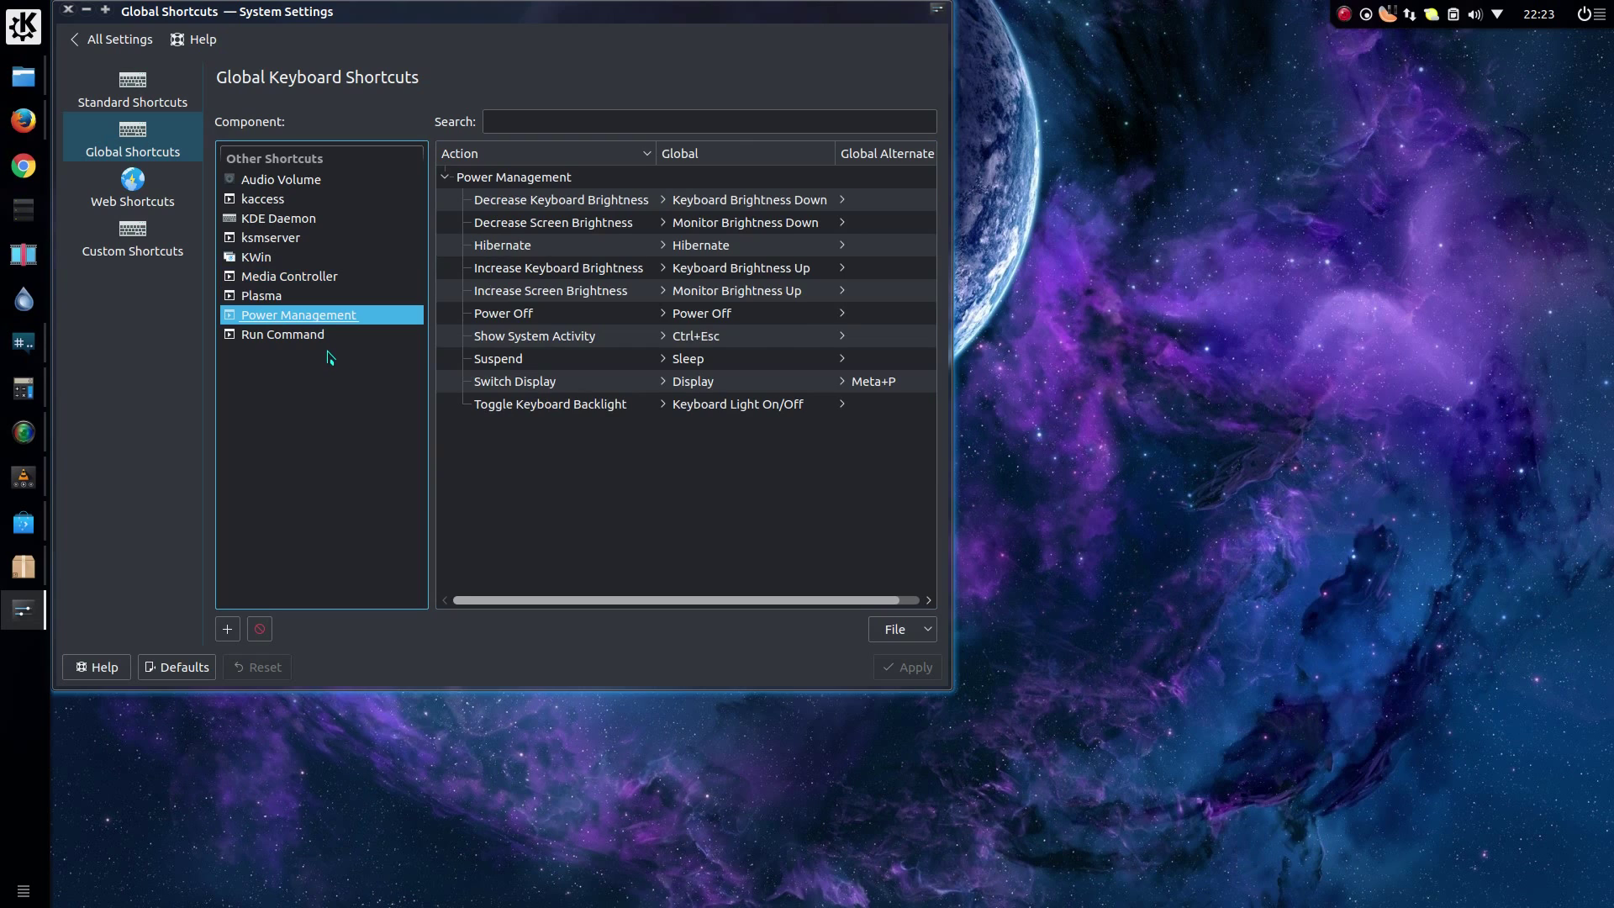
pyautogui.click(137, 202)
pyautogui.click(134, 240)
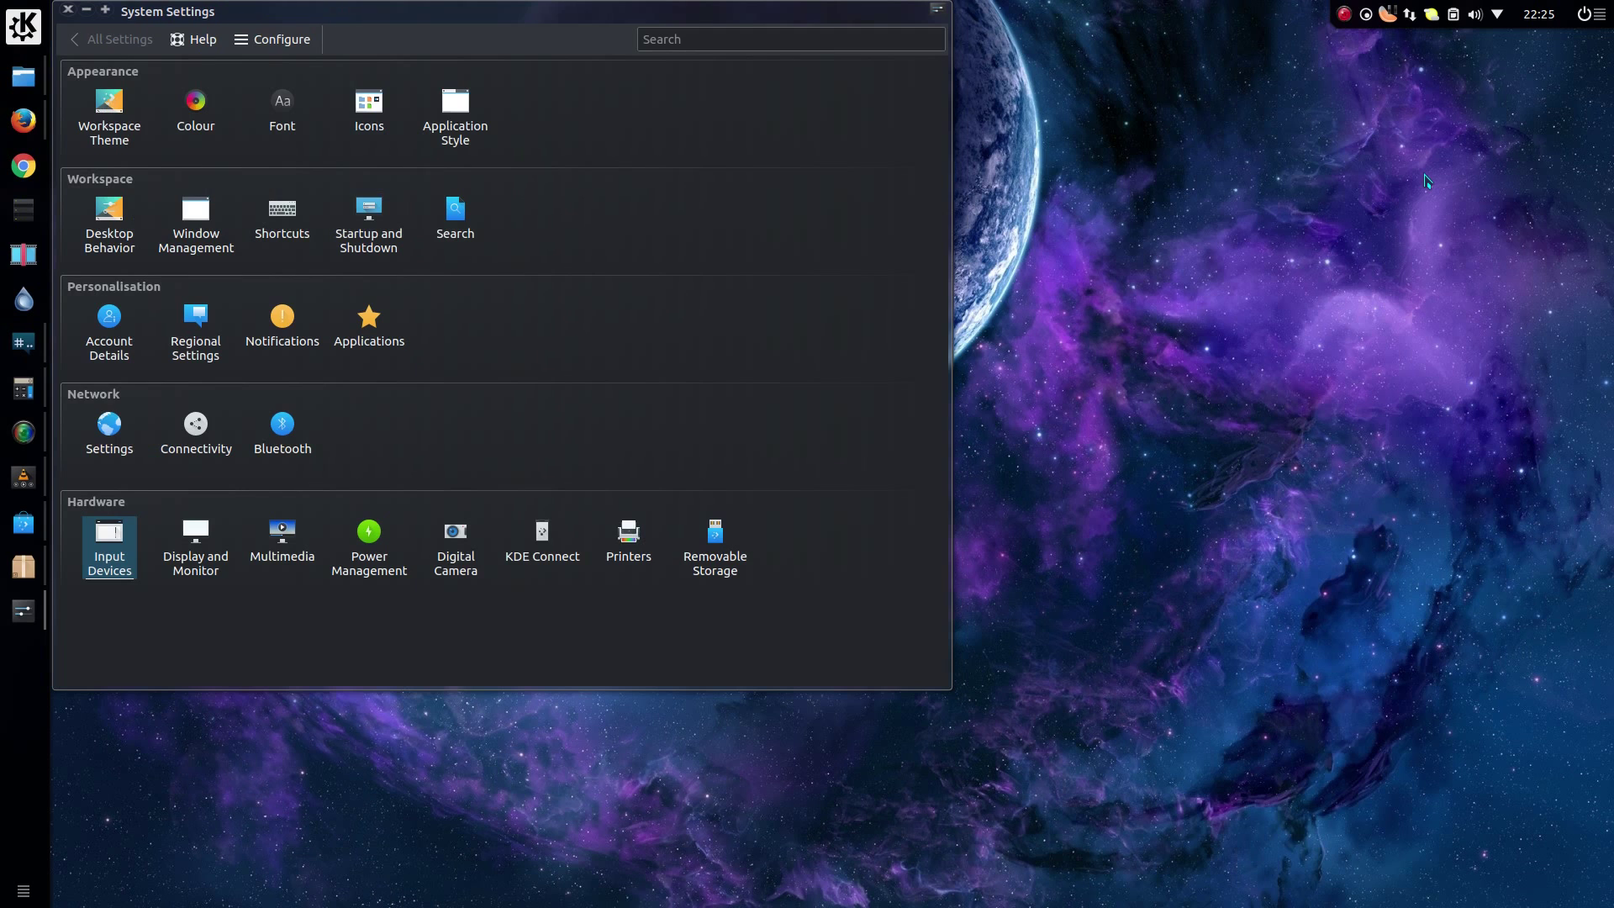
# Step: Review the clock's Set Time Format dialog (British English, en_GB) and close it unchanged
pyautogui.rightClick(1541, 19)
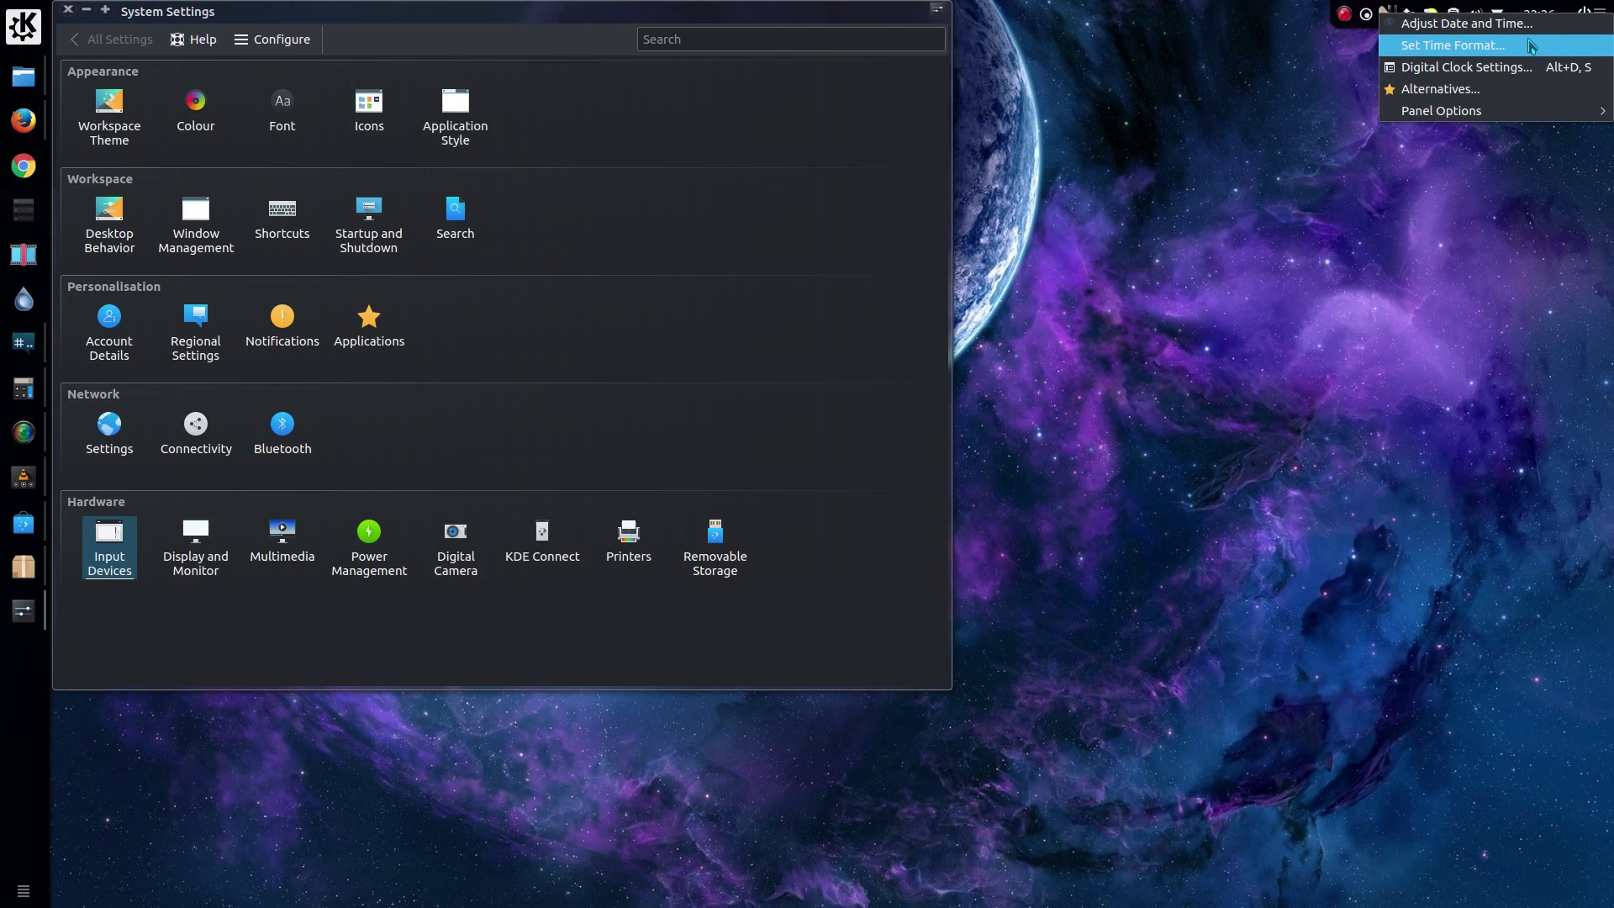
pyautogui.click(1535, 46)
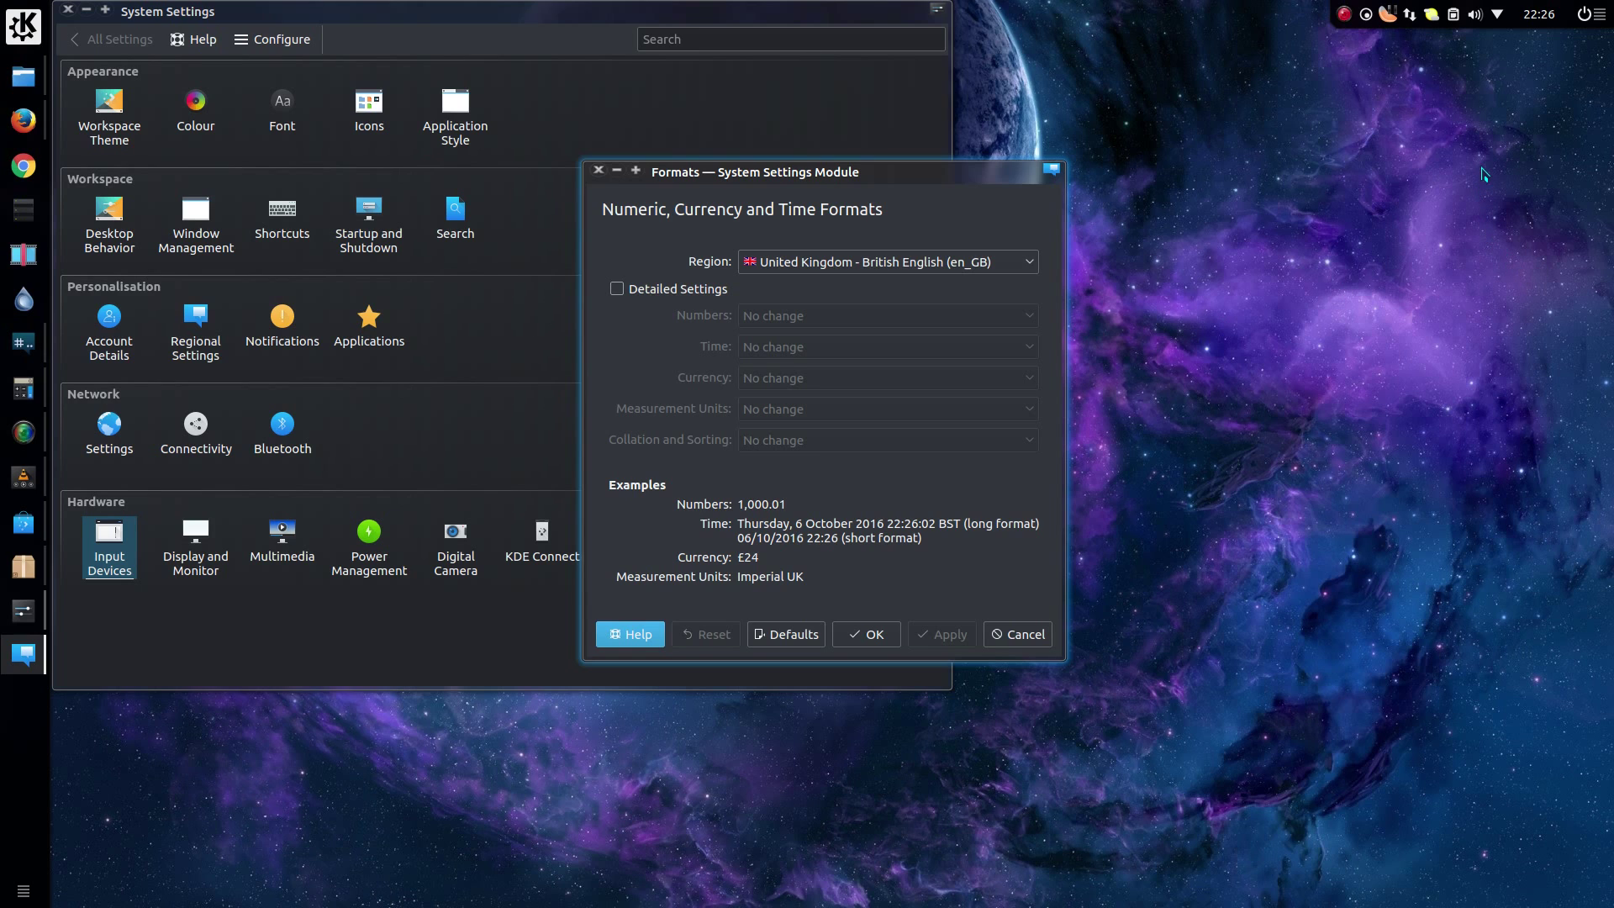
pyautogui.press('Escape')
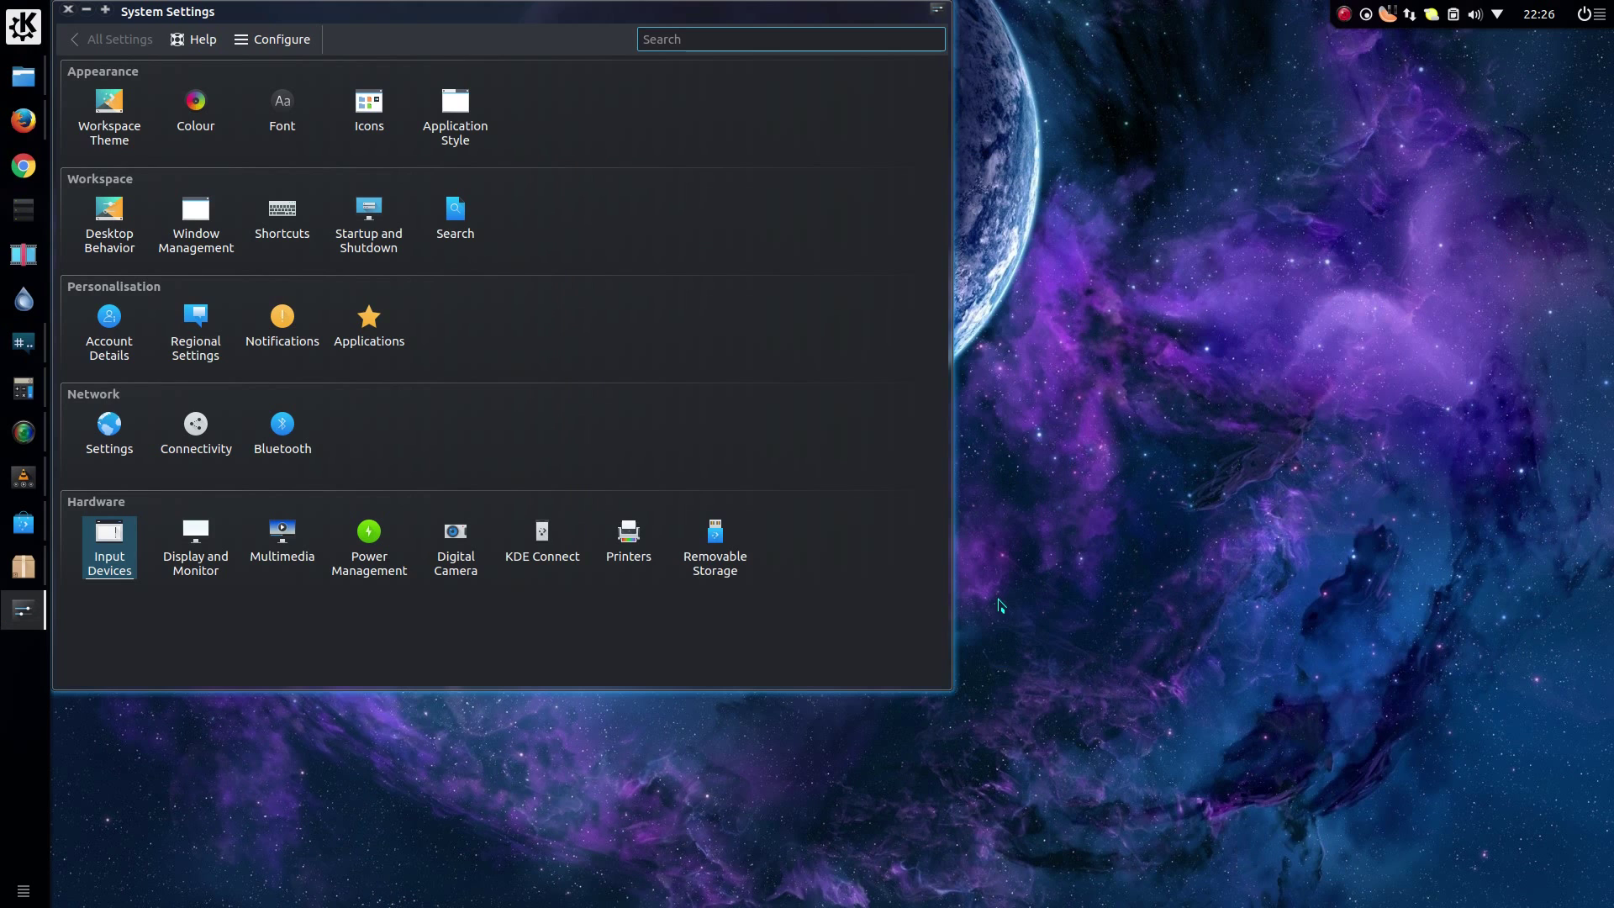